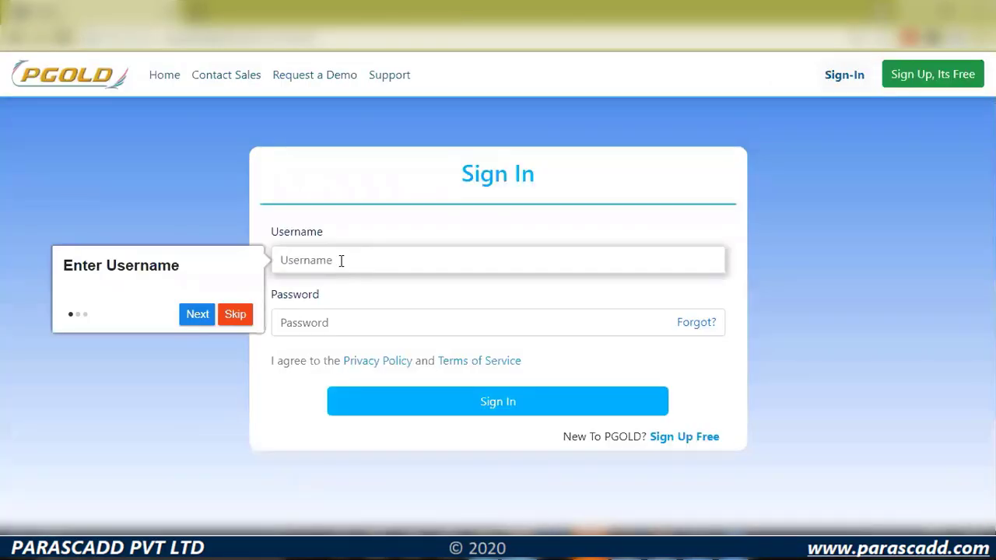
Step: Dismiss the username tour tip on the PGOLD Sign In page
{"action": "left_click", "coordinate": [340, 261]}
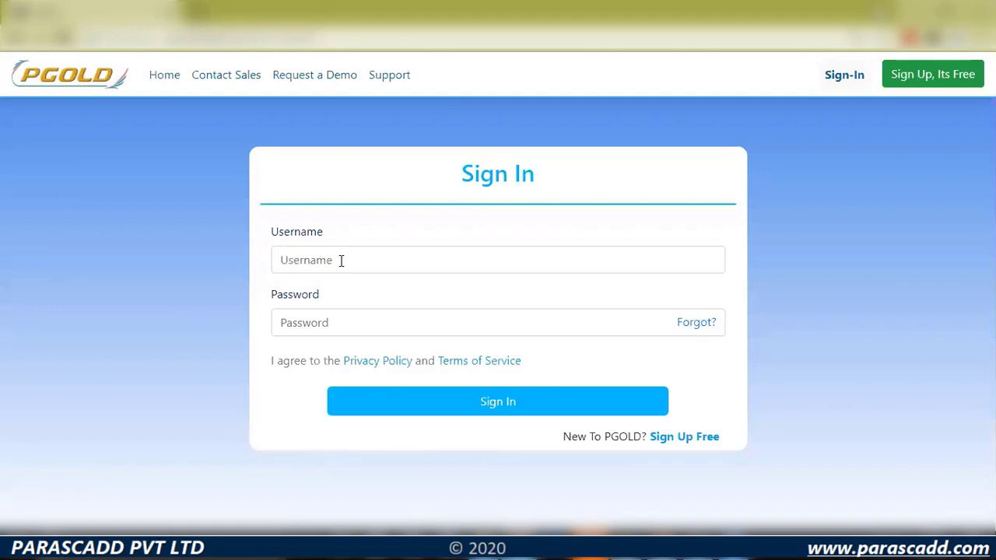
Step: Sign in to PGOLD with the admin username and password, then dismiss the global menu tour
{"action": "left_click", "coordinate": [341, 260]}
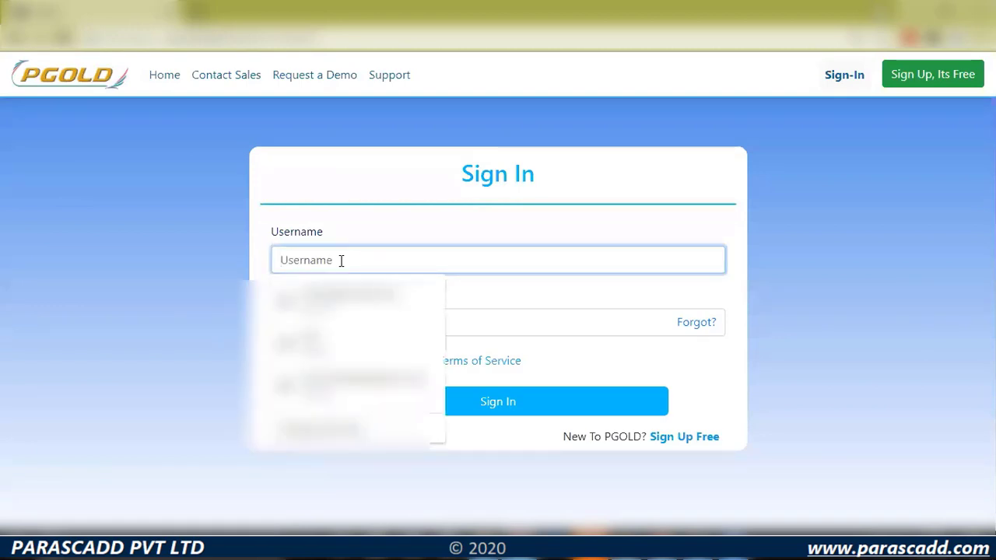
{"action": "type", "text": "cmsadmin"}
{"action": "key", "text": "Tab"}
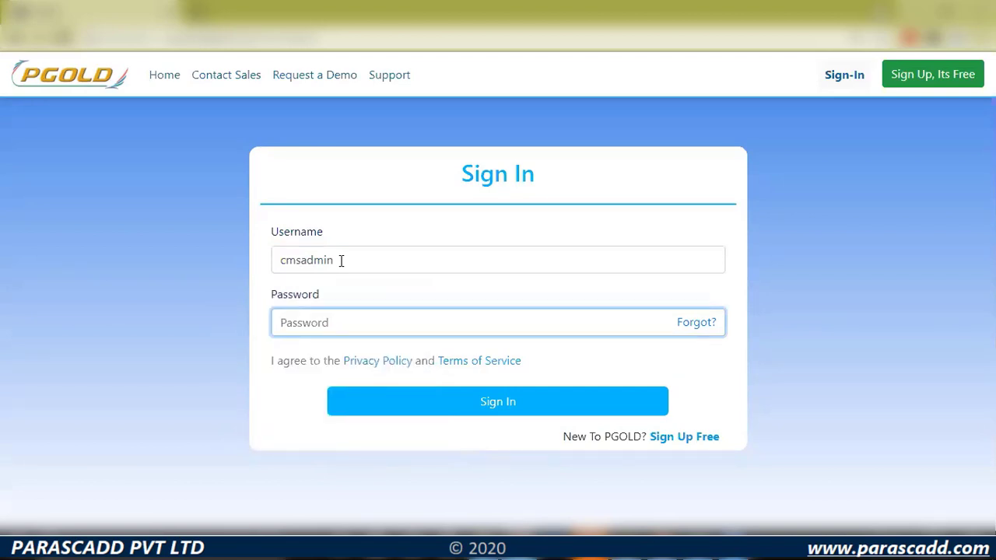
{"action": "type", "text": "a********"}
{"action": "left_click", "coordinate": [513, 406]}
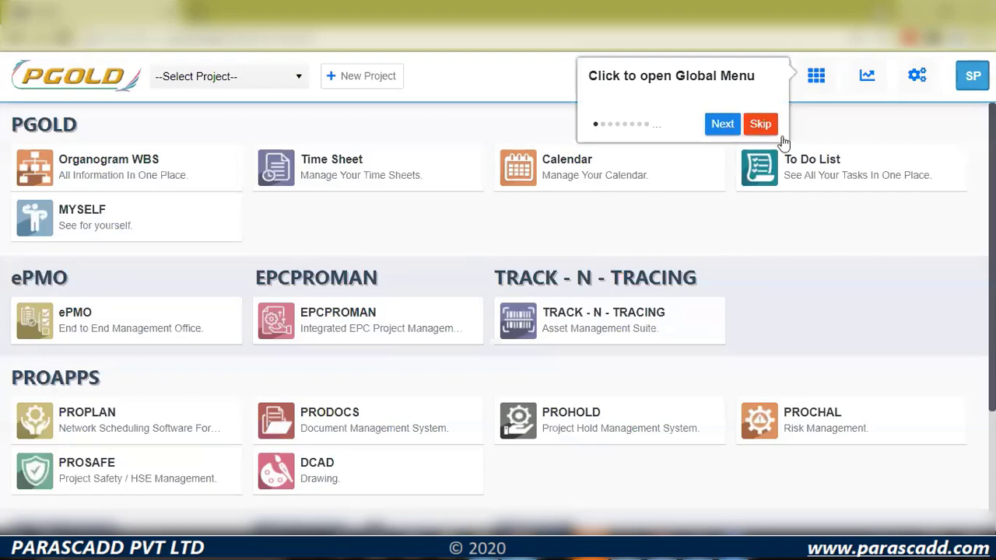
{"action": "left_click", "coordinate": [759, 126]}
{"action": "scroll", "coordinate": [751, 148], "scroll_direction": "down", "scroll_amount": 1}
Step: Open COCOSYS from the PROUTILS tiles, then CMS_Project_04 from the widened Ongoing Project List
{"action": "scroll", "coordinate": [354, 368], "scroll_direction": "down", "scroll_amount": 1}
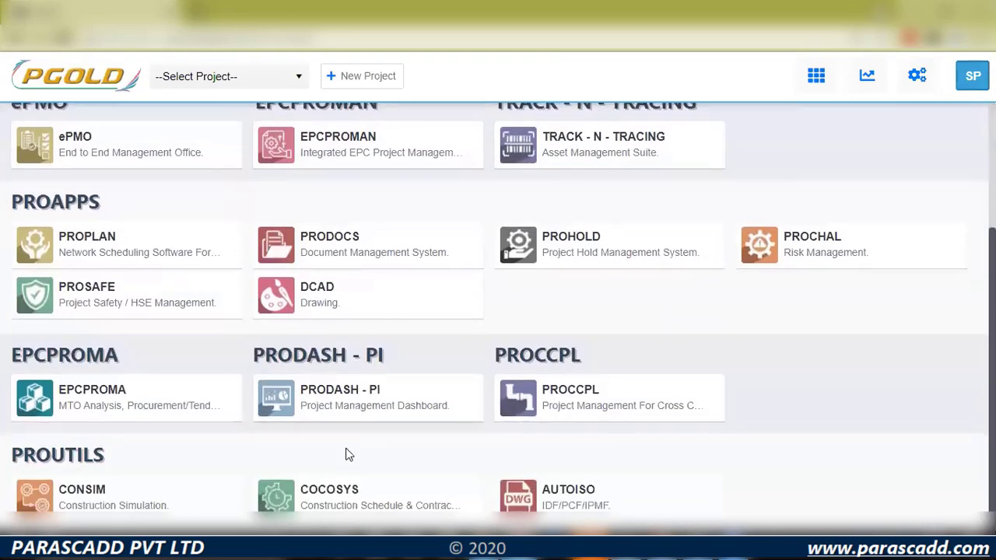
{"action": "left_click", "coordinate": [325, 501]}
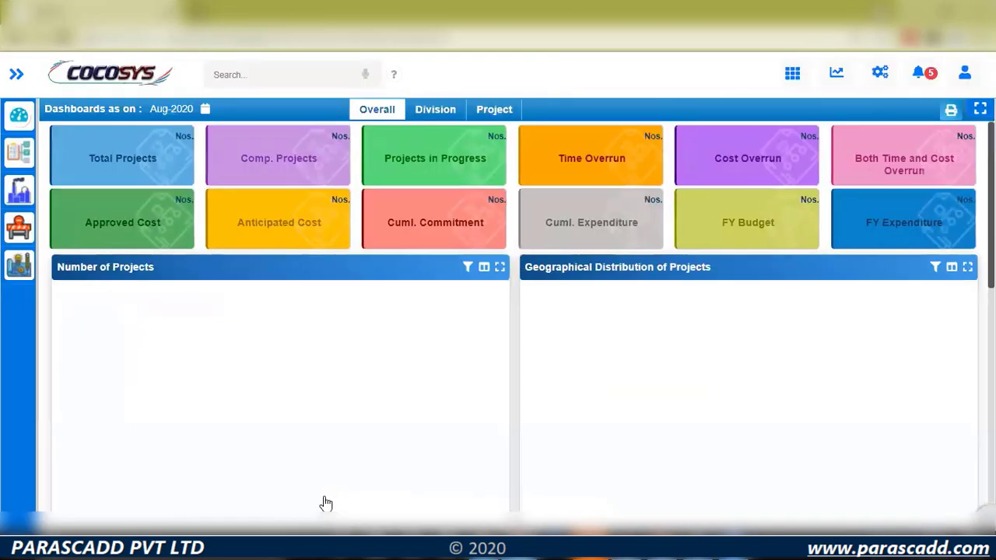
{"action": "left_click", "coordinate": [17, 75]}
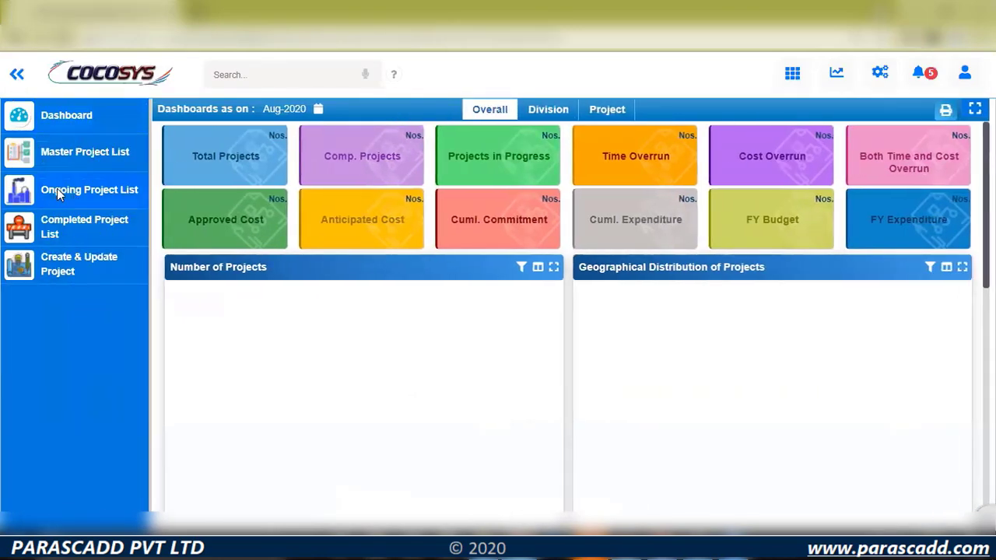
{"action": "left_click", "coordinate": [58, 194]}
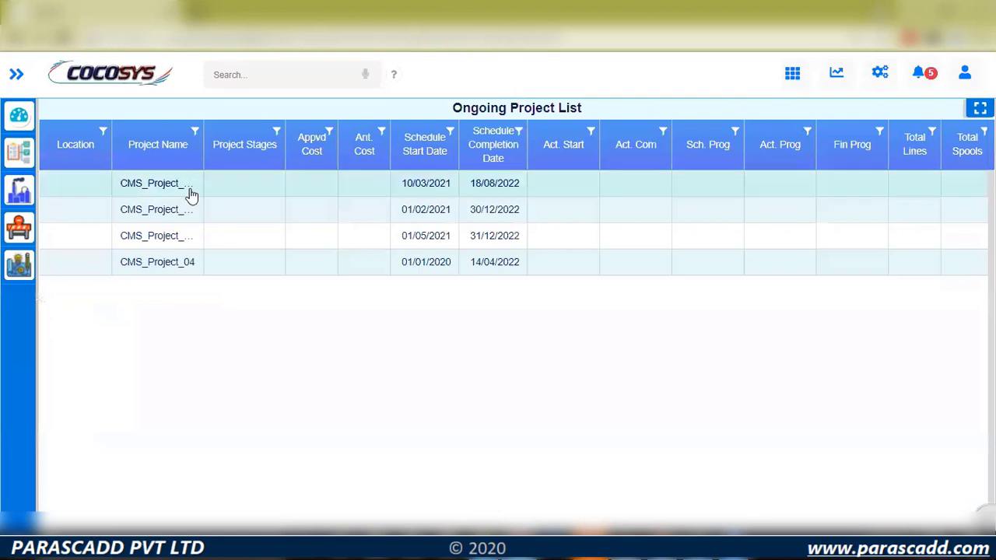
{"action": "left_click_drag", "start_coordinate": [200, 121], "coordinate": [255, 123]}
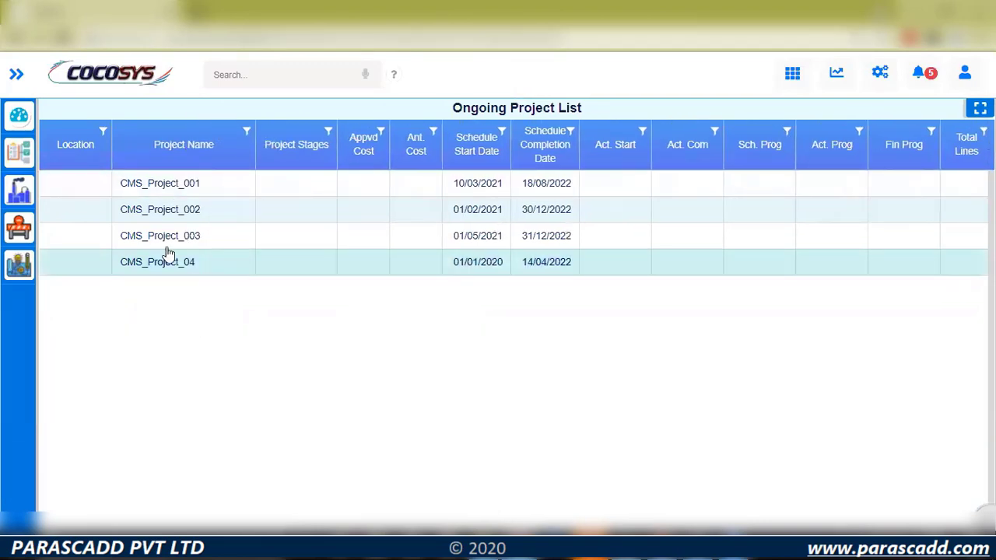
{"action": "left_click", "coordinate": [152, 266]}
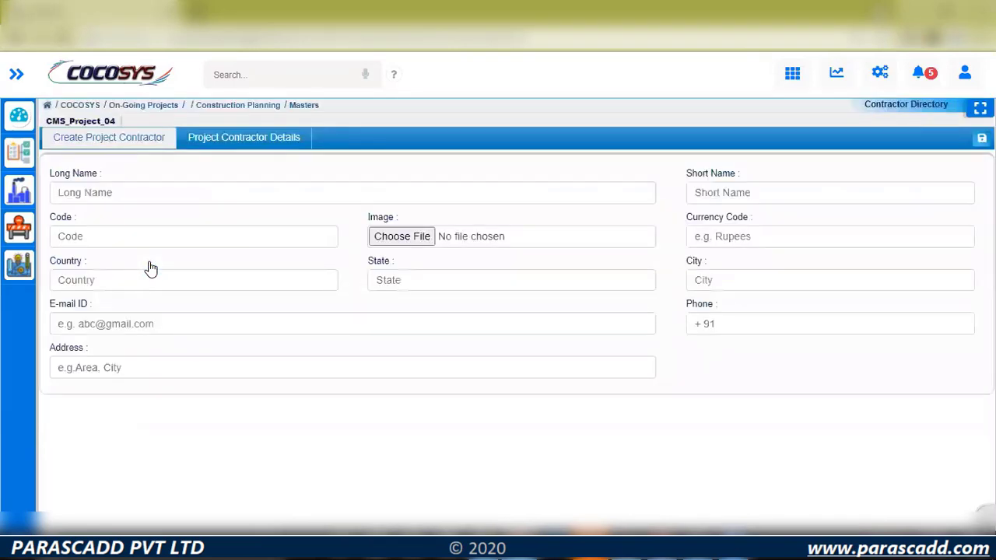
Step: Open the Tender Directory under Construction Planning > Masters
{"action": "left_click", "coordinate": [16, 74]}
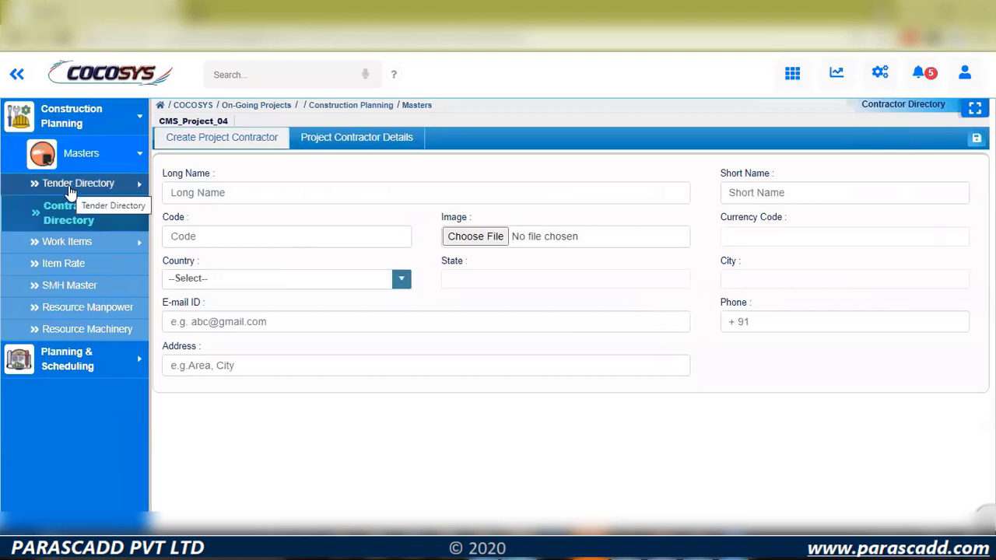
{"action": "left_click", "coordinate": [70, 186]}
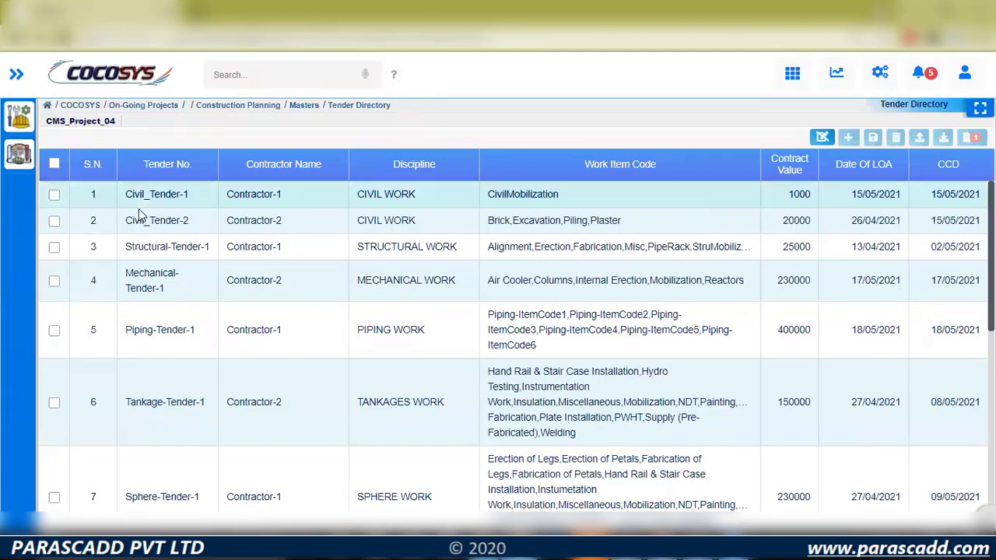
{"action": "scroll", "coordinate": [204, 311], "scroll_direction": "down", "scroll_amount": 7}
{"action": "scroll", "coordinate": [196, 373], "scroll_direction": "up", "scroll_amount": 8}
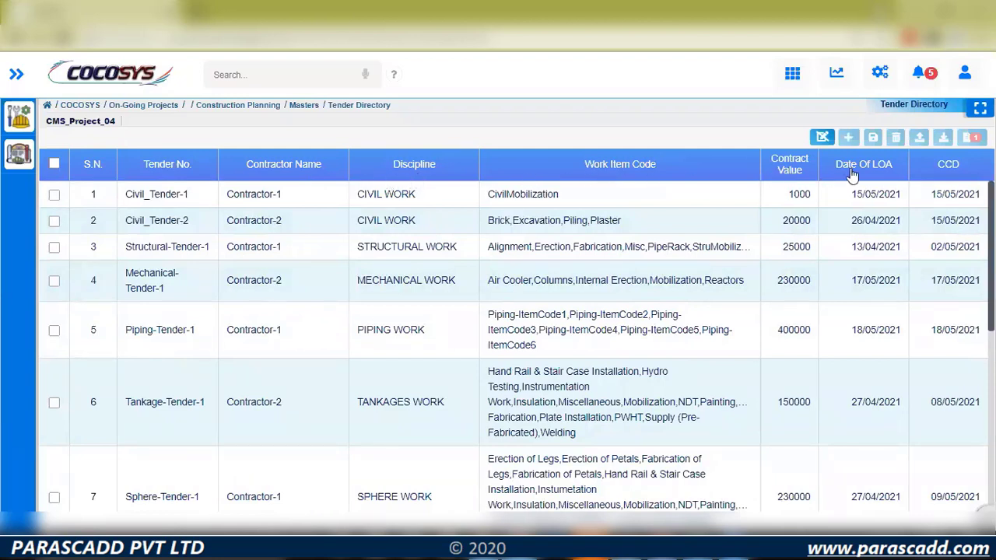
{"action": "left_click", "coordinate": [822, 140]}
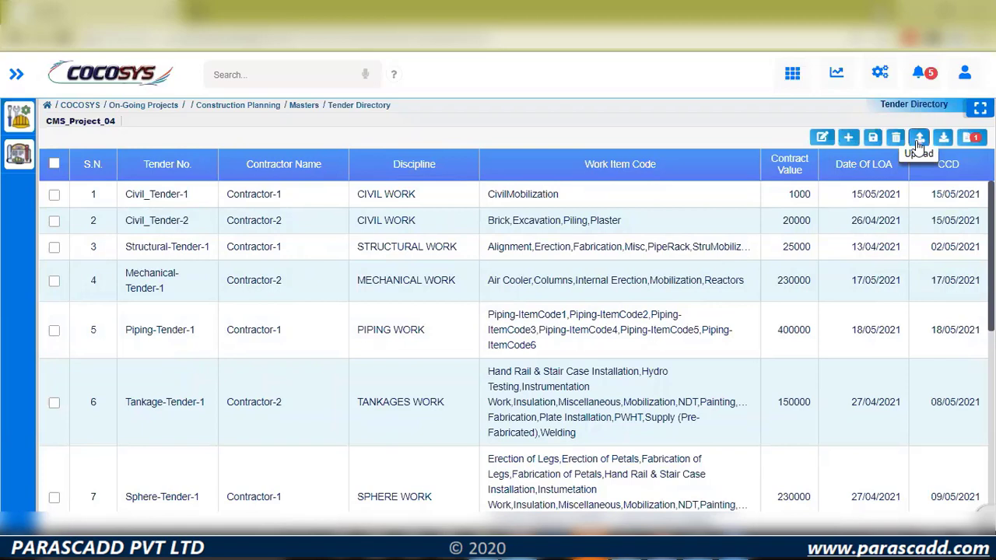
{"action": "scroll", "coordinate": [357, 279], "scroll_direction": "down", "scroll_amount": 5}
{"action": "scroll", "coordinate": [395, 318], "scroll_direction": "up", "scroll_amount": 5}
{"action": "left_click", "coordinate": [393, 324]}
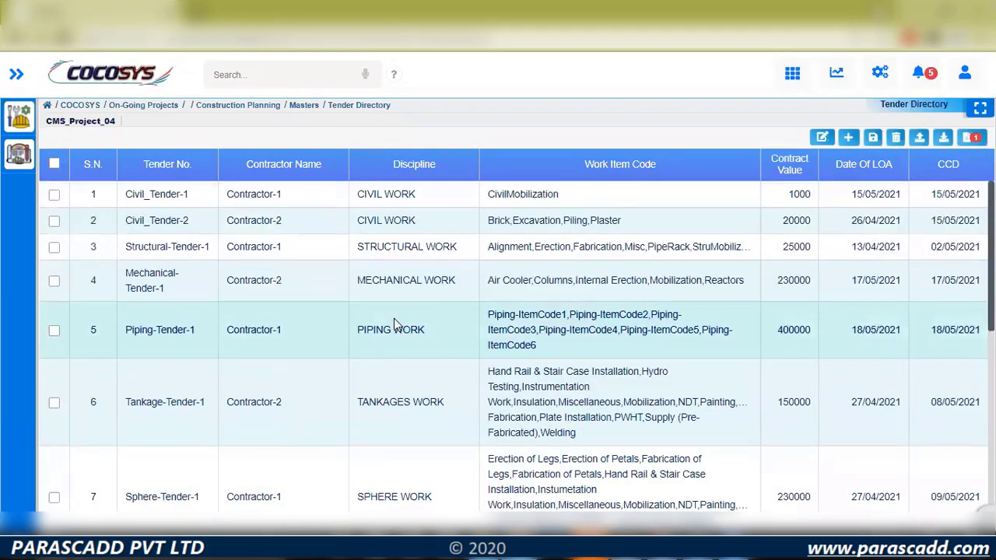
{"action": "scroll", "coordinate": [393, 323], "scroll_direction": "down", "scroll_amount": 8}
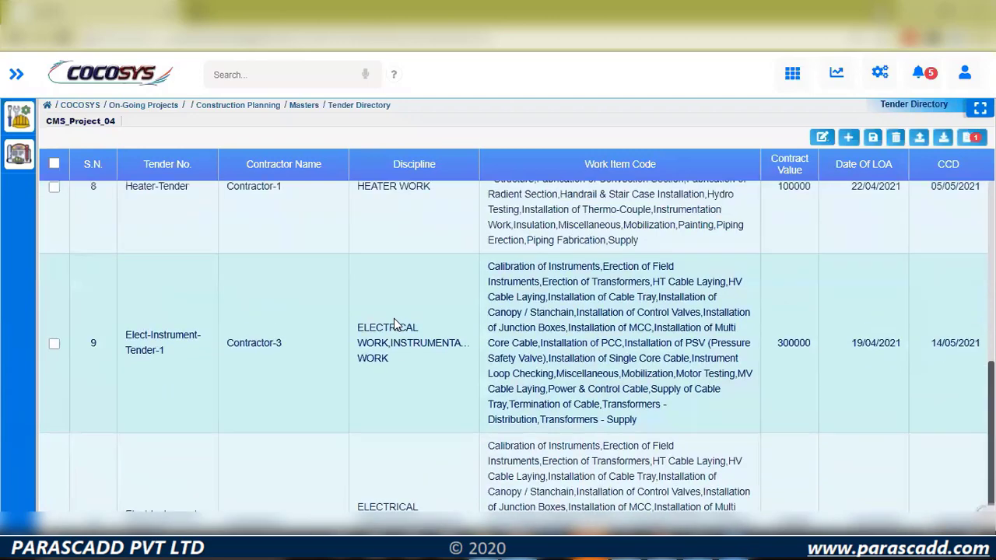
{"action": "scroll", "coordinate": [394, 324], "scroll_direction": "up", "scroll_amount": 8}
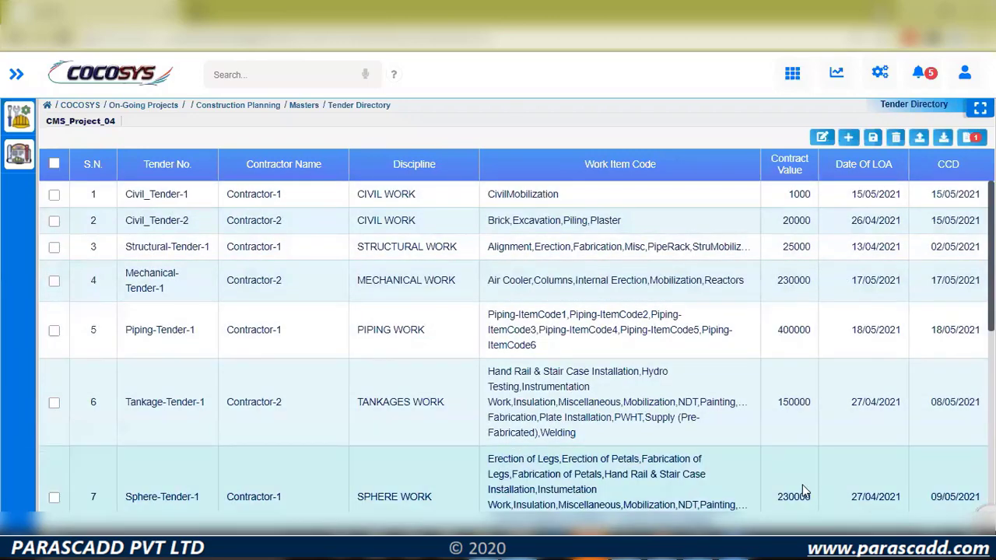
{"action": "double_click", "coordinate": [787, 195]}
{"action": "left_click", "coordinate": [797, 196]}
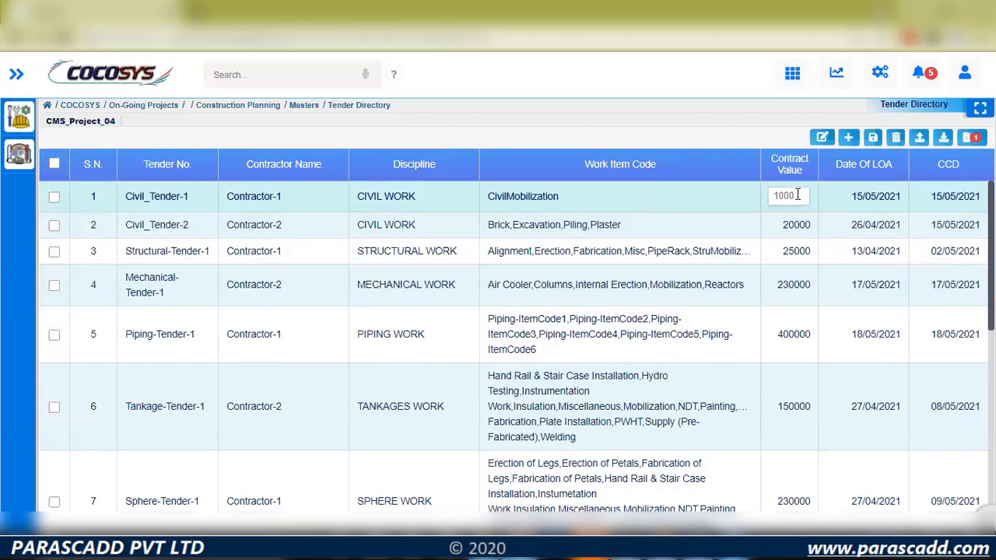
{"action": "left_click", "coordinate": [822, 141]}
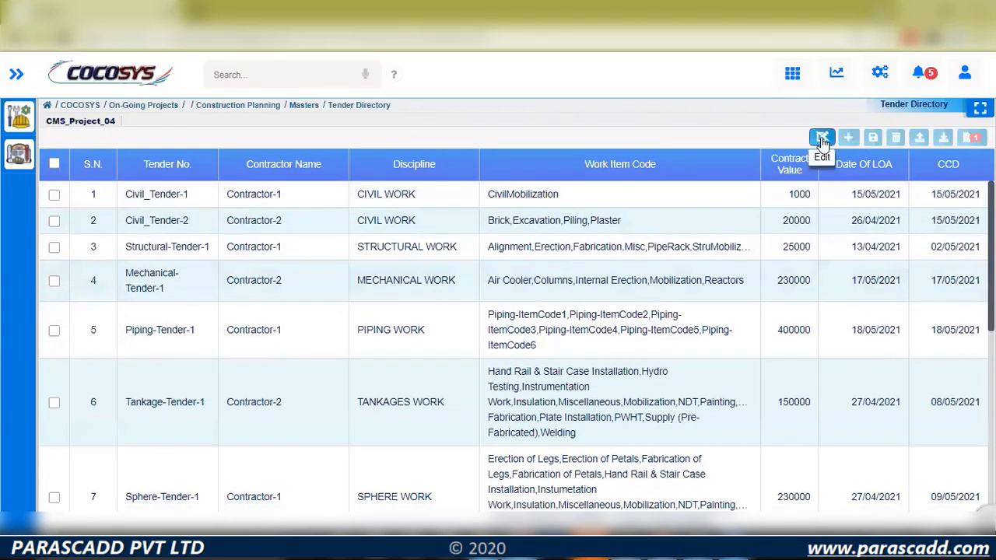
{"action": "left_click", "coordinate": [16, 77]}
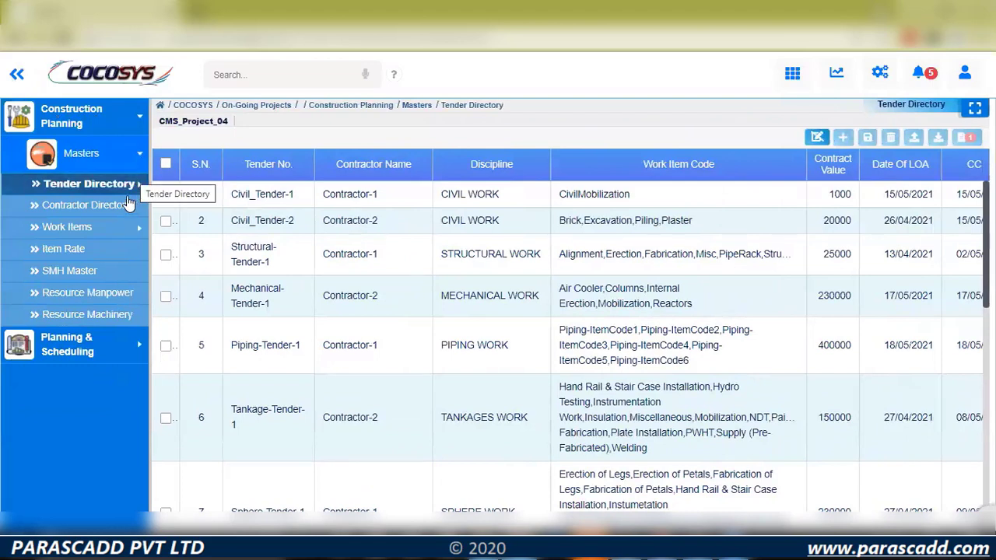
Step: Filter the Tender Directory to Civil Work and expand Civil_Tender-1's work items
{"action": "left_click", "coordinate": [137, 189]}
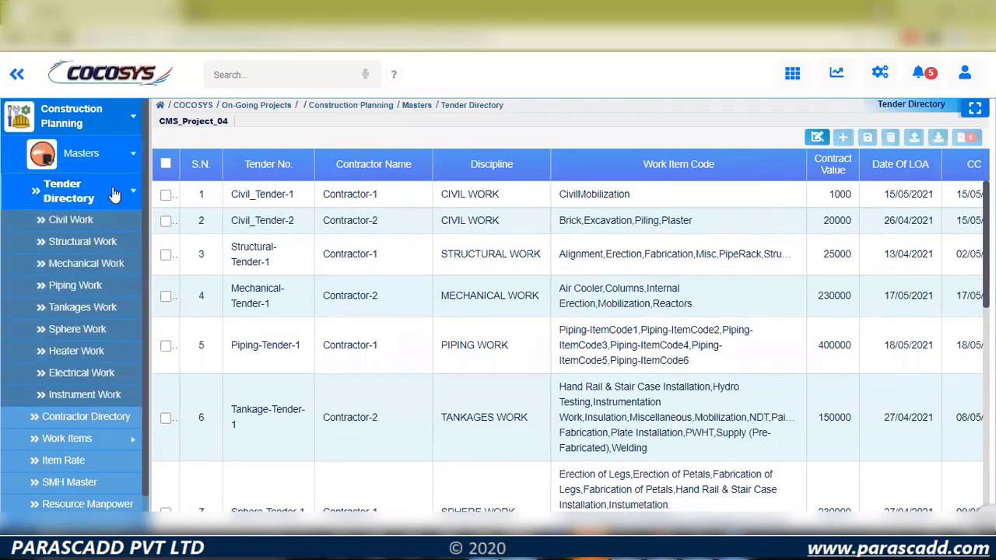
{"action": "left_click", "coordinate": [58, 222]}
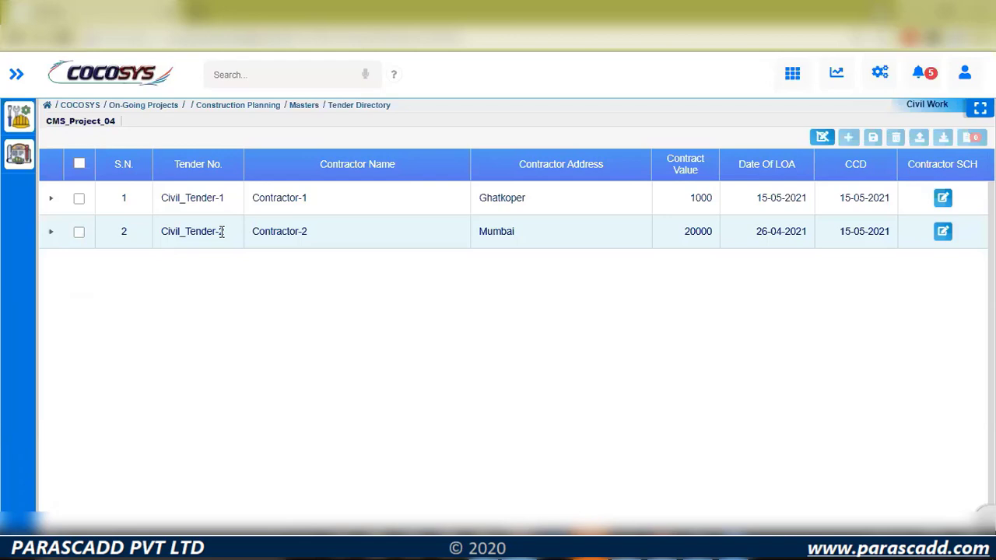
{"action": "left_click", "coordinate": [50, 200]}
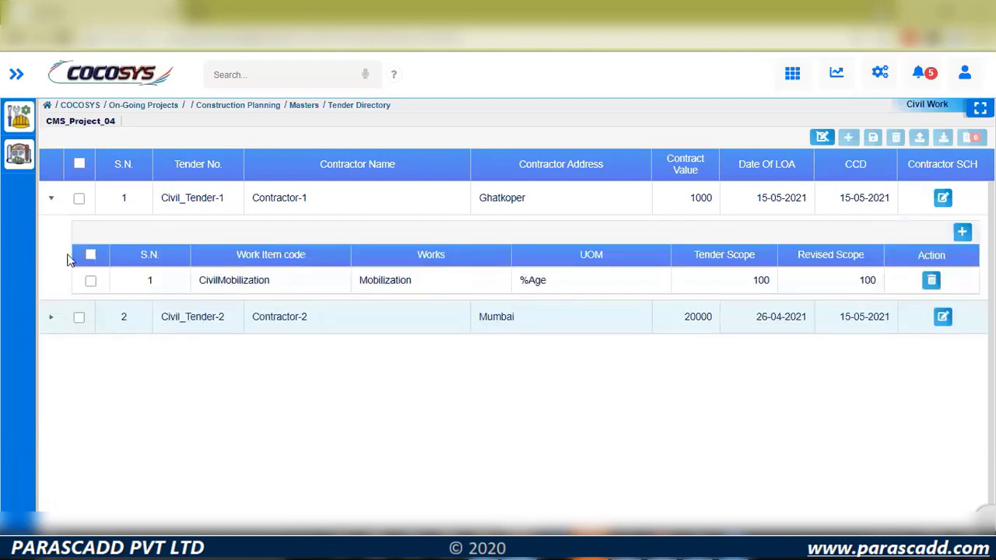
Step: Expand Civil_Tender-2 and review Brick, Piling, Excavation and Plaster scopes (revised 10100, 150, 10010, 10010)
{"action": "left_click", "coordinate": [52, 321]}
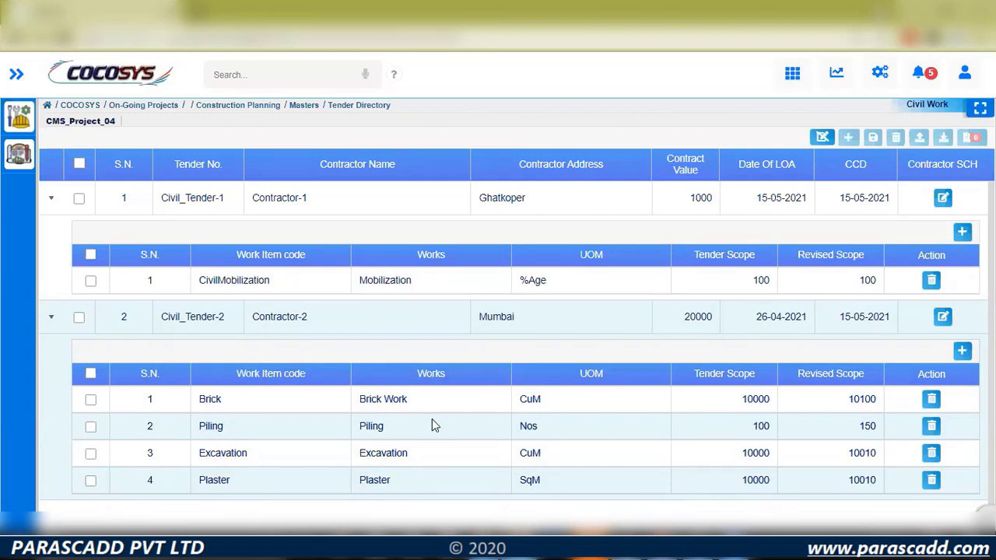
{"action": "left_click", "coordinate": [743, 398]}
{"action": "left_click", "coordinate": [835, 402]}
{"action": "left_click", "coordinate": [760, 432]}
{"action": "left_click", "coordinate": [805, 435]}
{"action": "left_click", "coordinate": [755, 458]}
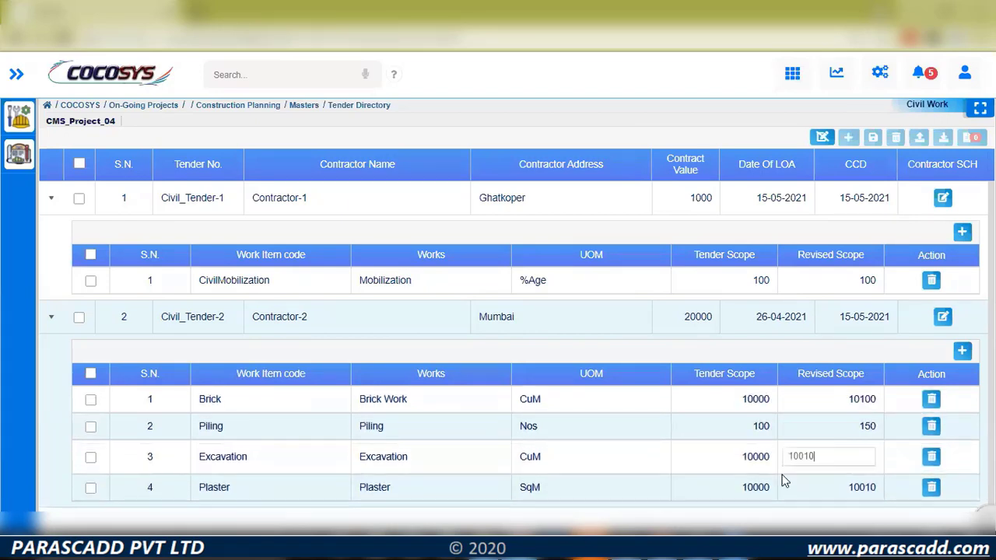
{"action": "left_click", "coordinate": [756, 479]}
{"action": "left_click", "coordinate": [833, 484]}
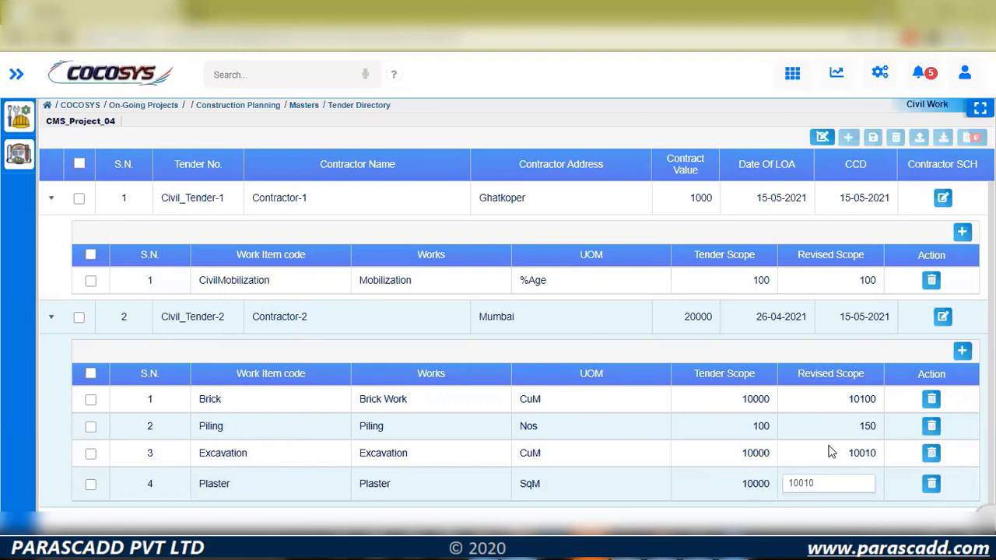
{"action": "left_click", "coordinate": [18, 152]}
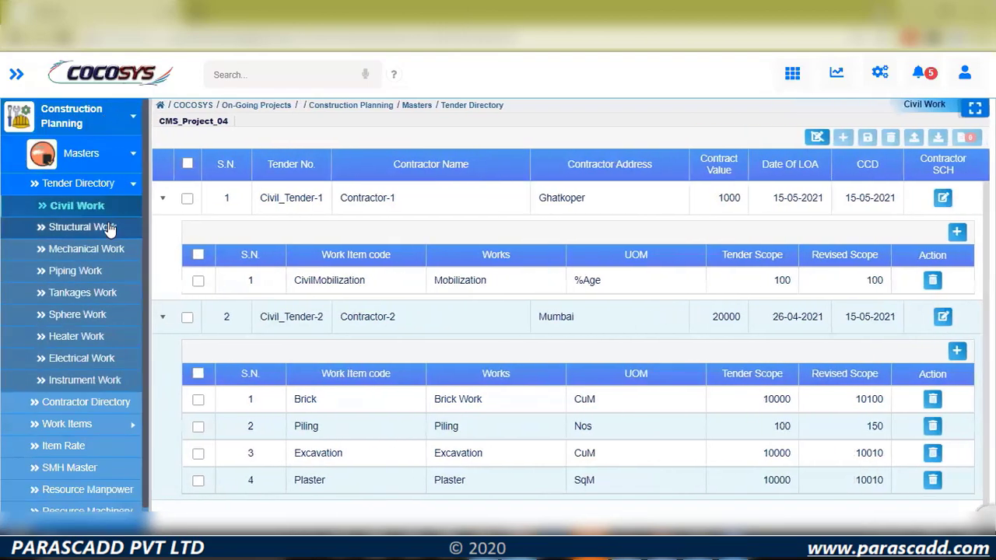
Step: Show the Structural Work tenders, expand Structural-Tender-1 and check PipeRack's tender and revised scopes
{"action": "left_click", "coordinate": [85, 226]}
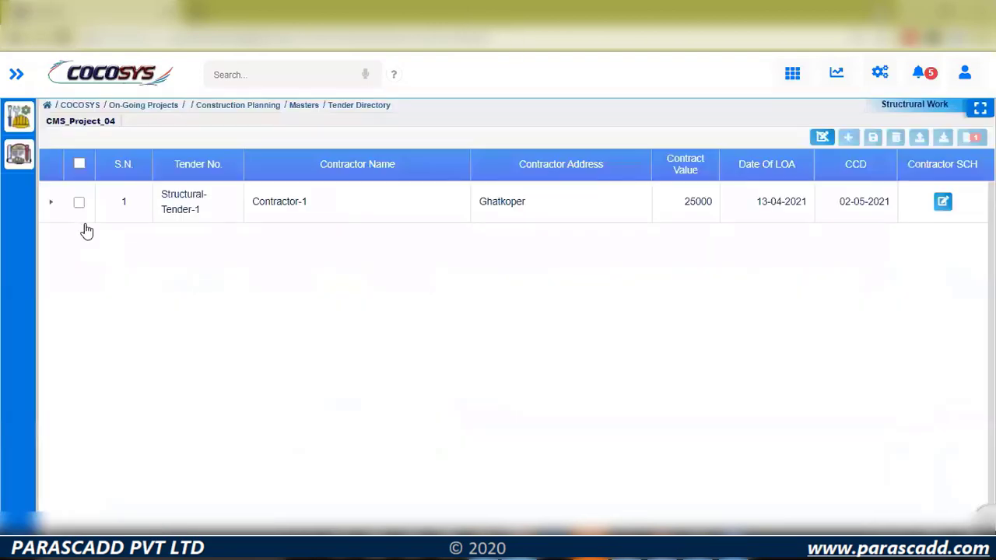
{"action": "left_click", "coordinate": [51, 202]}
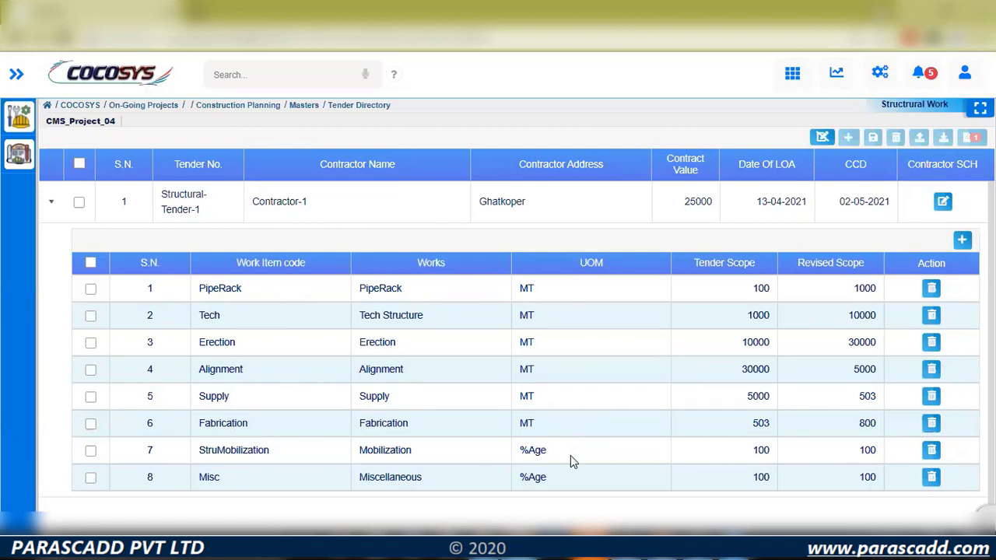
{"action": "left_click", "coordinate": [745, 294]}
{"action": "left_click", "coordinate": [839, 303]}
{"action": "key", "text": "Escape"}
Step: Check the Tech and Erection tender and revised scopes, then open the Contractor Directory
{"action": "left_click", "coordinate": [738, 321]}
{"action": "left_click", "coordinate": [816, 321]}
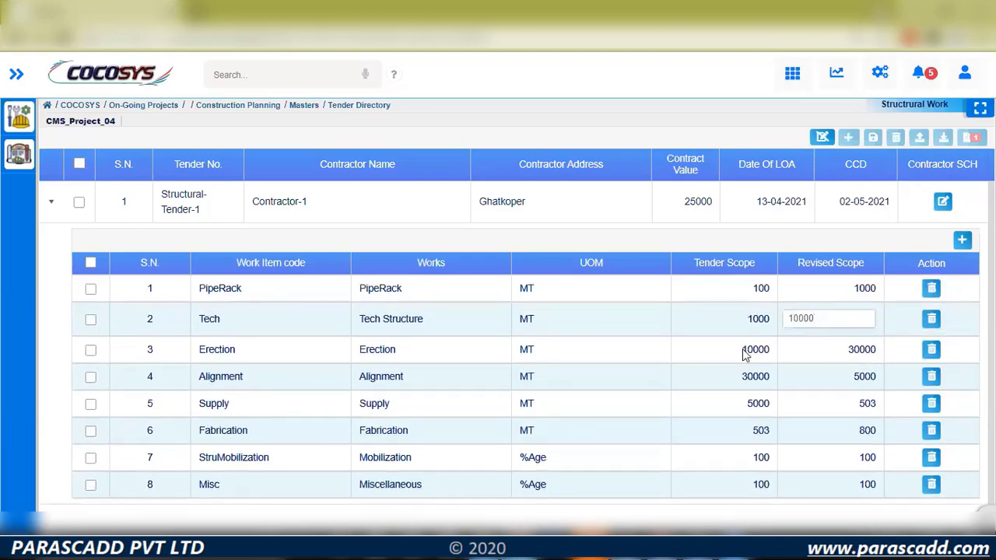
{"action": "left_click", "coordinate": [745, 354]}
{"action": "left_click", "coordinate": [842, 353]}
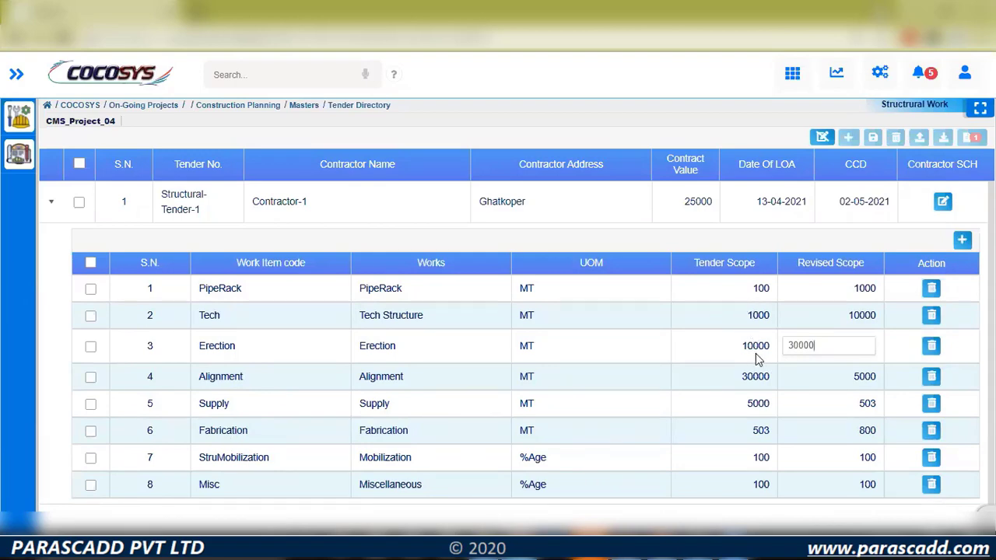
{"action": "left_click", "coordinate": [19, 153]}
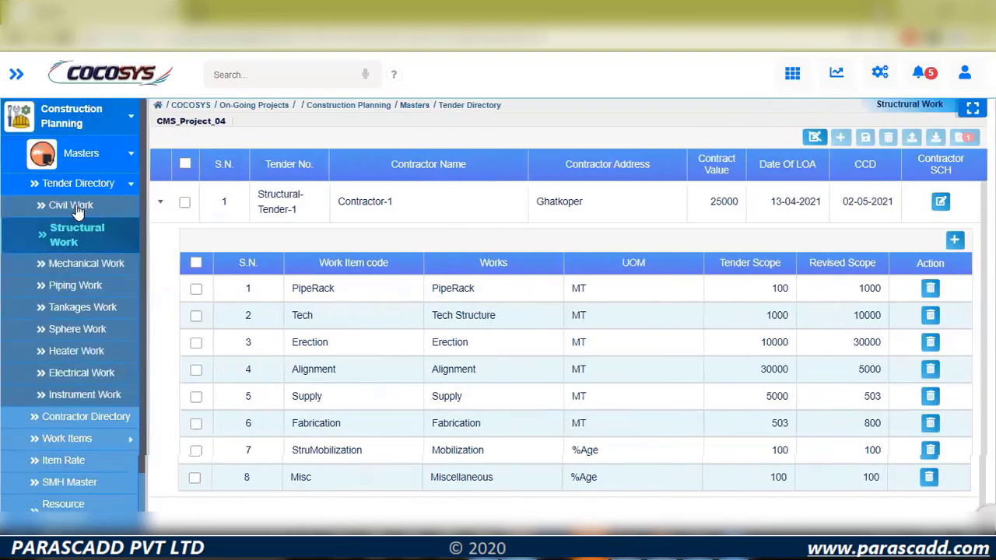
{"action": "left_click", "coordinate": [86, 415]}
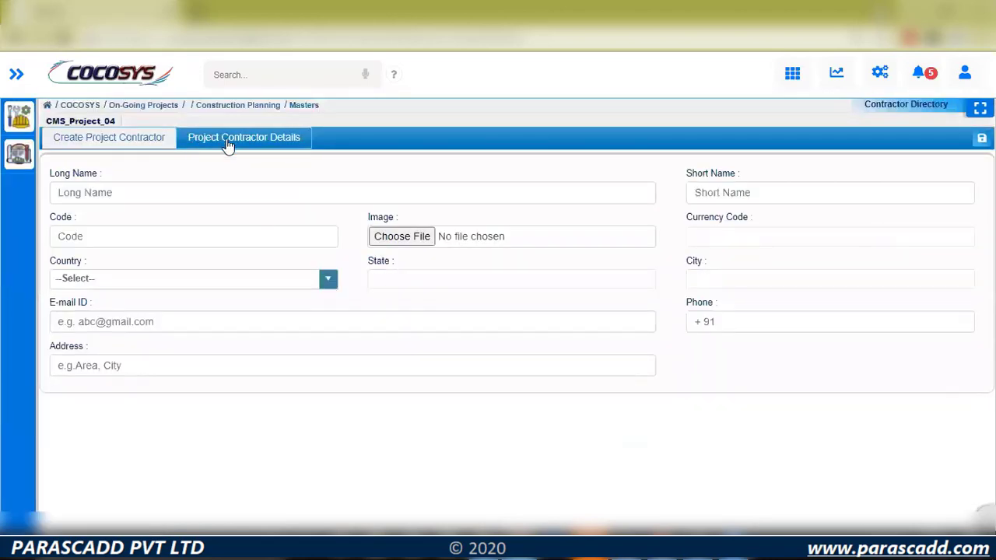
Step: View the table of project contractors, then open the Civil Work items master
{"action": "left_click", "coordinate": [228, 142]}
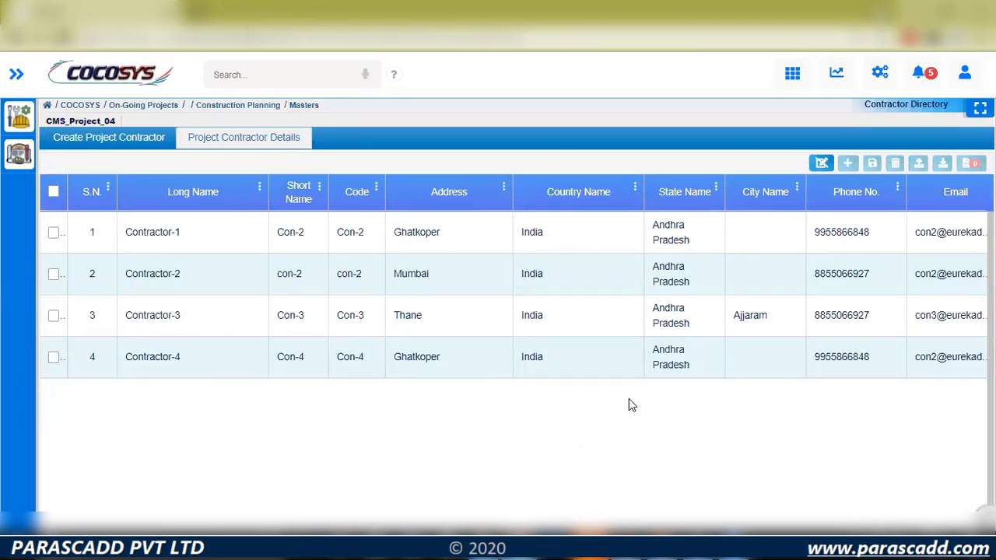
{"action": "left_click", "coordinate": [20, 155]}
{"action": "left_click", "coordinate": [65, 243]}
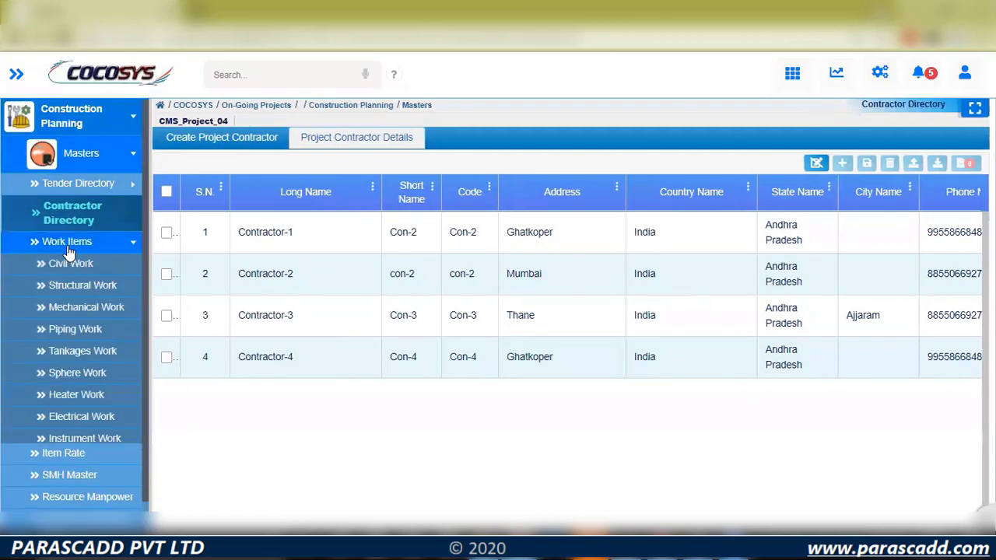
{"action": "left_click", "coordinate": [58, 266]}
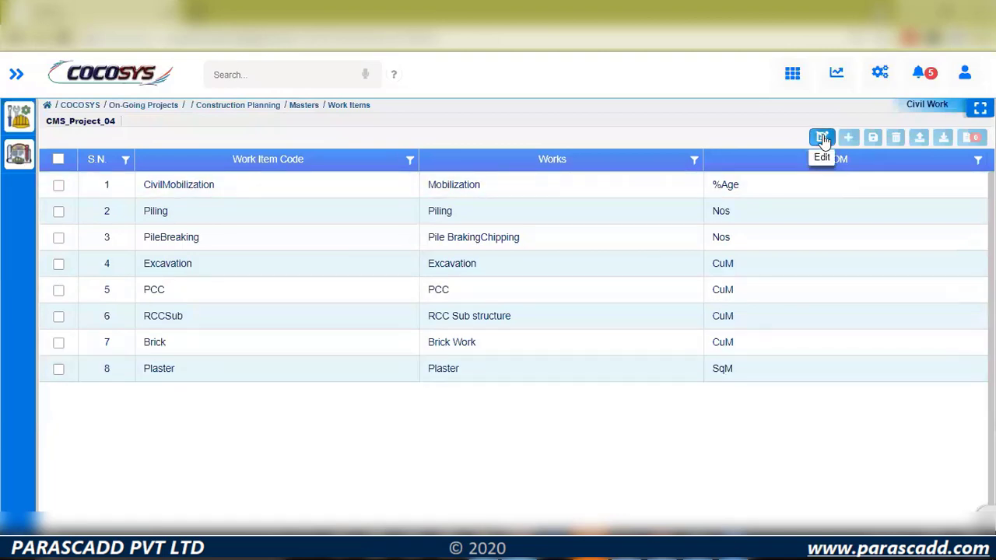
Step: Add an empty row to the Civil Work items and open the Mechanical Work items list
{"action": "left_click", "coordinate": [823, 138]}
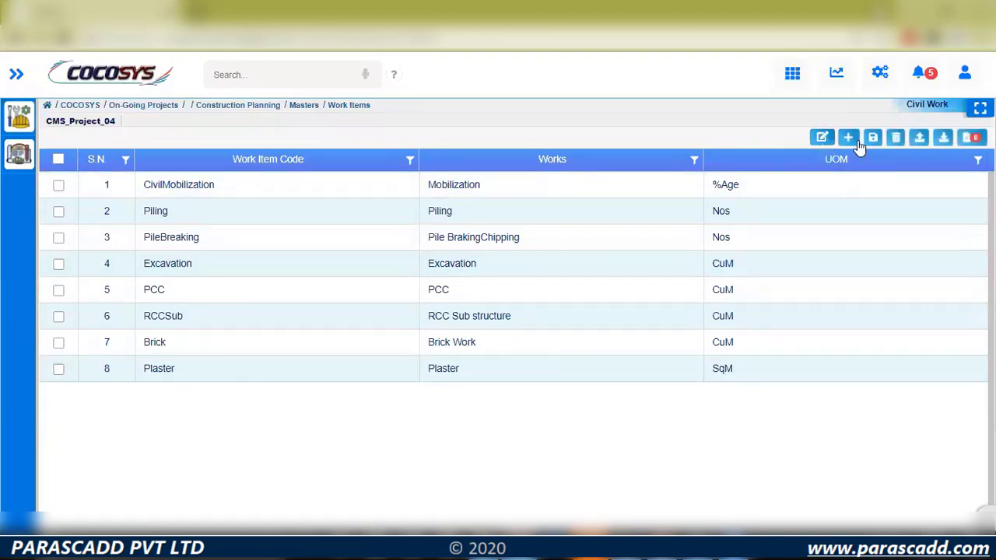
{"action": "left_click", "coordinate": [847, 138]}
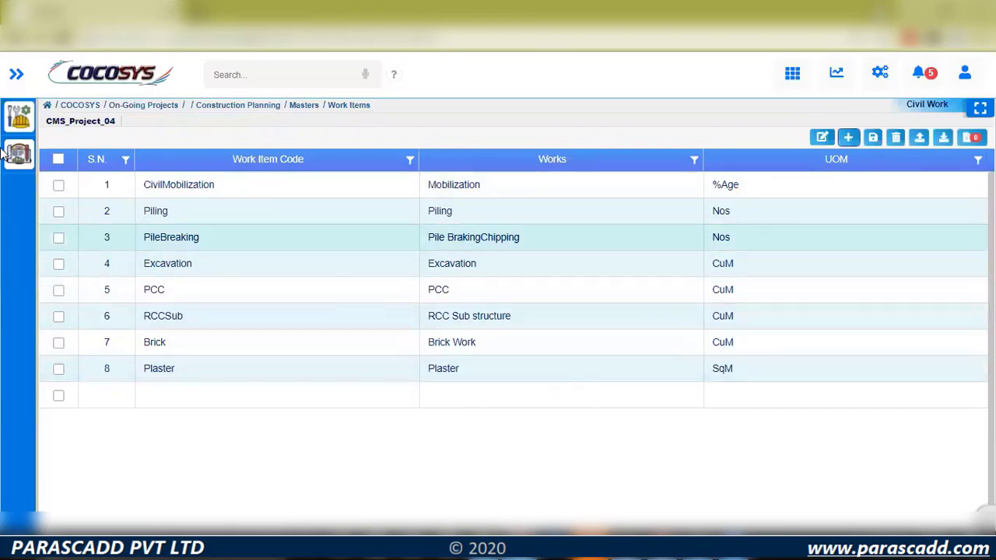
{"action": "left_click", "coordinate": [17, 73]}
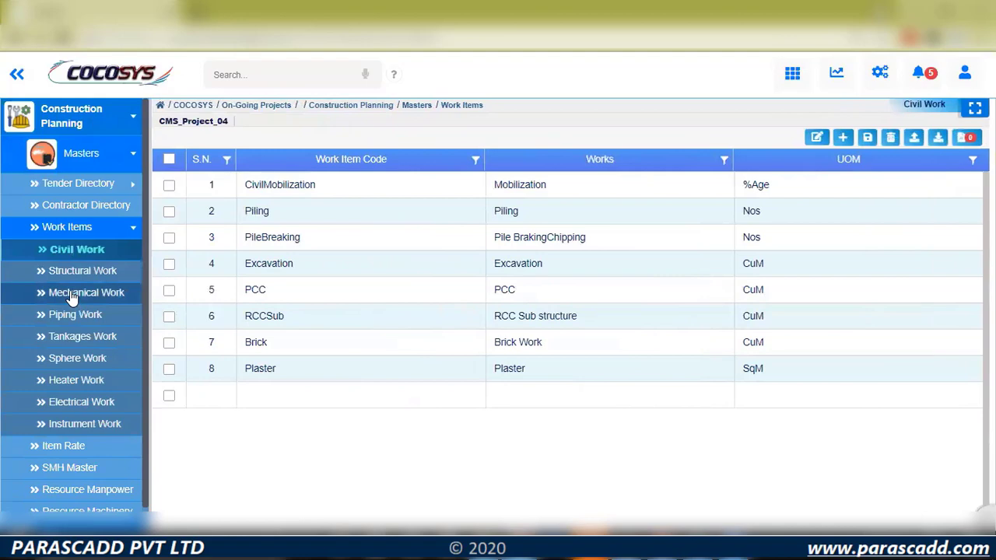
{"action": "left_click", "coordinate": [72, 295]}
Step: Browse the Mechanical Work items from Mobilization to Testing, toggling Edit on and off without changes
{"action": "scroll", "coordinate": [286, 280], "scroll_direction": "down", "scroll_amount": 2}
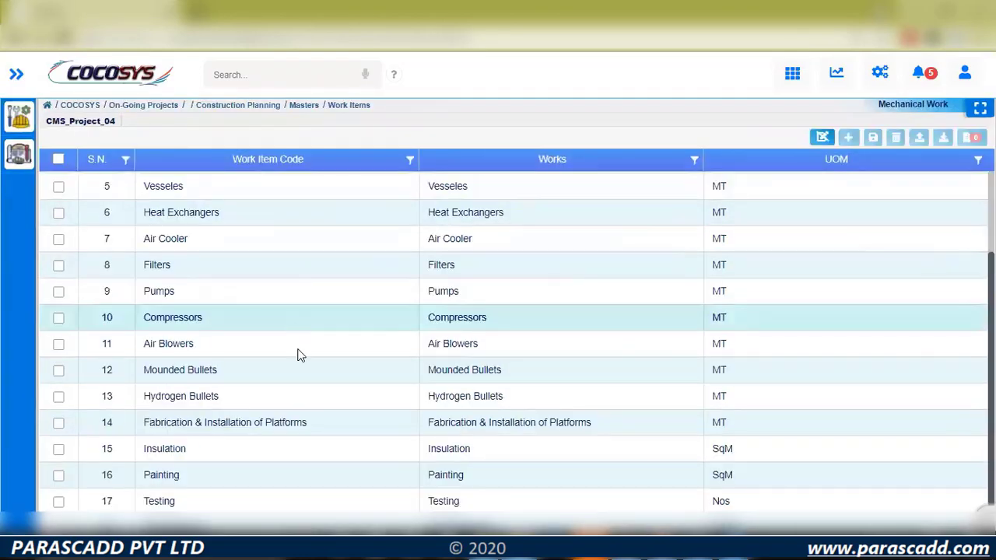
{"action": "scroll", "coordinate": [300, 379], "scroll_direction": "up", "scroll_amount": 2}
{"action": "scroll", "coordinate": [300, 378], "scroll_direction": "down", "scroll_amount": 2}
{"action": "scroll", "coordinate": [298, 378], "scroll_direction": "up", "scroll_amount": 2}
{"action": "left_click", "coordinate": [822, 138]}
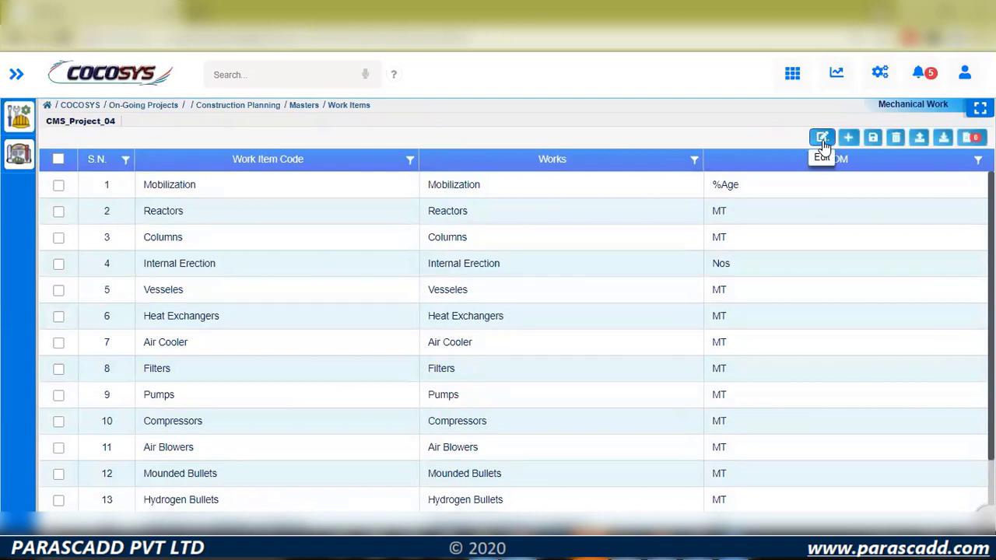
{"action": "left_click", "coordinate": [823, 144]}
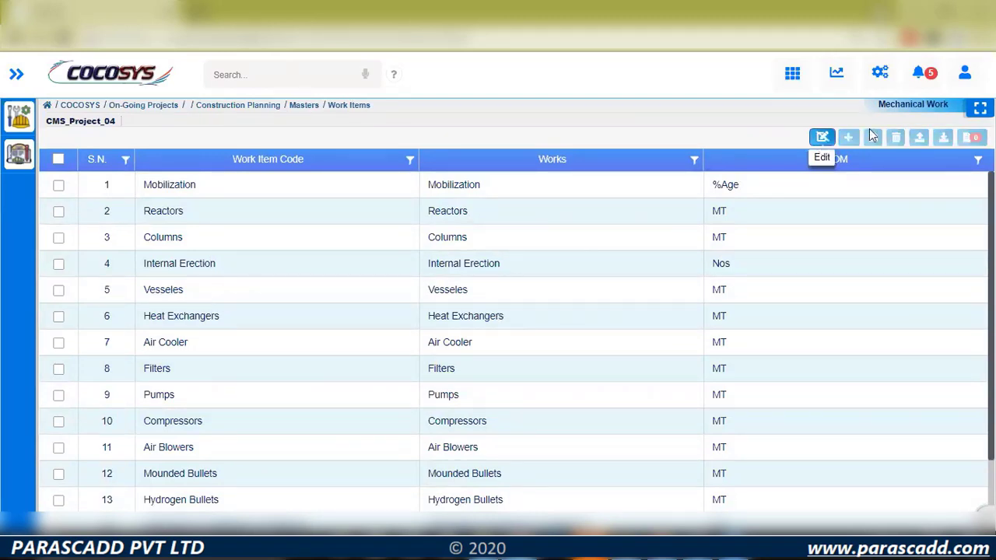
{"action": "left_click", "coordinate": [16, 77]}
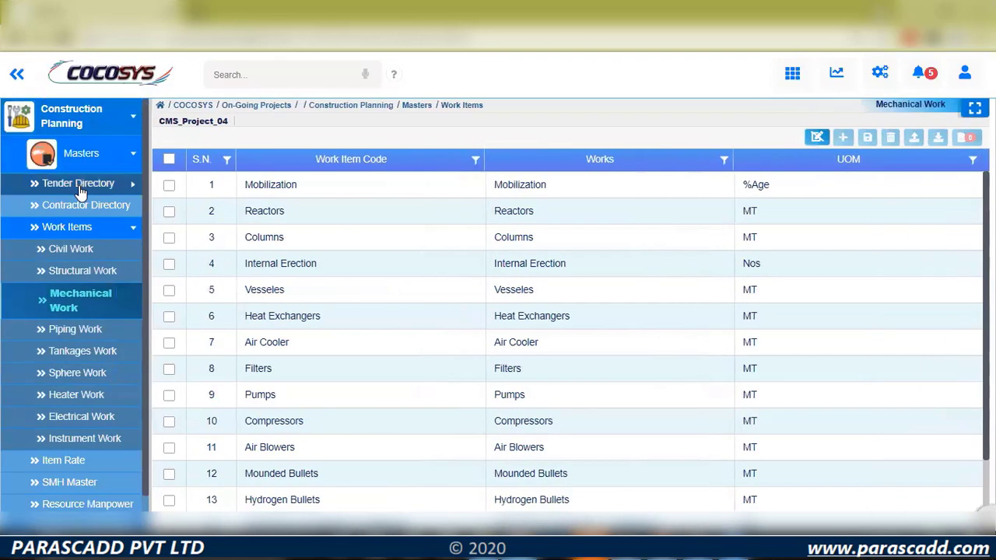
Step: Open the Mechanical Work tender directory and expand Mechanical-Tender-1's five work items
{"action": "left_click", "coordinate": [81, 188]}
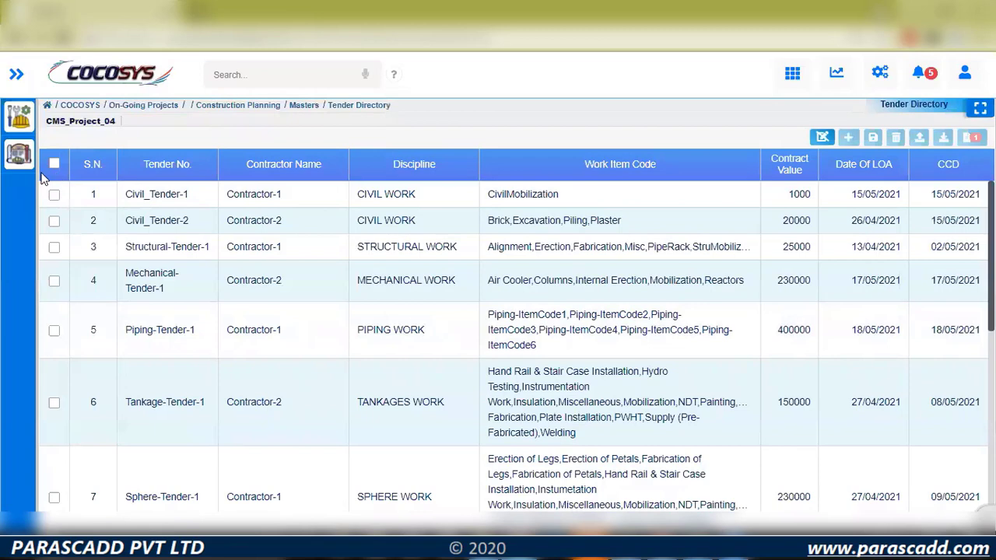
{"action": "left_click", "coordinate": [15, 77]}
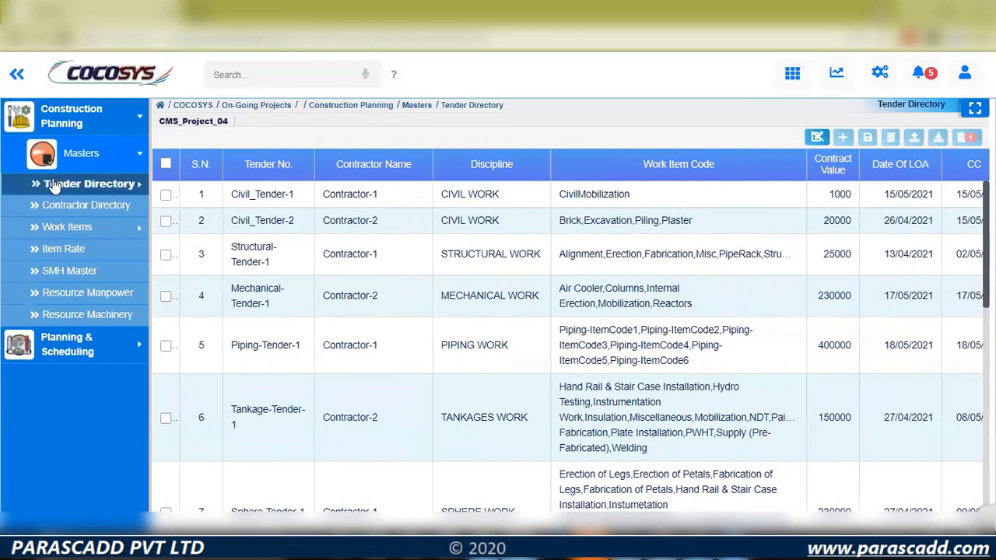
{"action": "left_click", "coordinate": [34, 187]}
{"action": "left_click", "coordinate": [63, 262]}
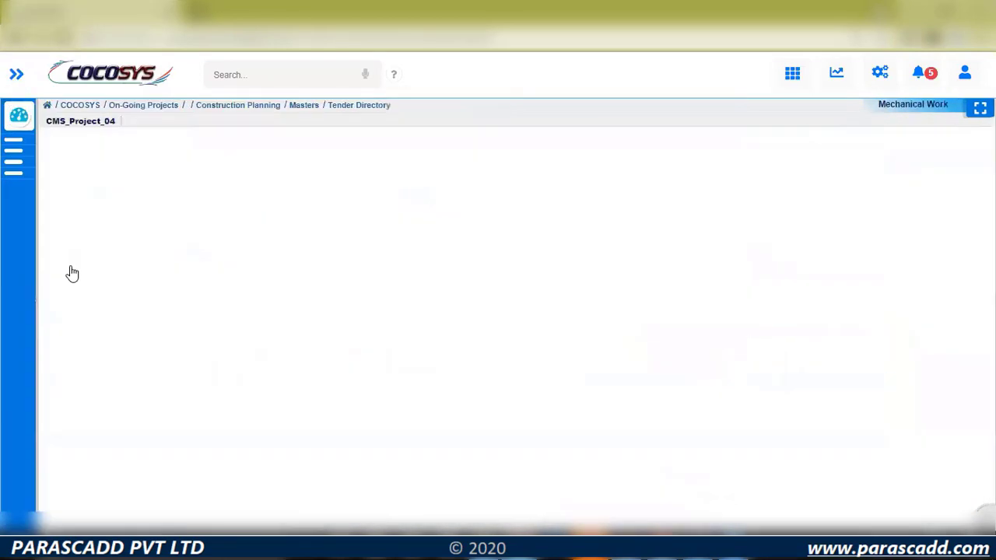
{"action": "left_click", "coordinate": [51, 204]}
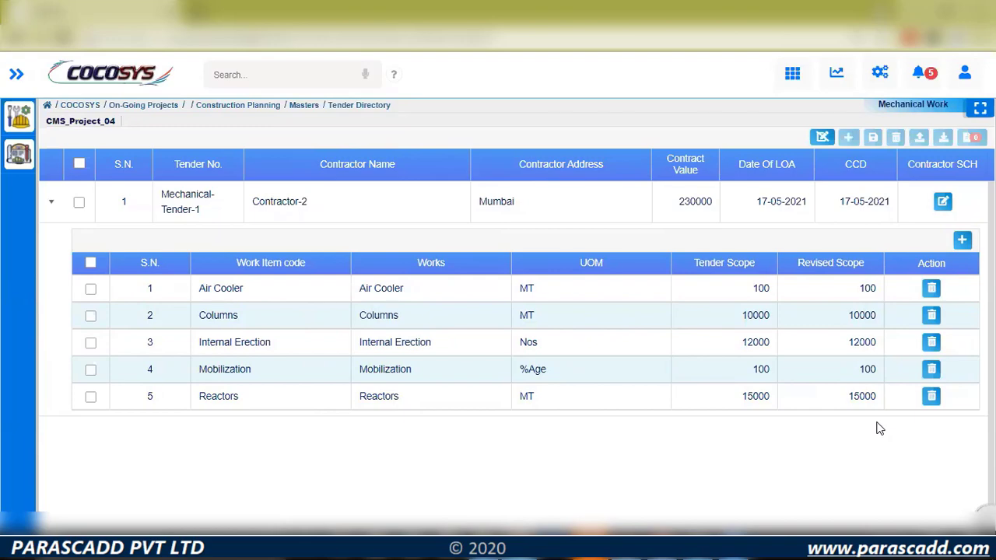
Step: Collapse the tender directory categories and expand the Planning & Scheduling section
{"action": "left_click", "coordinate": [18, 75]}
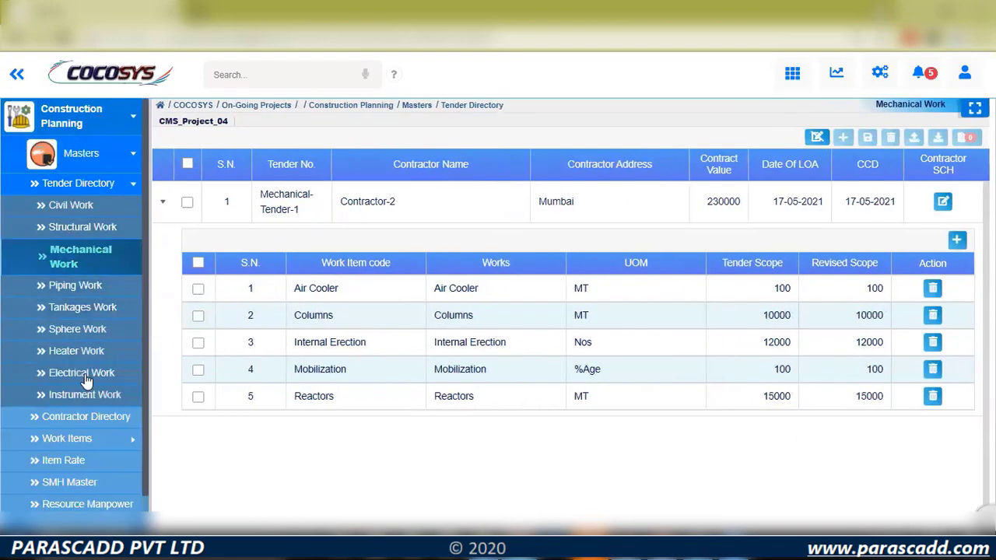
{"action": "left_click", "coordinate": [39, 185]}
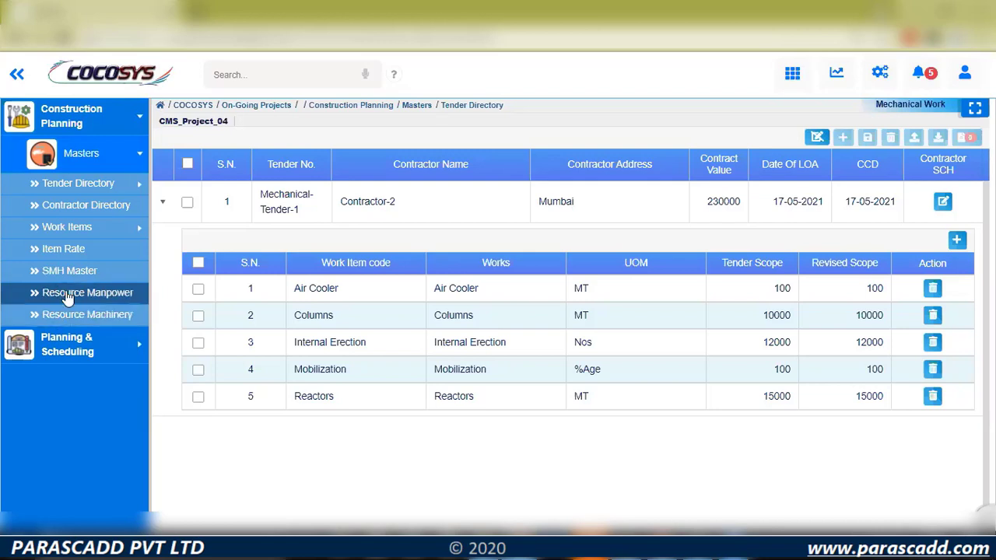
{"action": "left_click", "coordinate": [78, 346]}
Step: Reload the CMS_Project_04 construction scheduling overview and open the Civil Work 9.6 weightage cell for editing
{"action": "left_click", "coordinate": [73, 195]}
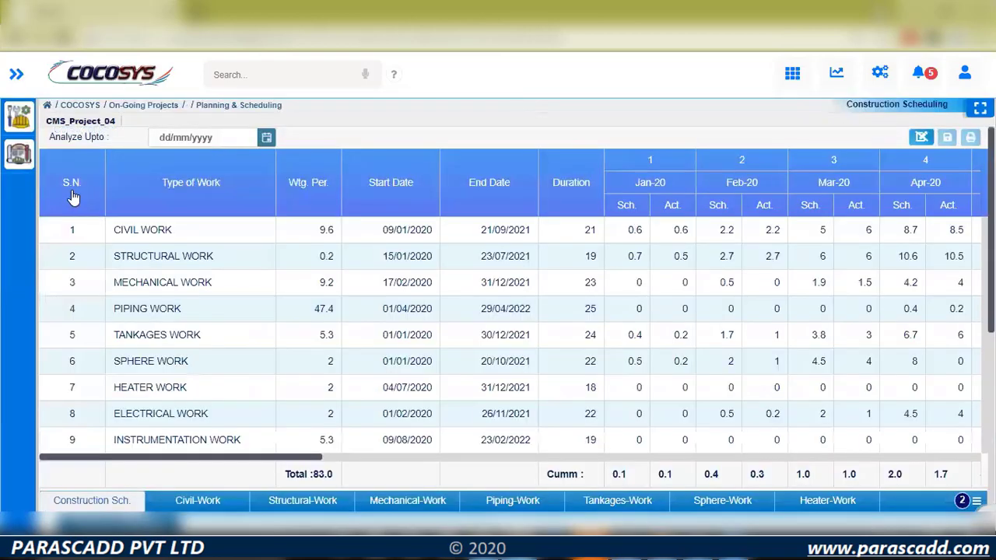
{"action": "mouse_move", "coordinate": [37, 163]}
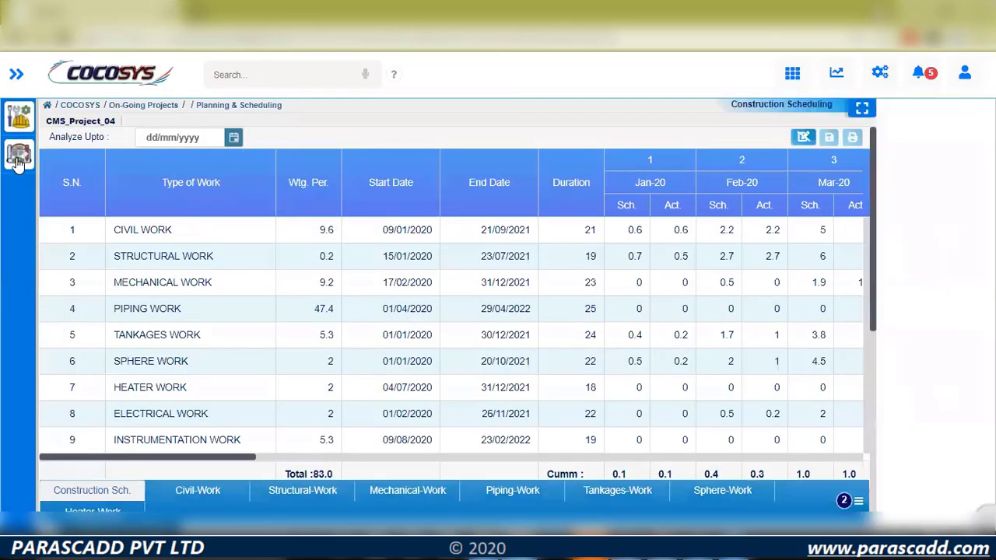
{"action": "left_click", "coordinate": [68, 166]}
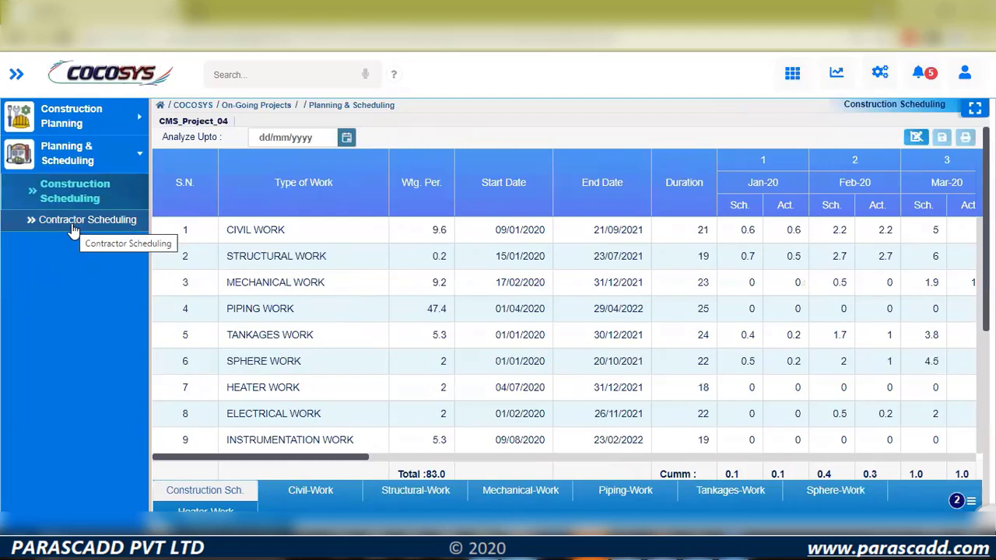
{"action": "left_click", "coordinate": [68, 189]}
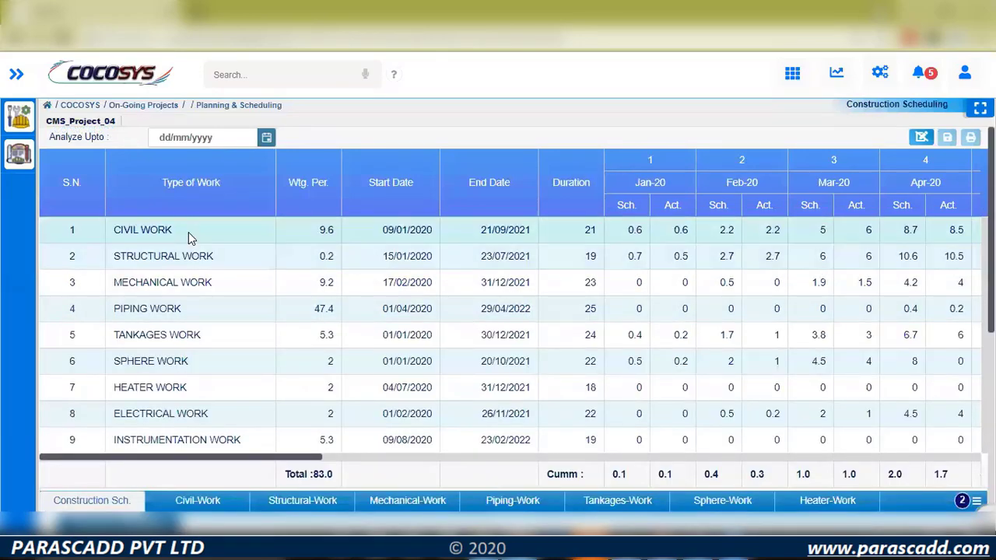
{"action": "left_click_drag", "start_coordinate": [210, 457], "coordinate": [285, 374]}
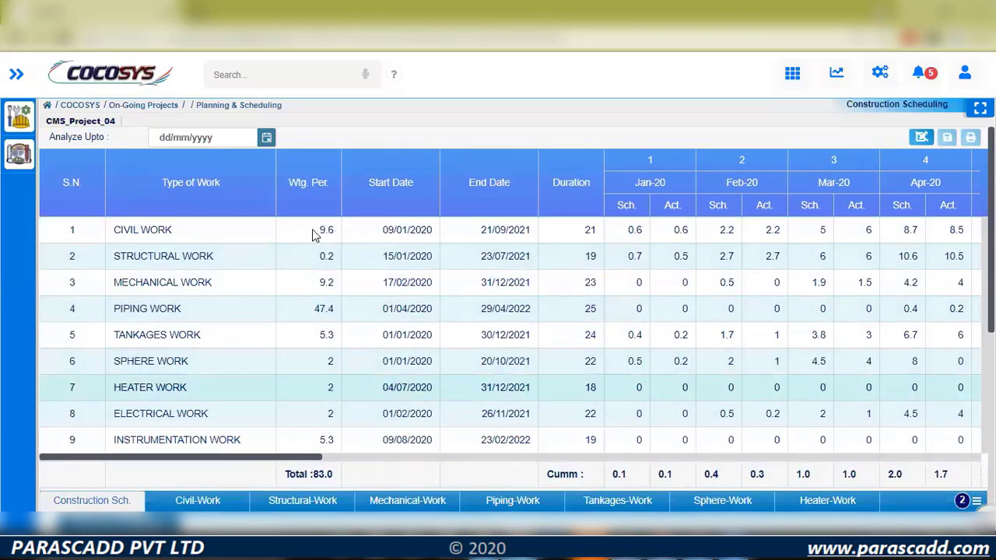
{"action": "left_click", "coordinate": [314, 232]}
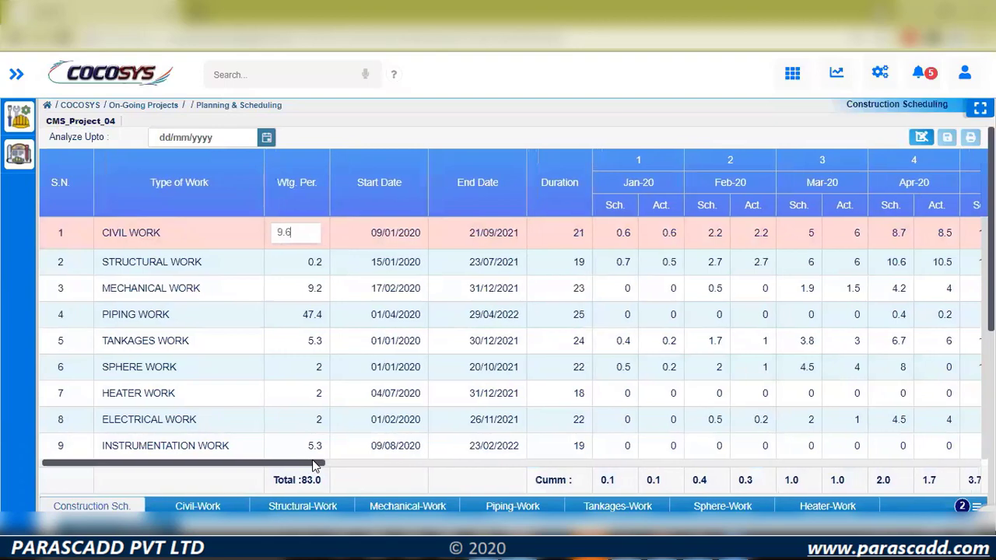
Step: Set the Sphere Work weightage to 12 and the Electrical Work weightage to 7
{"action": "left_click", "coordinate": [322, 366]}
{"action": "scroll", "coordinate": [321, 364], "scroll_direction": "down", "scroll_amount": 1}
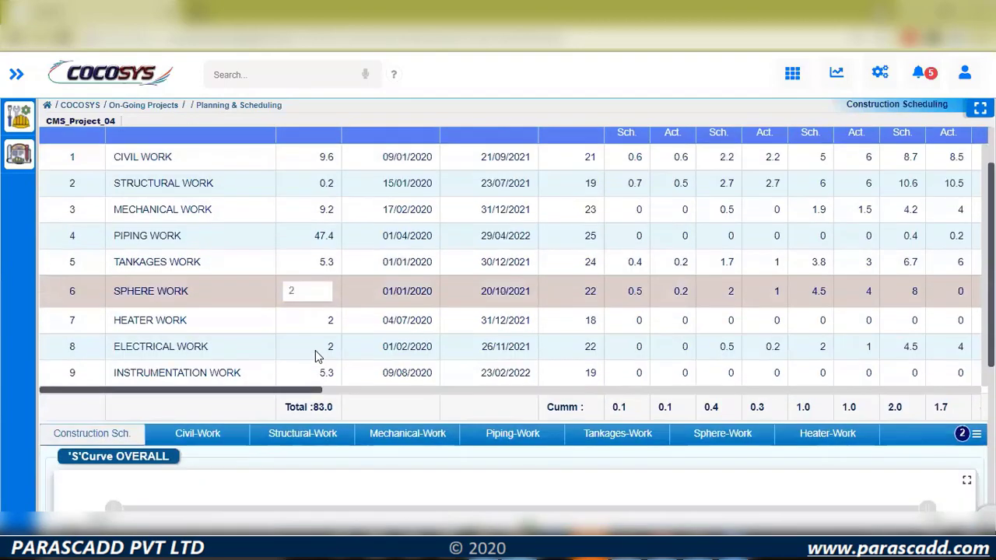
{"action": "type", "text": "2"}
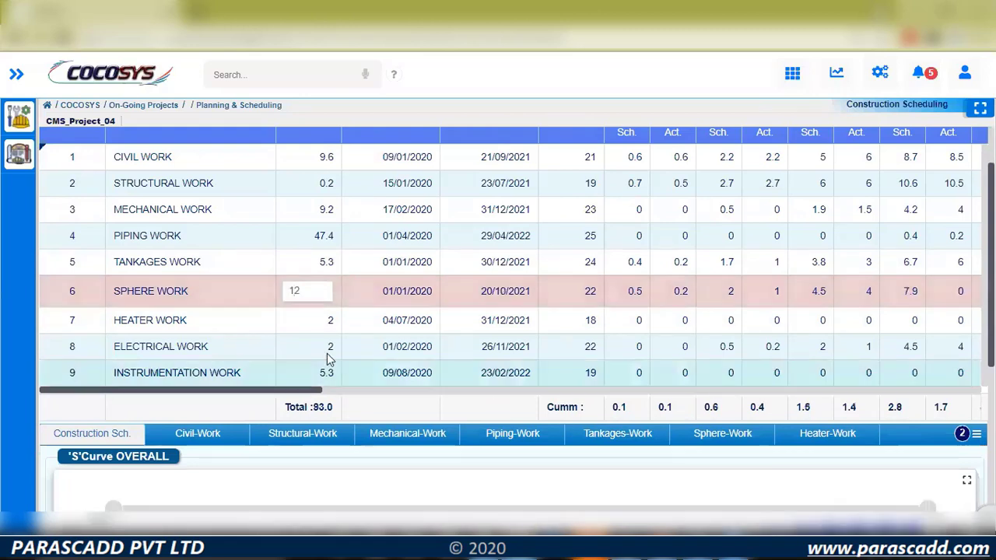
{"action": "left_click", "coordinate": [302, 347]}
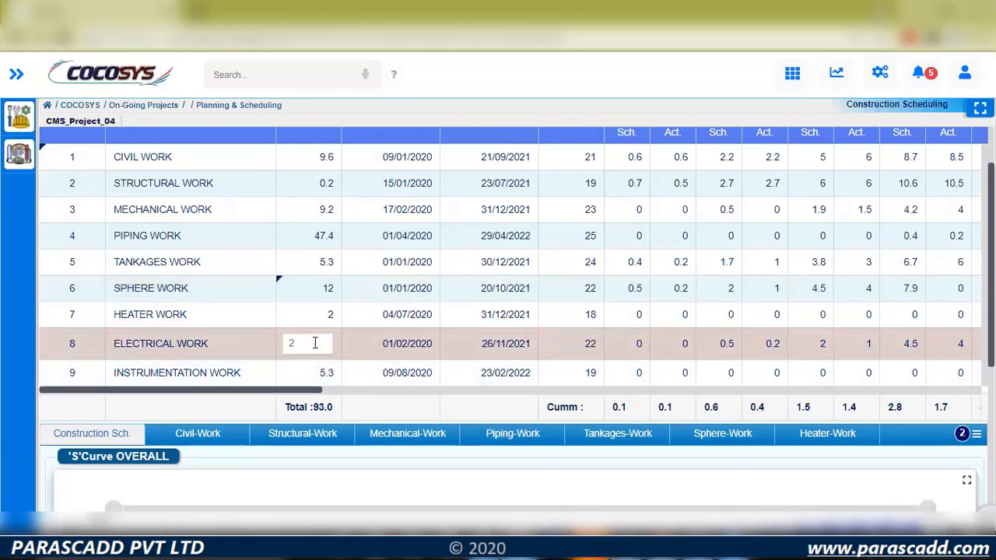
{"action": "key", "text": "BackSpace"}
{"action": "type", "text": "7"}
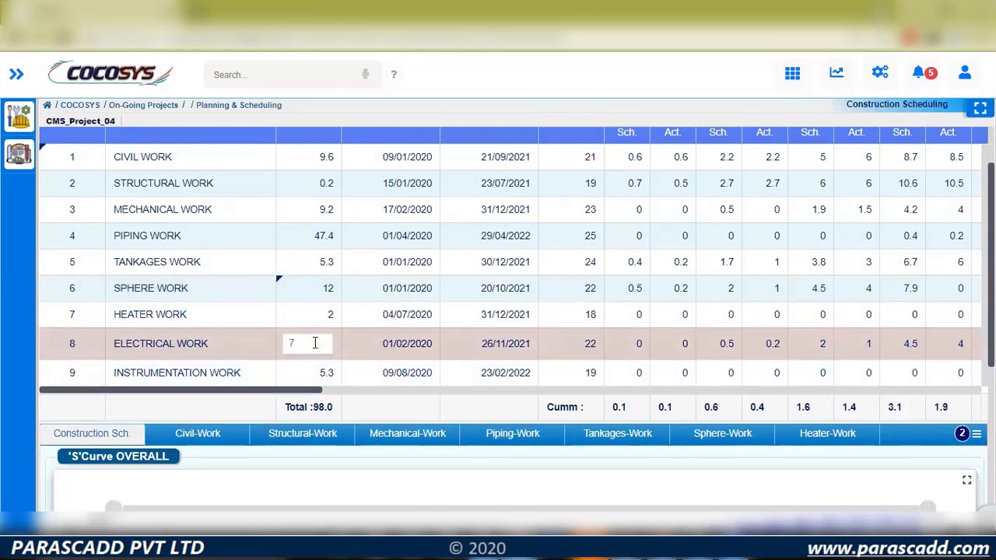
Step: Set the Heater Work weightage to 4, bringing the total weightage to 100.0
{"action": "left_click", "coordinate": [319, 314]}
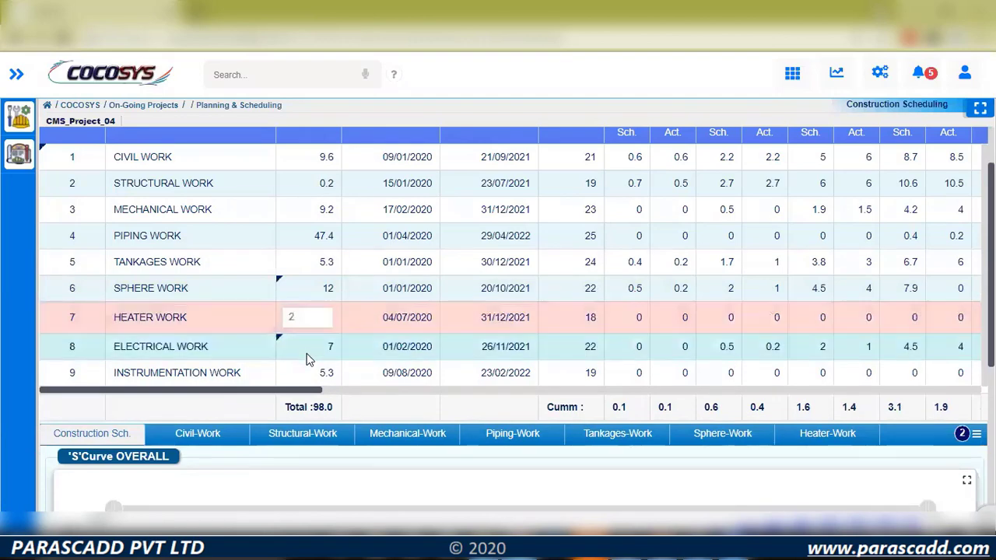
{"action": "left_click", "coordinate": [311, 350]}
{"action": "left_click", "coordinate": [315, 314]}
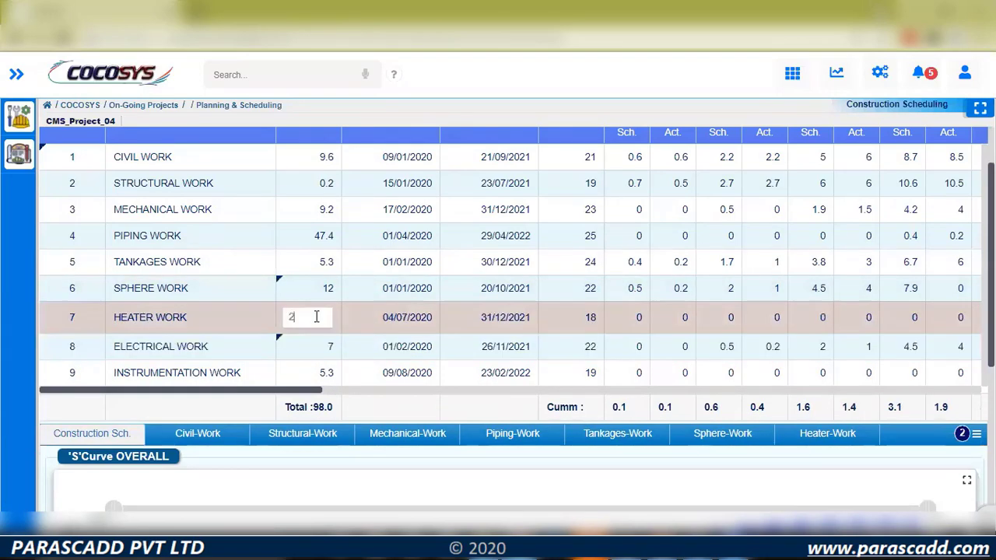
{"action": "key", "text": "BackSpace"}
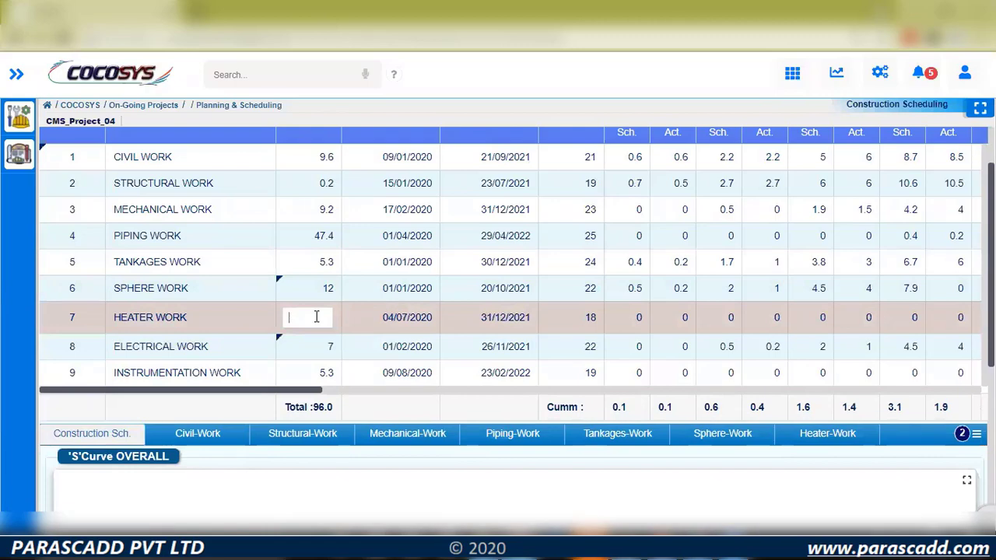
{"action": "type", "text": "4"}
{"action": "left_click", "coordinate": [313, 292]}
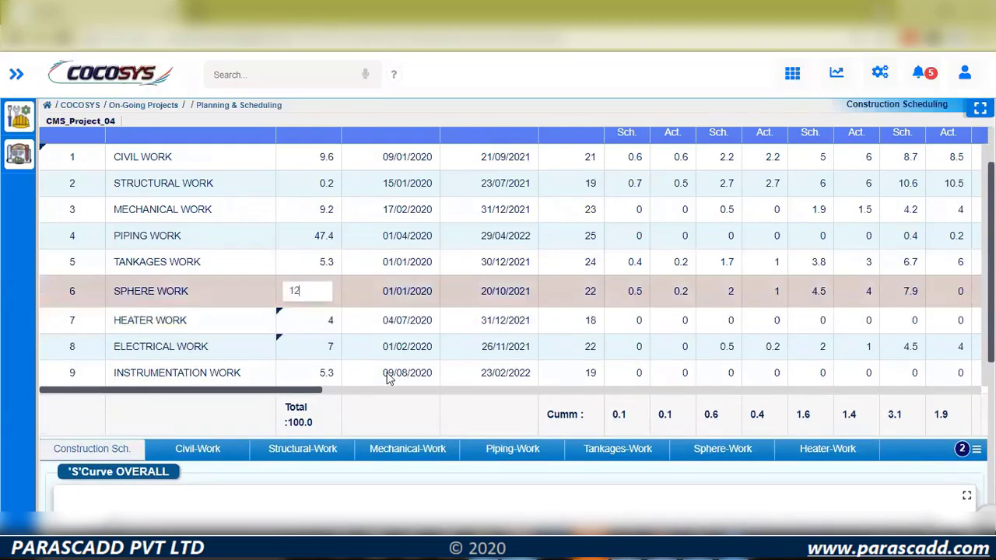
{"action": "scroll", "coordinate": [527, 346], "scroll_direction": "down", "scroll_amount": 2}
{"action": "scroll", "coordinate": [325, 209], "scroll_direction": "up", "scroll_amount": 2}
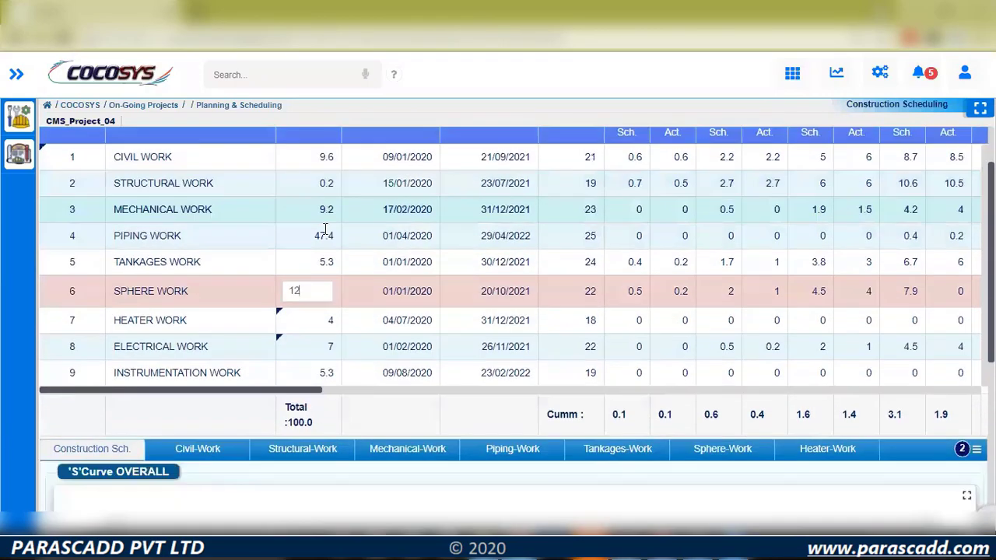
{"action": "scroll", "coordinate": [344, 393], "scroll_direction": "up", "scroll_amount": 1}
{"action": "scroll", "coordinate": [373, 400], "scroll_direction": "right", "scroll_amount": 1}
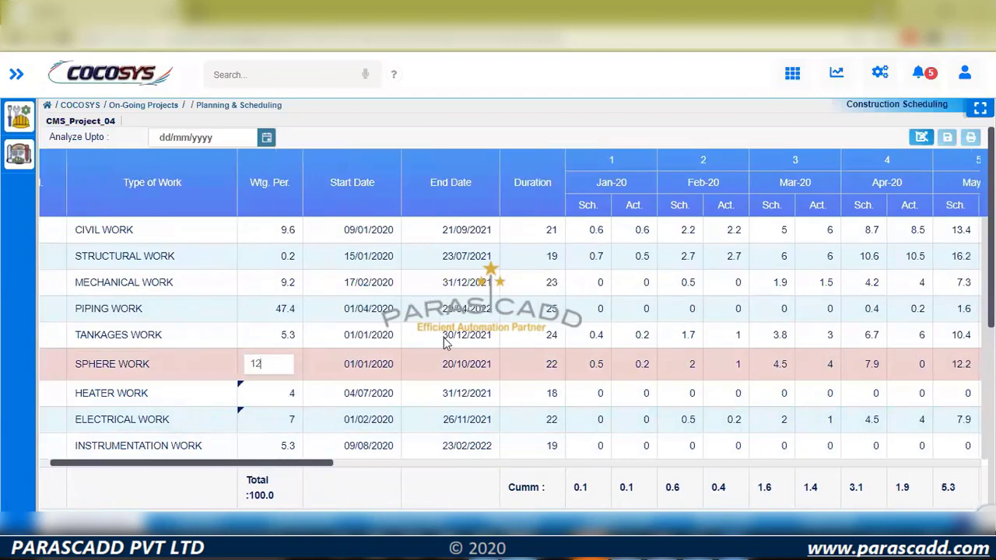
{"action": "scroll", "coordinate": [374, 401], "scroll_direction": "down", "scroll_amount": 5}
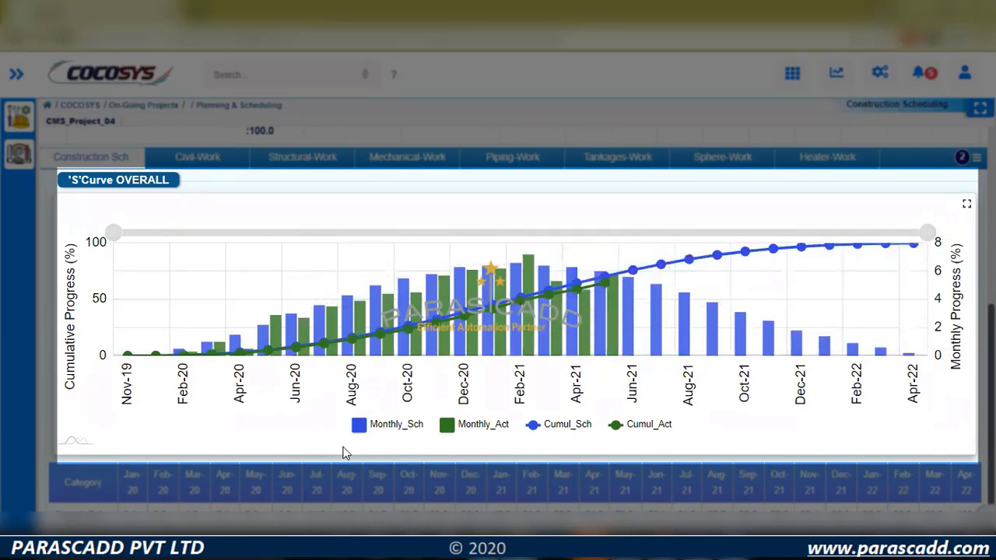
{"action": "left_click", "coordinate": [357, 427]}
{"action": "left_click", "coordinate": [498, 429]}
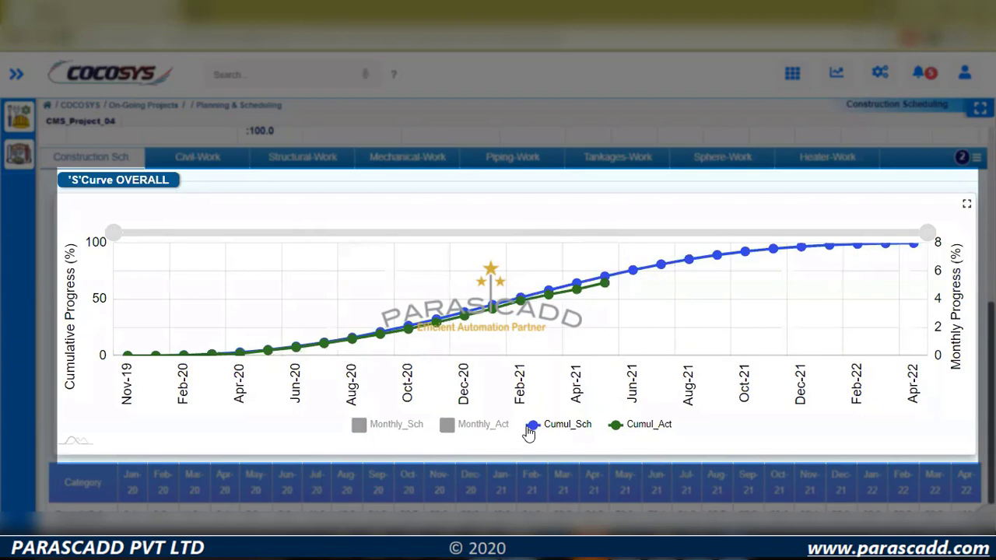
{"action": "left_click", "coordinate": [529, 430]}
{"action": "left_click", "coordinate": [619, 434]}
{"action": "left_click", "coordinate": [618, 429]}
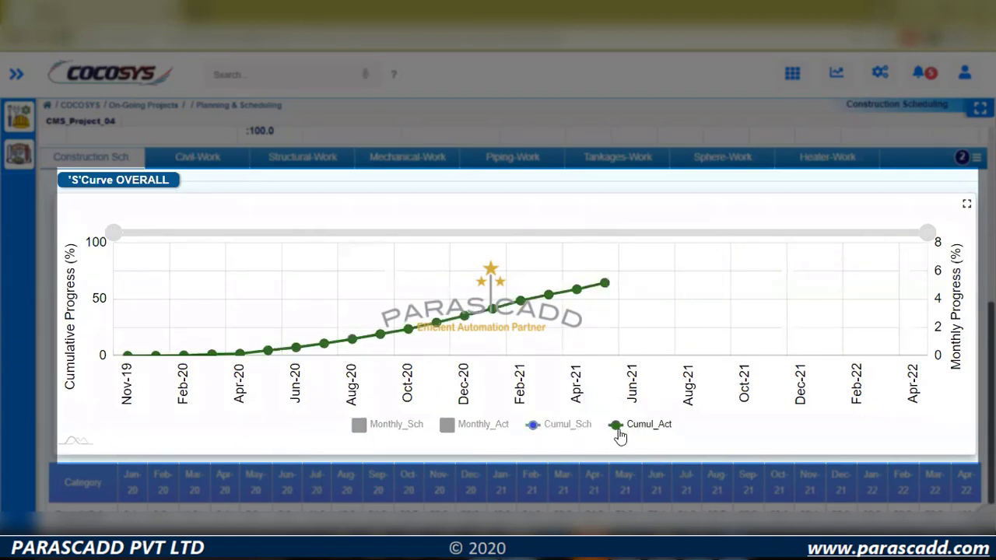
{"action": "left_click", "coordinate": [535, 429]}
{"action": "left_click", "coordinate": [446, 430]}
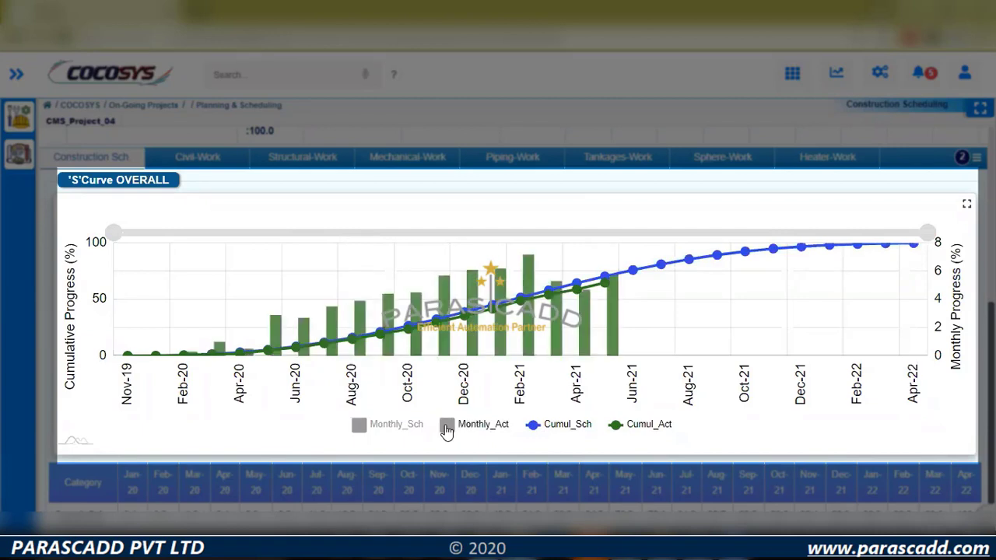
{"action": "left_click", "coordinate": [360, 431]}
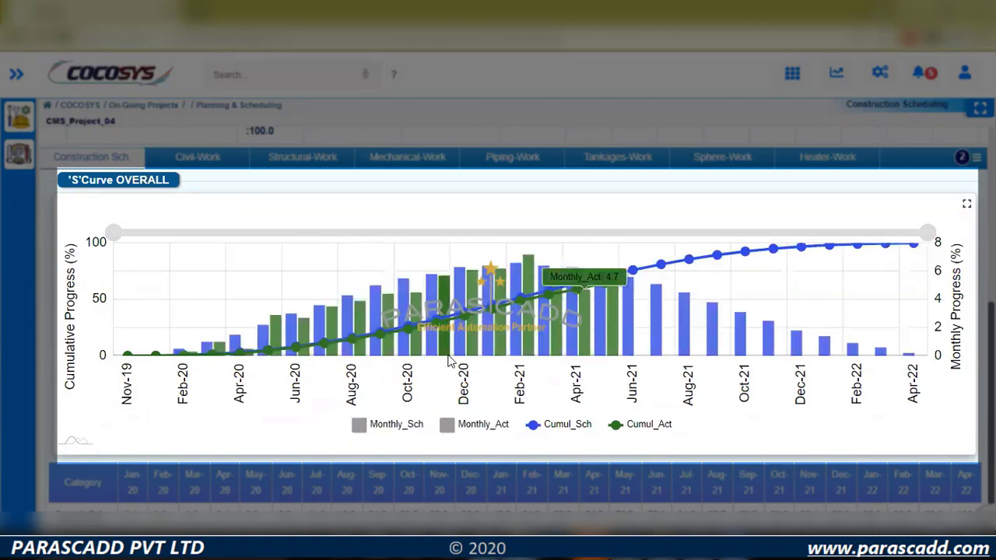
{"action": "scroll", "coordinate": [448, 362], "scroll_direction": "up", "scroll_amount": 5}
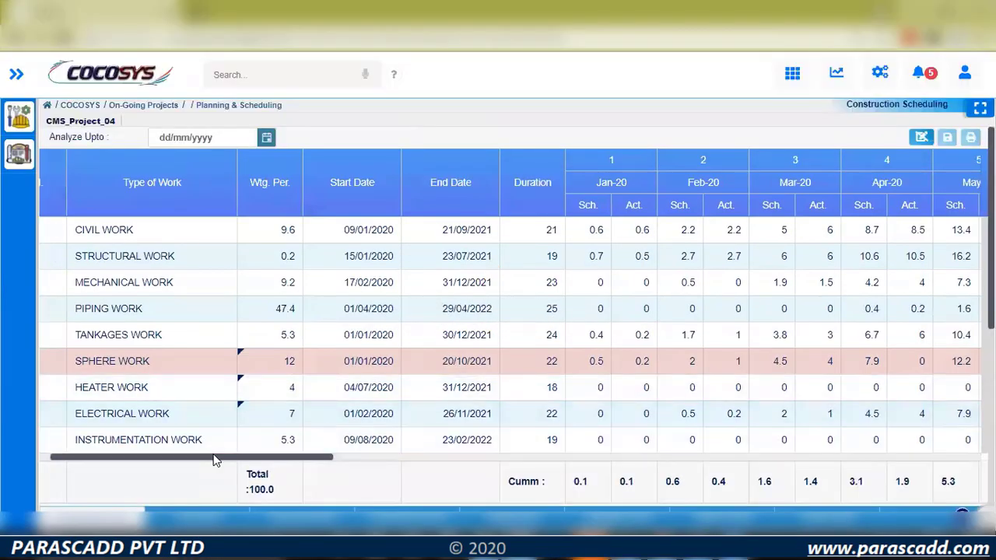
{"action": "left_click_drag", "start_coordinate": [219, 455], "coordinate": [199, 455]}
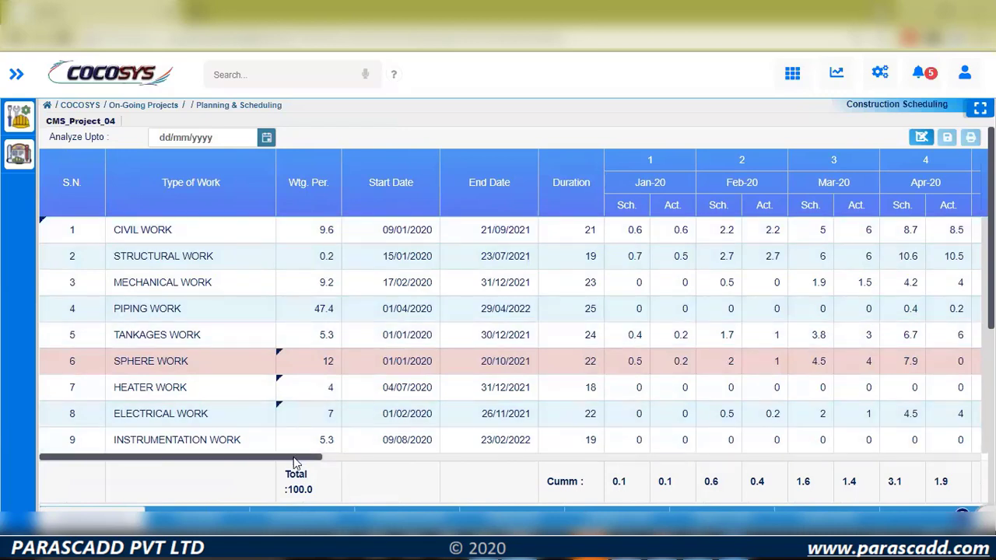
{"action": "left_click_drag", "start_coordinate": [295, 459], "coordinate": [315, 459]}
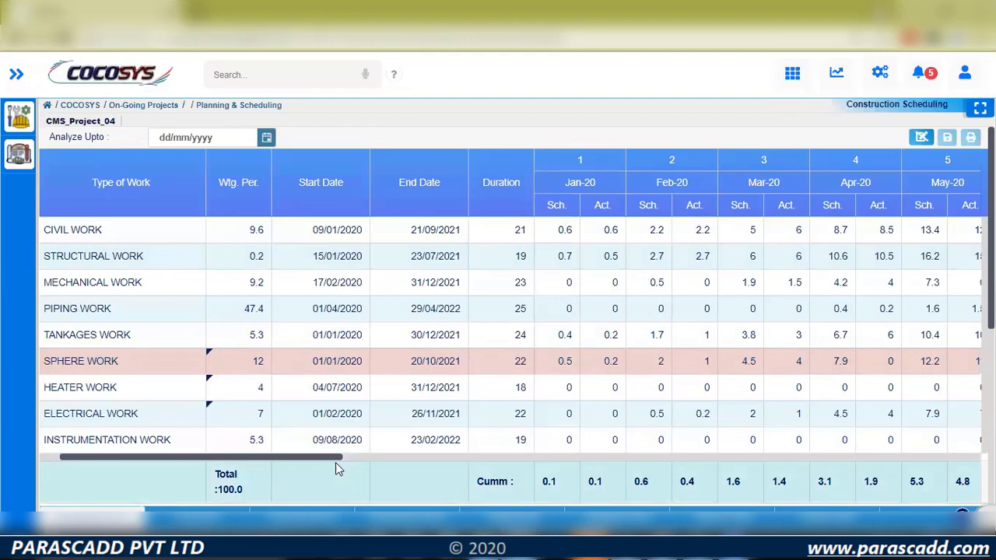
{"action": "left_click_drag", "start_coordinate": [328, 460], "coordinate": [413, 466]}
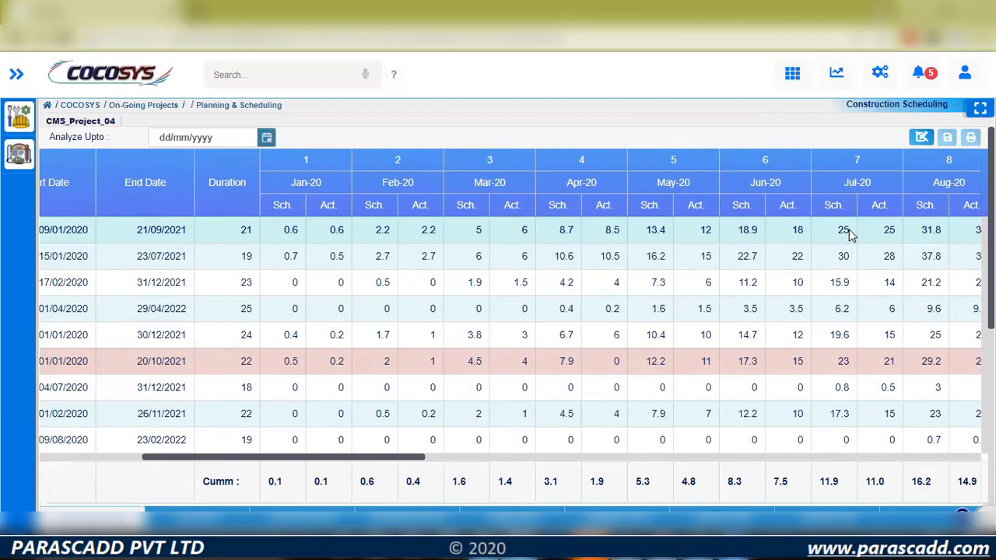
{"action": "left_click_drag", "start_coordinate": [397, 459], "coordinate": [580, 483]}
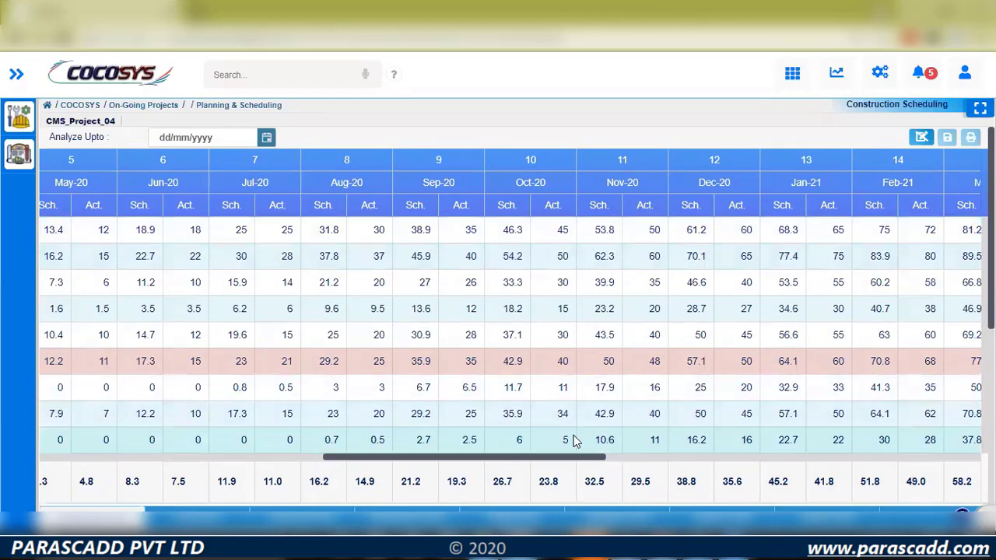
{"action": "left_click_drag", "start_coordinate": [570, 458], "coordinate": [738, 465]}
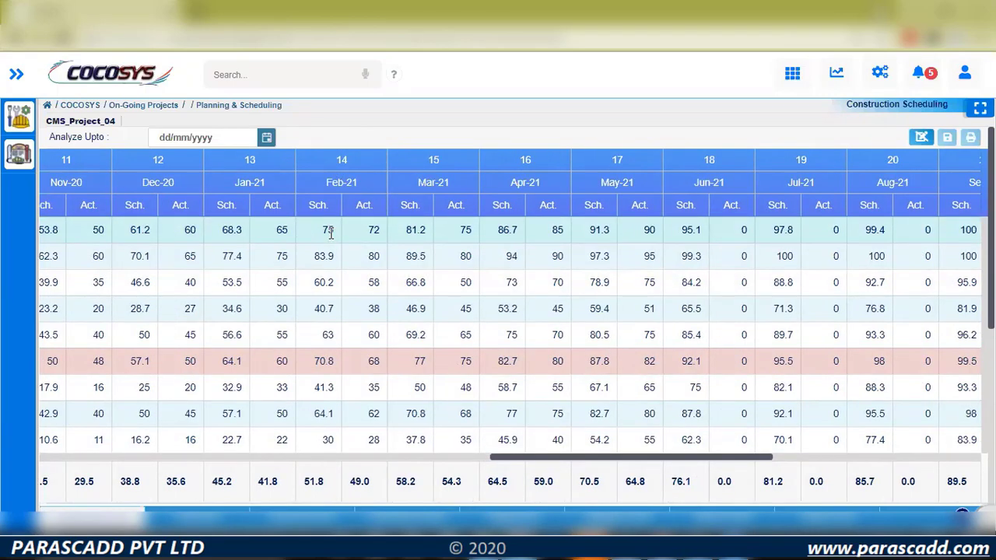
{"action": "left_click_drag", "start_coordinate": [626, 458], "coordinate": [208, 460]}
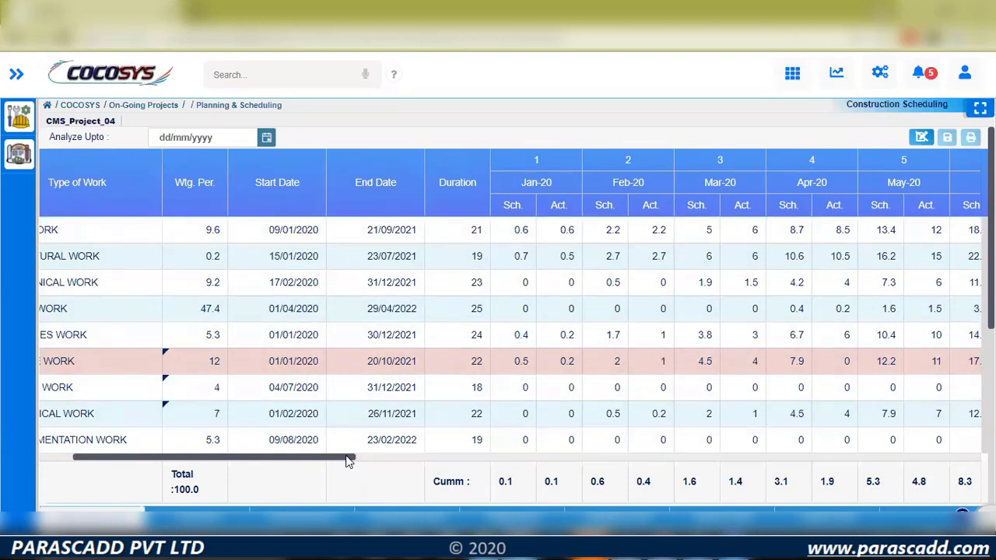
{"action": "left_click_drag", "start_coordinate": [348, 461], "coordinate": [715, 481]}
{"action": "scroll", "coordinate": [715, 480], "scroll_direction": "right", "scroll_amount": 10}
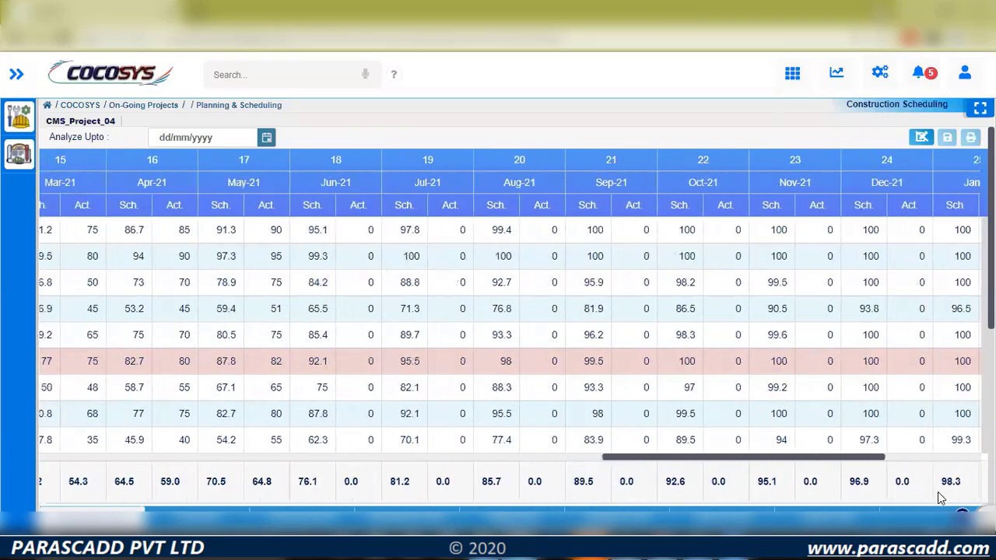
{"action": "scroll", "coordinate": [486, 498], "scroll_direction": "left", "scroll_amount": 15}
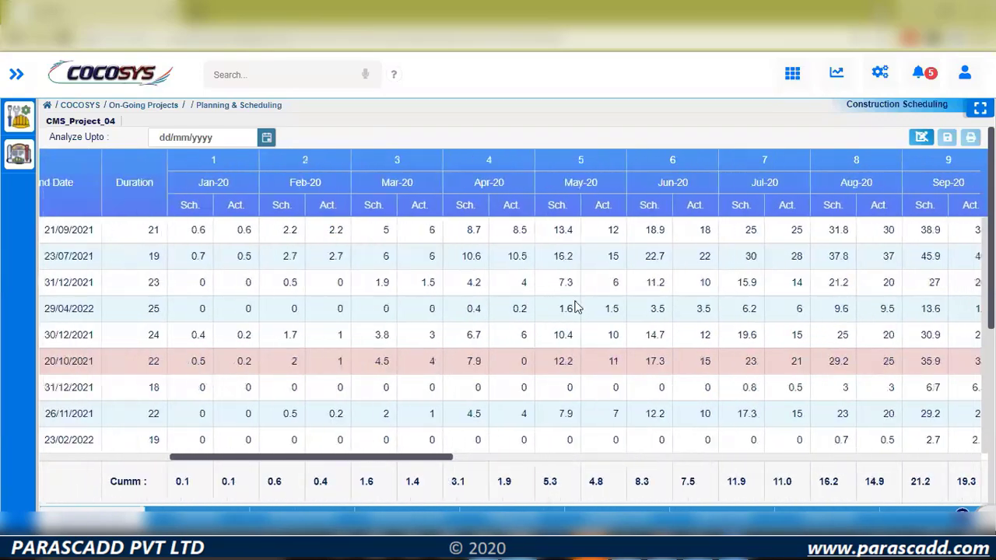
{"action": "left_click", "coordinate": [506, 234]}
{"action": "key", "text": "Down"}
{"action": "left_click", "coordinate": [614, 235]}
{"action": "left_click", "coordinate": [510, 263]}
{"action": "scroll", "coordinate": [504, 311], "scroll_direction": "down", "scroll_amount": 3}
{"action": "scroll", "coordinate": [512, 317], "scroll_direction": "up", "scroll_amount": 3}
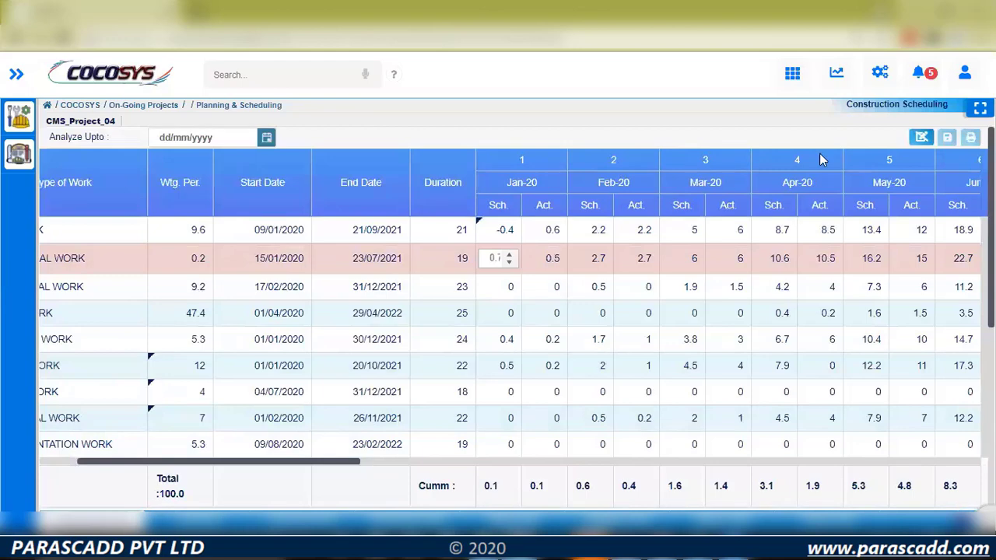
{"action": "left_click", "coordinate": [919, 137]}
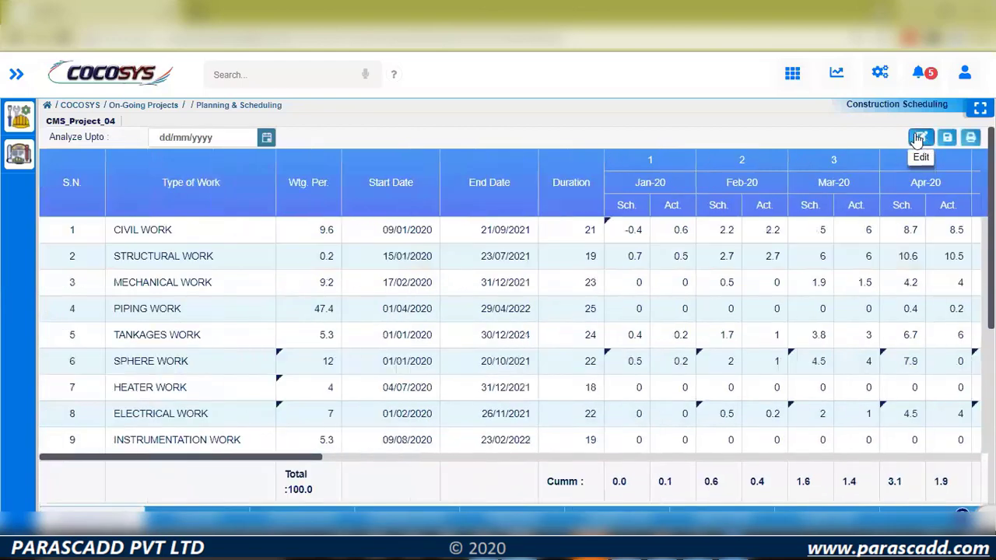
{"action": "left_click", "coordinate": [663, 226]}
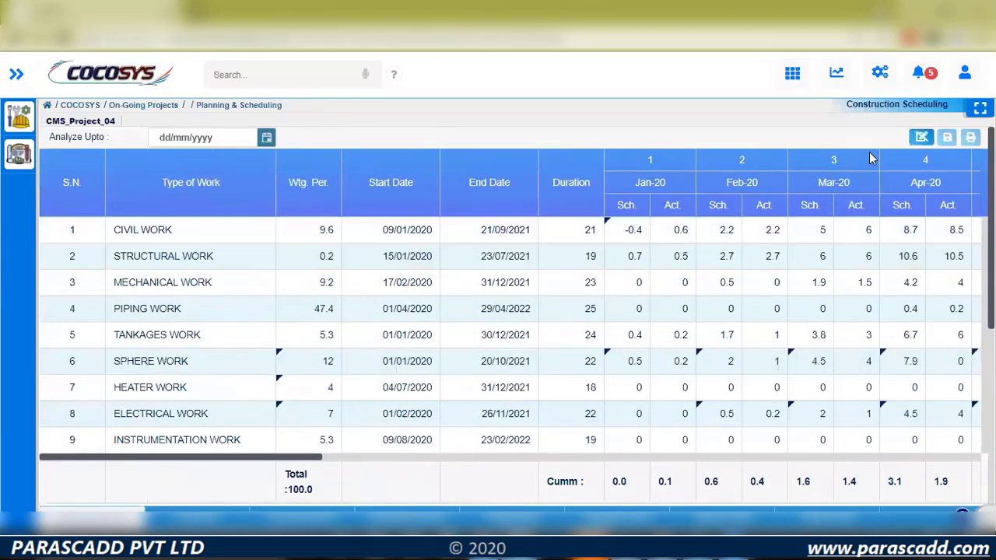
{"action": "left_click", "coordinate": [921, 140]}
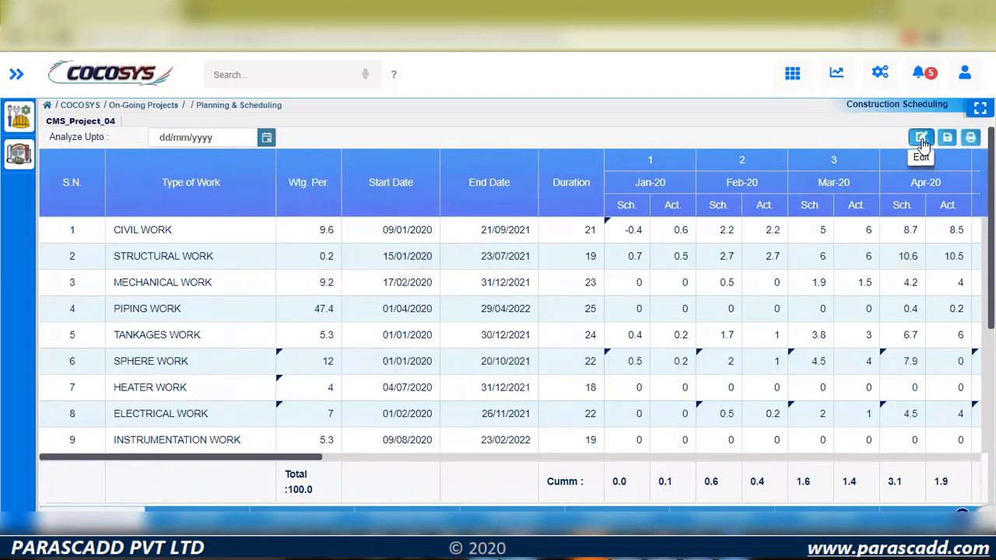
{"action": "left_click", "coordinate": [631, 228]}
{"action": "double_click", "coordinate": [628, 230]}
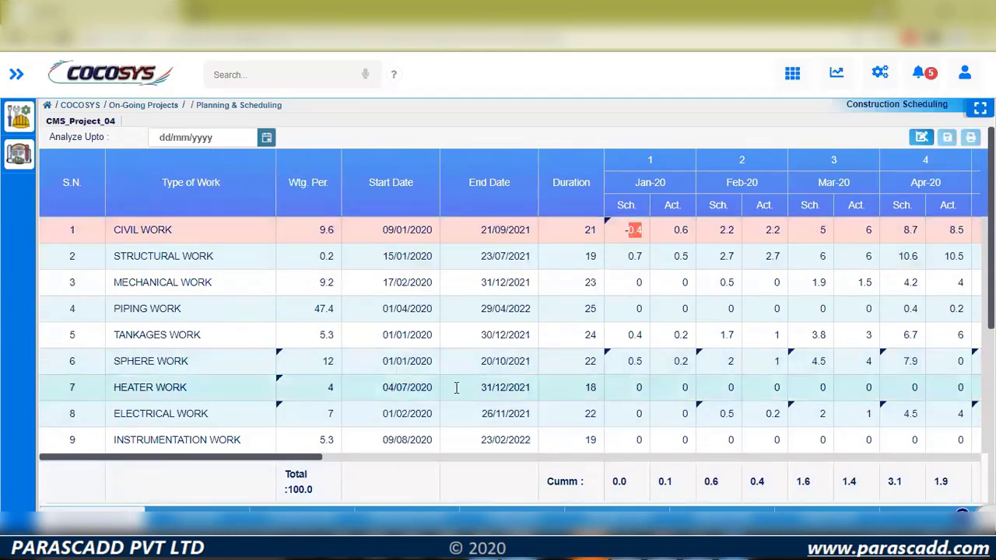
{"action": "left_click_drag", "start_coordinate": [300, 460], "coordinate": [368, 464]}
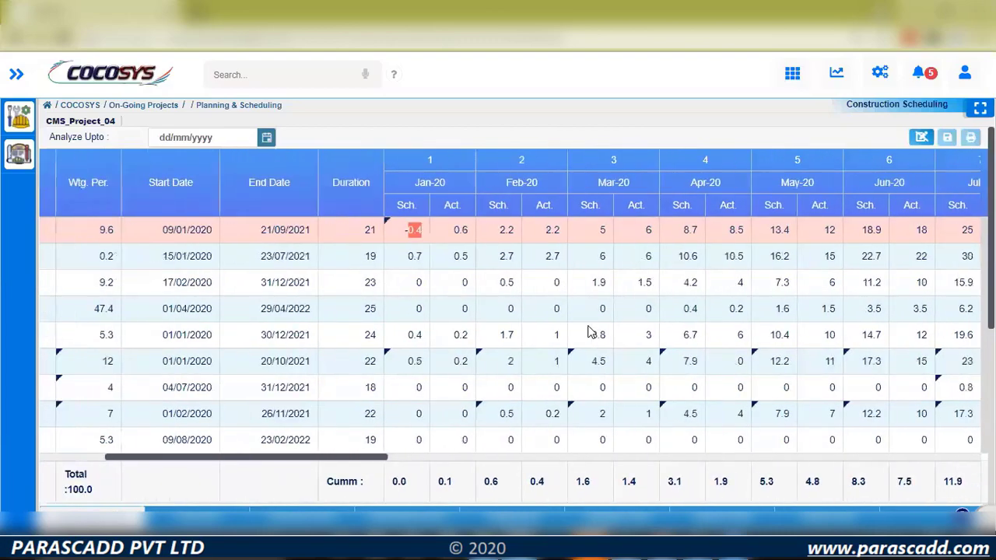
{"action": "scroll", "coordinate": [576, 331], "scroll_direction": "down", "scroll_amount": 4}
{"action": "scroll", "coordinate": [564, 335], "scroll_direction": "down", "scroll_amount": 2}
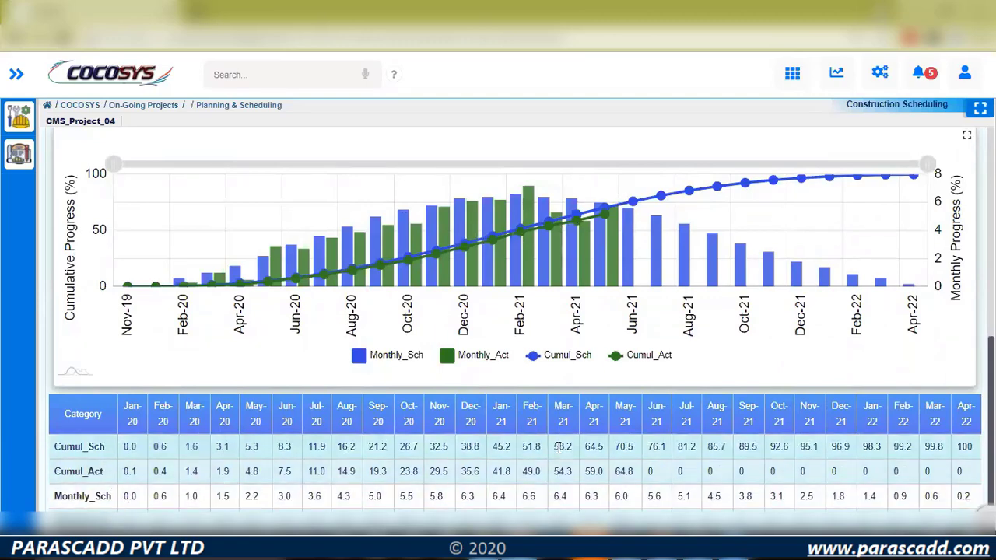
{"action": "scroll", "coordinate": [559, 446], "scroll_direction": "up", "scroll_amount": 5}
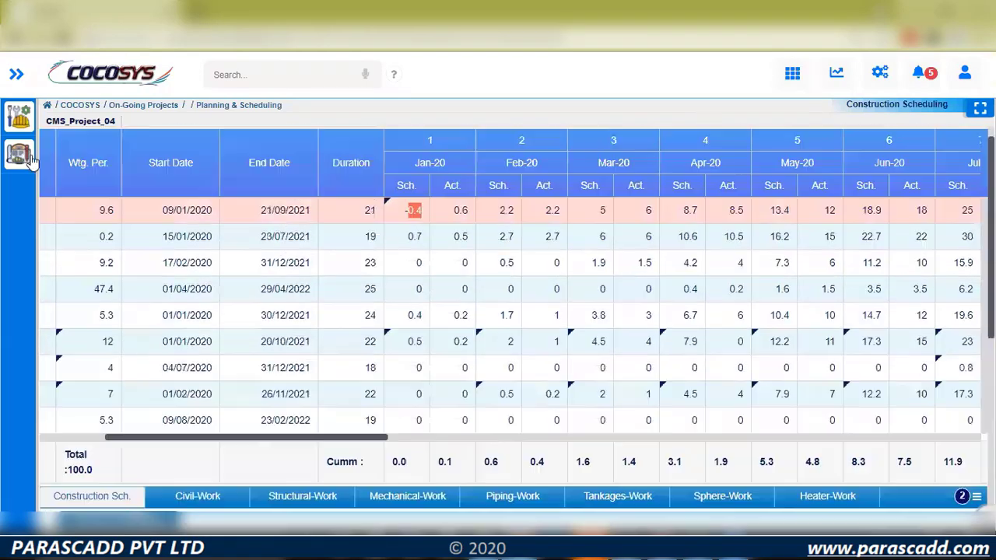
Step: Open Contractor Scheduling for CMS_Project_04 and filter the Activities to CIVIL WORK
{"action": "left_click", "coordinate": [21, 158]}
{"action": "left_click", "coordinate": [109, 154]}
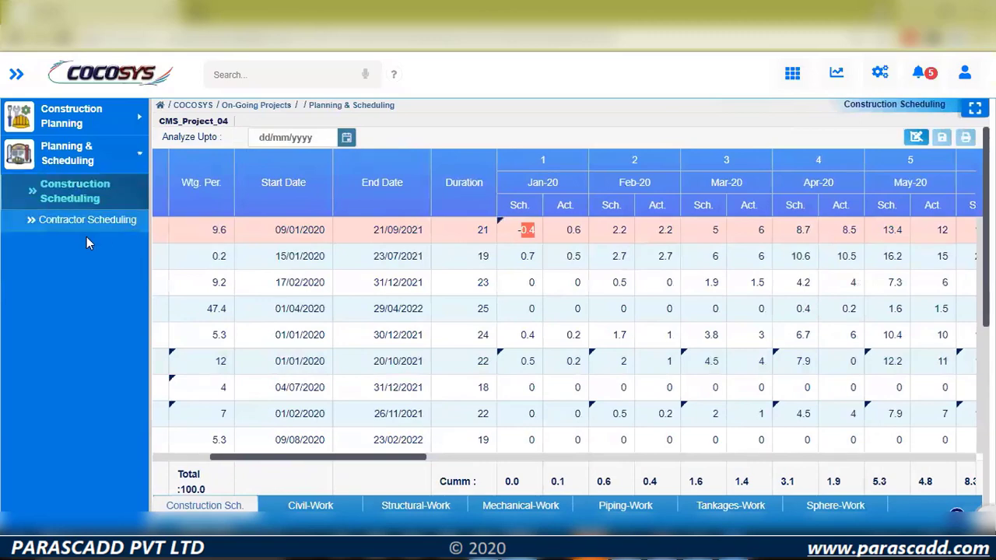
{"action": "left_click", "coordinate": [68, 224]}
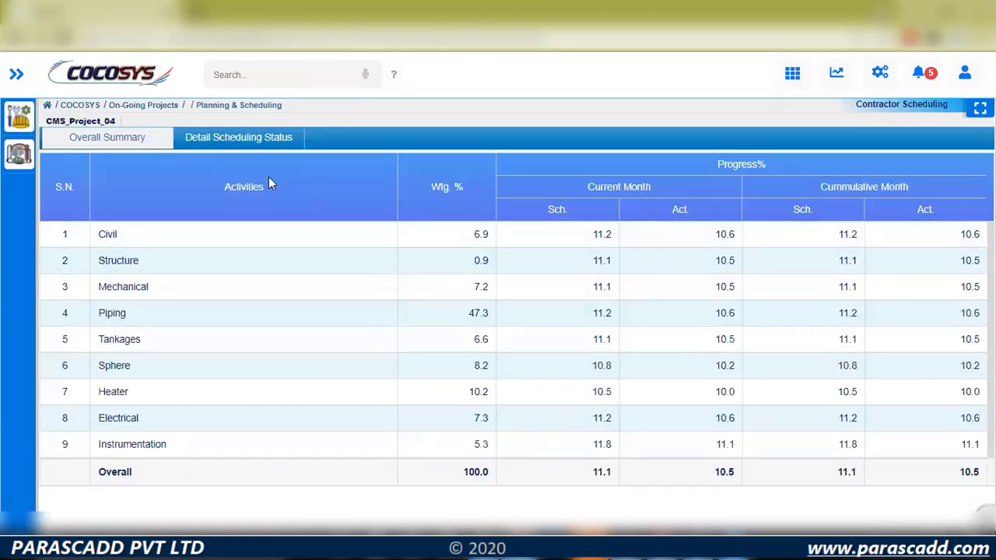
{"action": "left_click", "coordinate": [204, 144]}
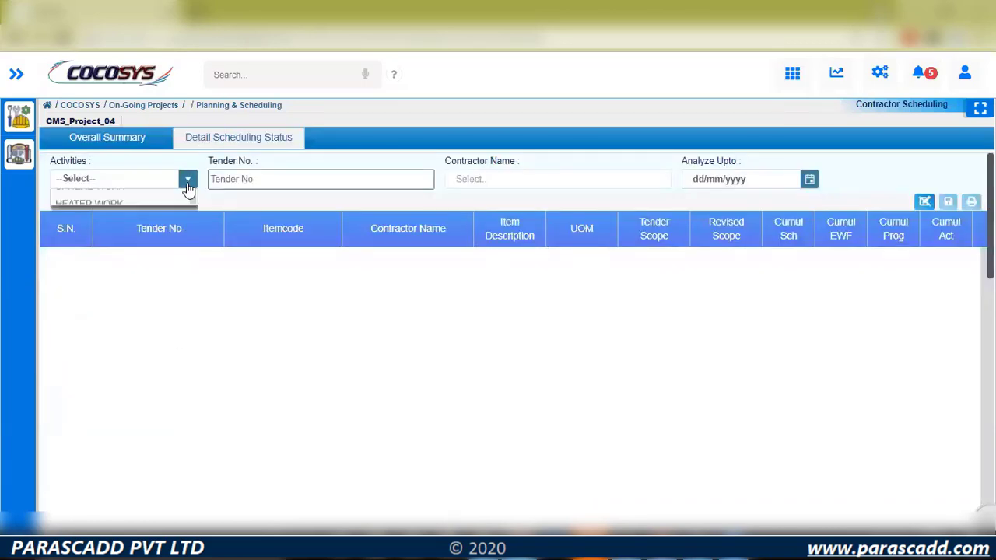
{"action": "left_click", "coordinate": [188, 180]}
{"action": "left_click", "coordinate": [76, 217]}
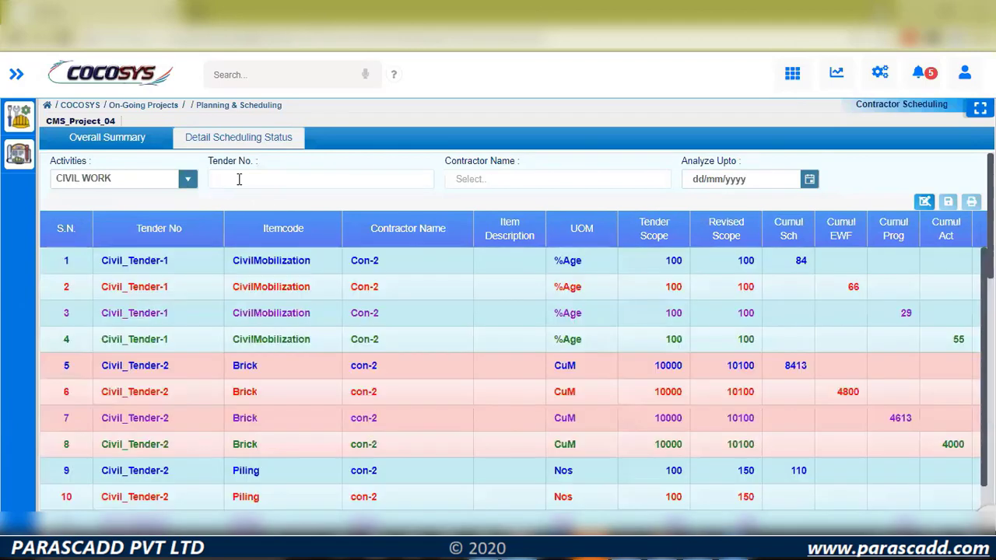
Step: Limit the grid to tender Civil_Tender-1 and scroll down to its S-curve chart
{"action": "left_click", "coordinate": [238, 178]}
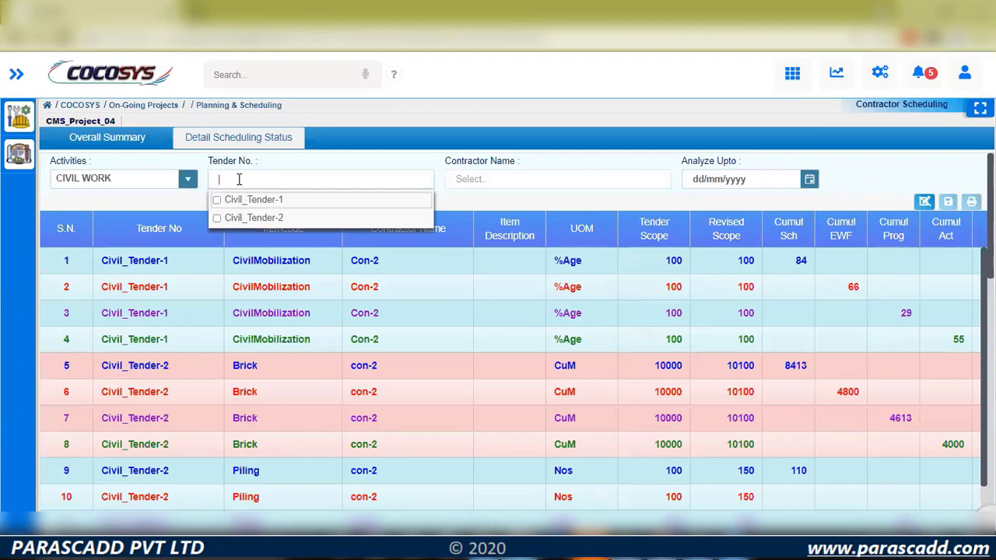
{"action": "left_click", "coordinate": [105, 196]}
{"action": "scroll", "coordinate": [510, 318], "scroll_direction": "down", "scroll_amount": 3}
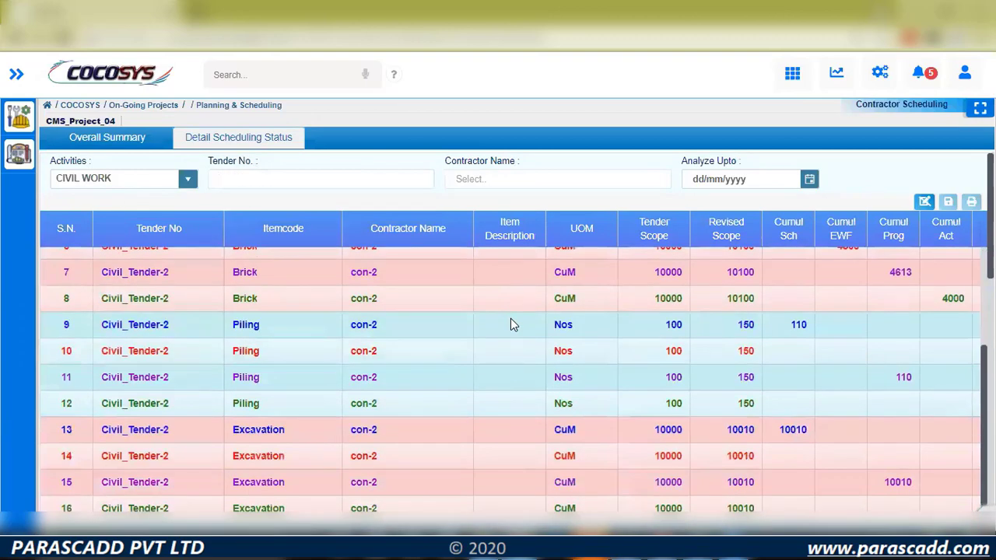
{"action": "scroll", "coordinate": [510, 318], "scroll_direction": "down", "scroll_amount": 3}
{"action": "scroll", "coordinate": [544, 362], "scroll_direction": "down", "scroll_amount": 4}
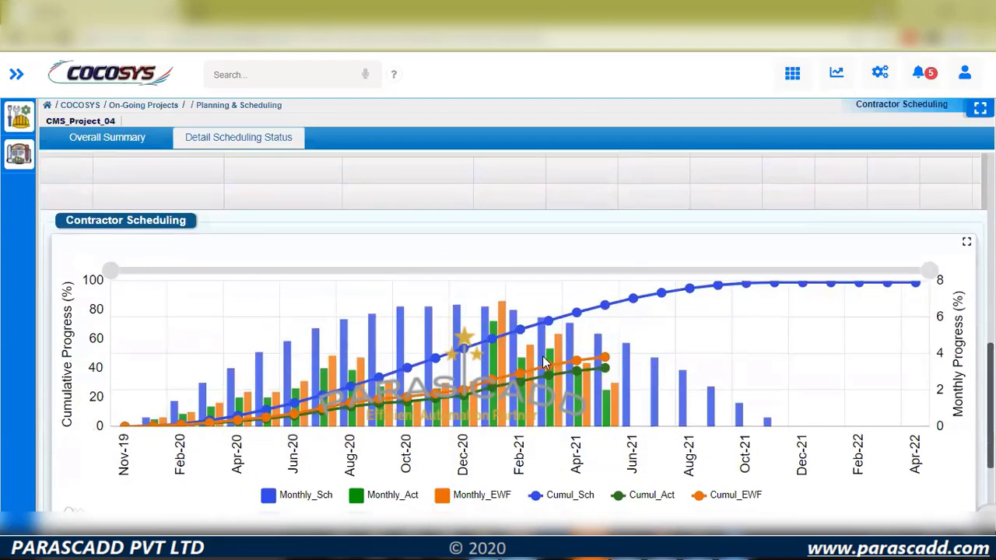
{"action": "scroll", "coordinate": [485, 299], "scroll_direction": "up", "scroll_amount": 6}
{"action": "scroll", "coordinate": [485, 298], "scroll_direction": "up", "scroll_amount": 5}
{"action": "left_click", "coordinate": [308, 178]}
{"action": "left_click", "coordinate": [263, 201]}
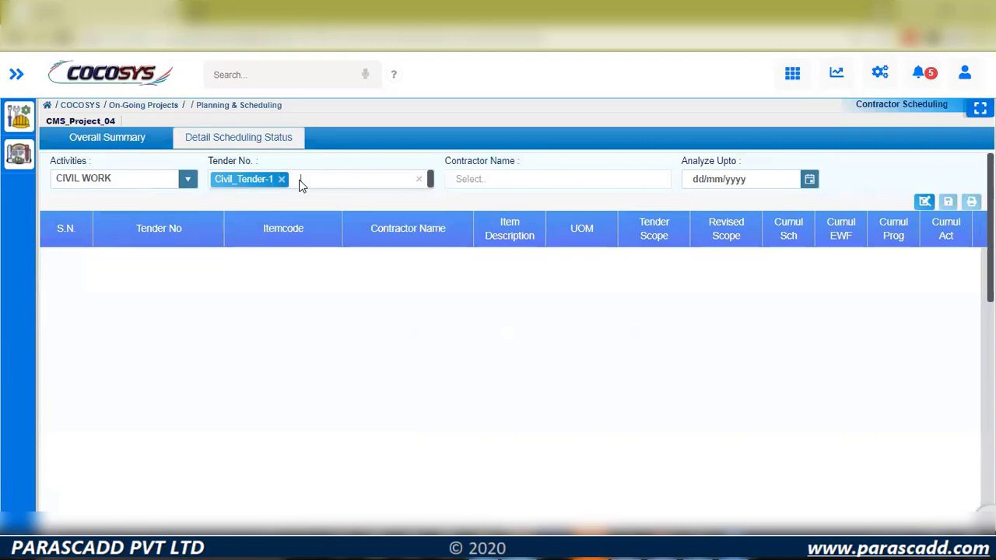
{"action": "scroll", "coordinate": [465, 360], "scroll_direction": "down", "scroll_amount": 5}
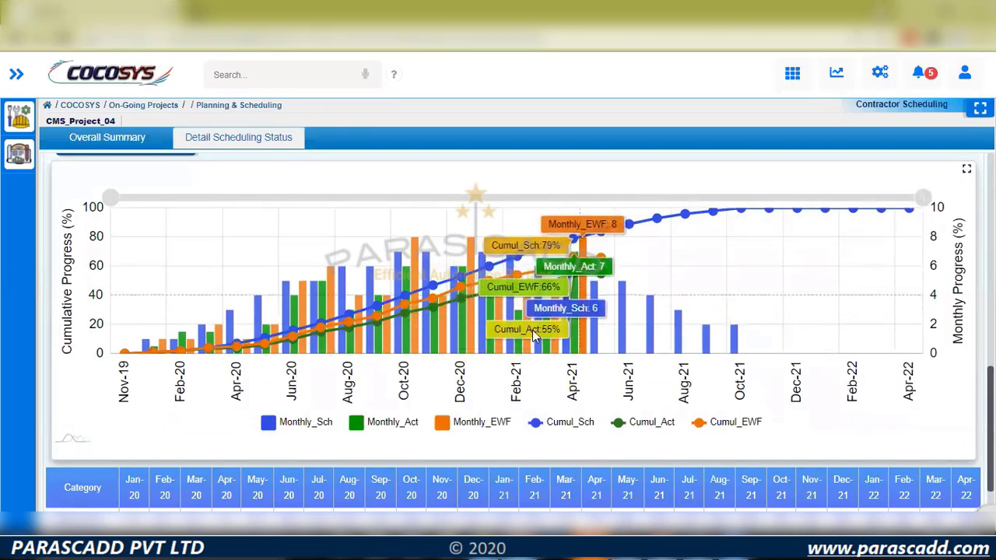
Step: Switch to full screen with F11, hiding and then restoring the monthly scheduled and actual bars
{"action": "left_click", "coordinate": [273, 426]}
{"action": "left_click", "coordinate": [357, 424]}
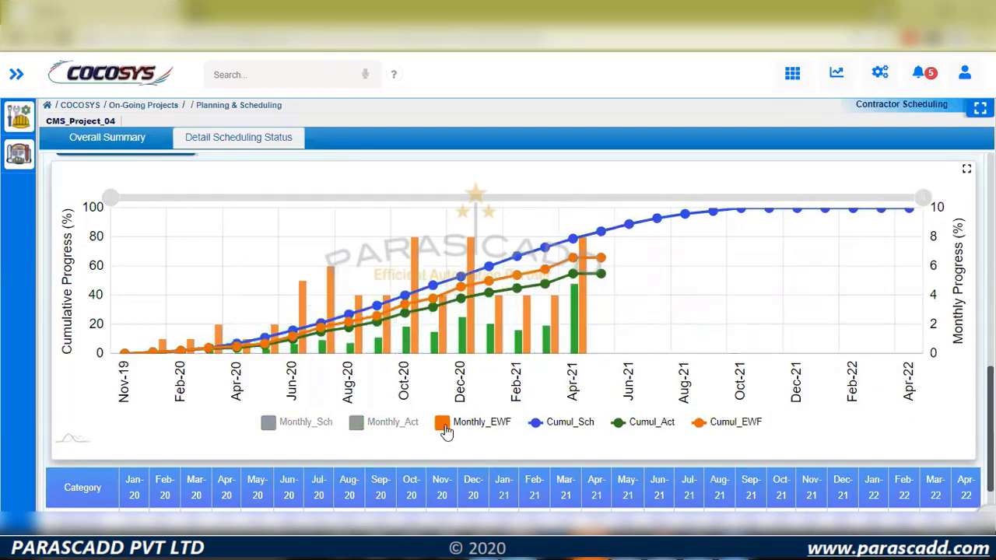
{"action": "key", "text": "F11"}
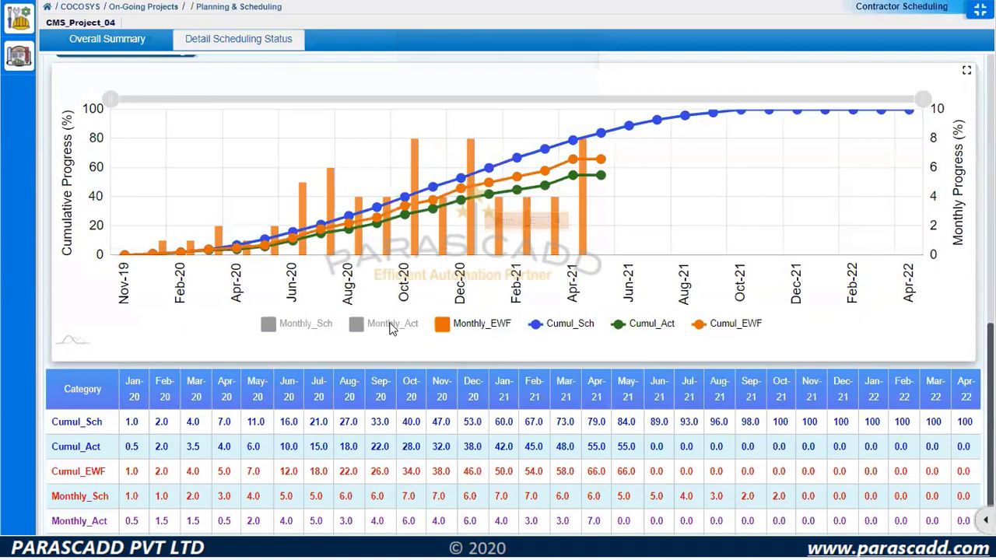
{"action": "mouse_move", "coordinate": [488, 196]}
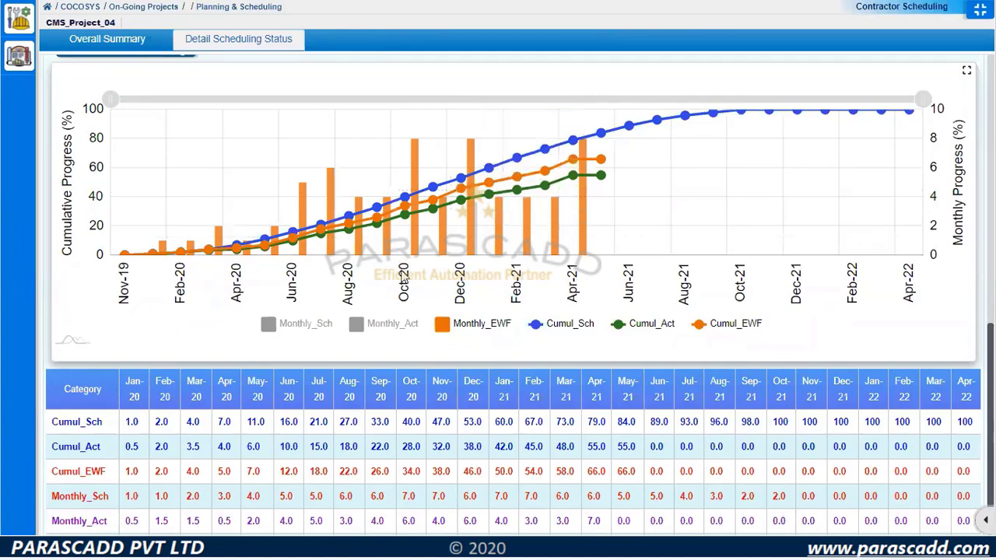
{"action": "left_click", "coordinate": [364, 324]}
{"action": "left_click", "coordinate": [269, 325]}
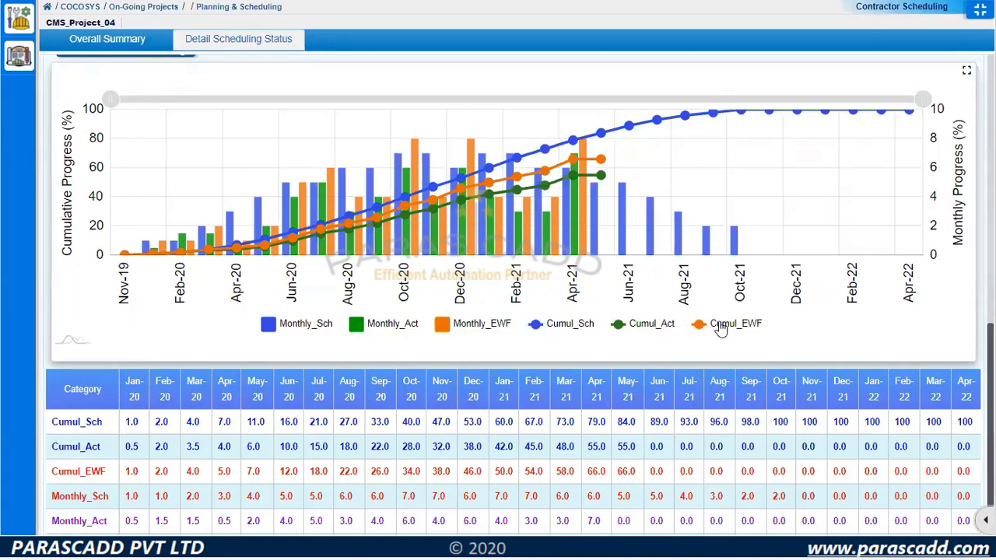
Step: Hide all six chart series, then restore all except the Monthly_EWF bars
{"action": "left_click", "coordinate": [267, 325]}
{"action": "left_click", "coordinate": [365, 325]}
{"action": "left_click", "coordinate": [476, 325]}
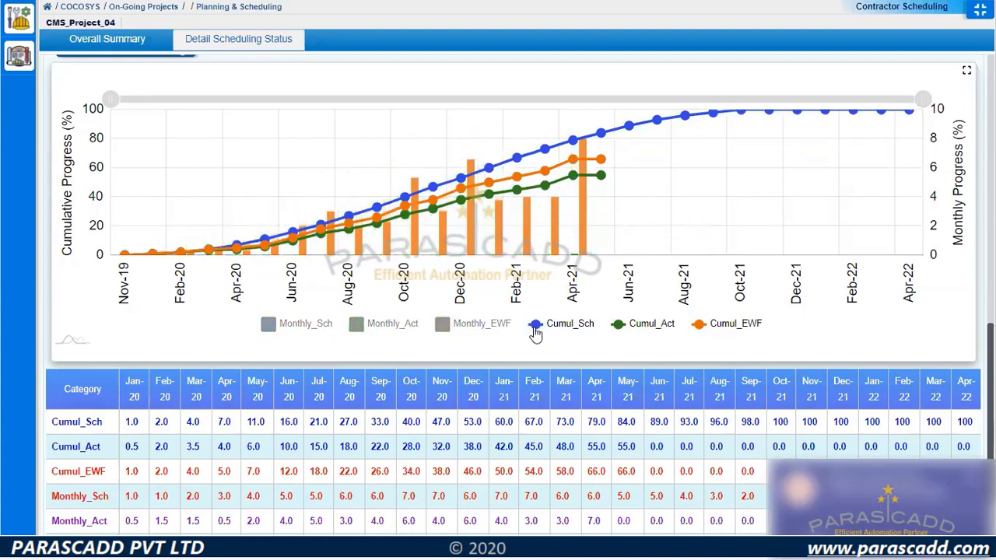
{"action": "left_click", "coordinate": [572, 325]}
{"action": "left_click", "coordinate": [620, 325]}
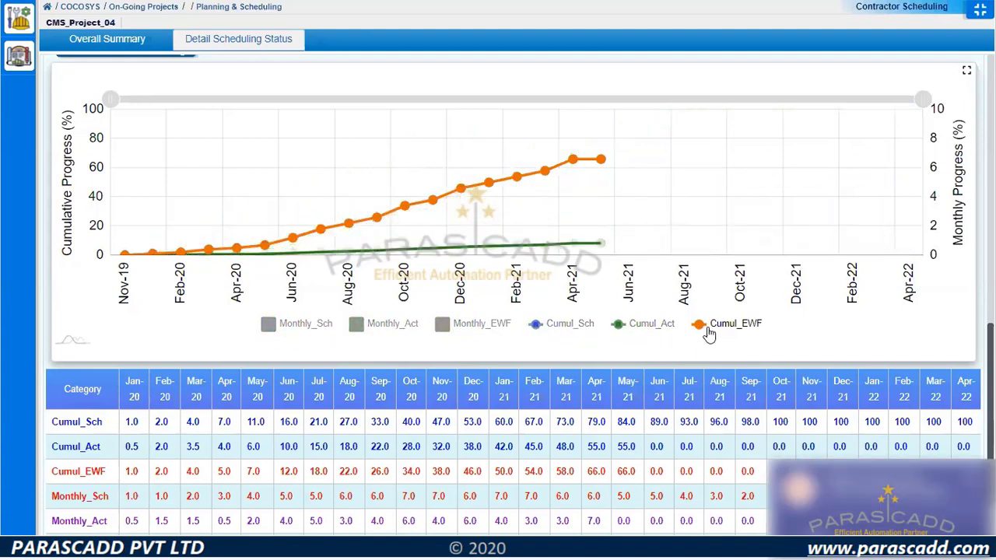
{"action": "left_click", "coordinate": [704, 327]}
{"action": "left_click", "coordinate": [706, 327]}
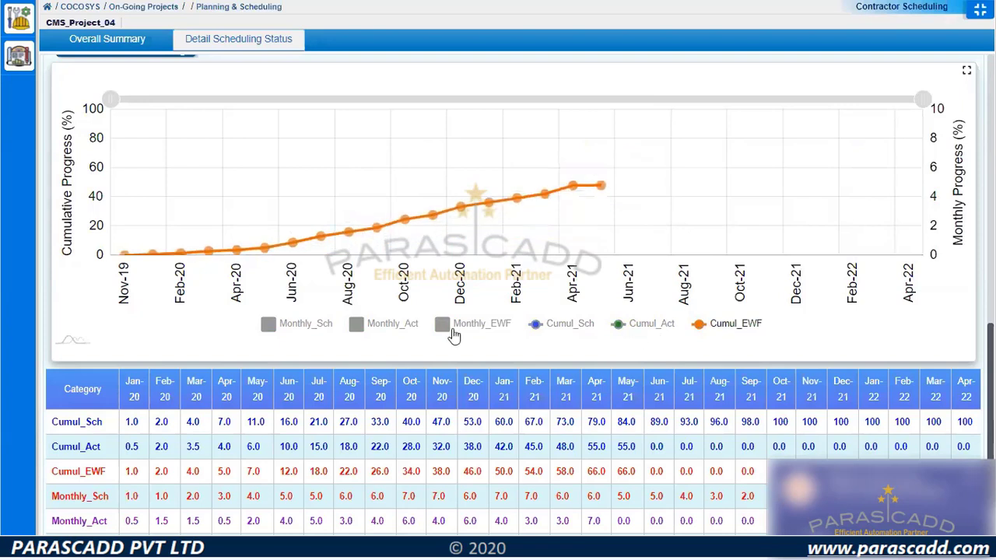
{"action": "left_click", "coordinate": [363, 325]}
{"action": "left_click", "coordinate": [280, 327]}
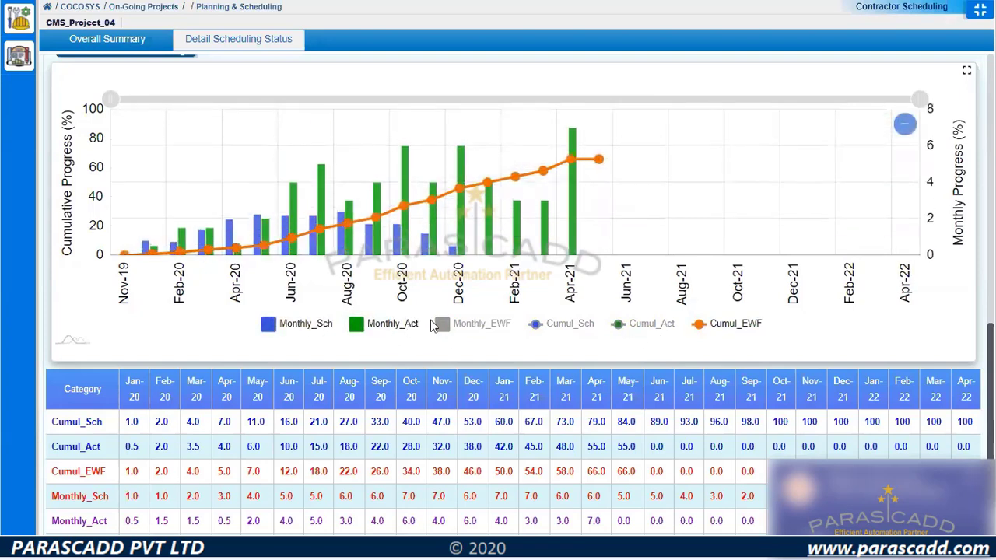
{"action": "left_click", "coordinate": [570, 325]}
{"action": "left_click", "coordinate": [619, 326]}
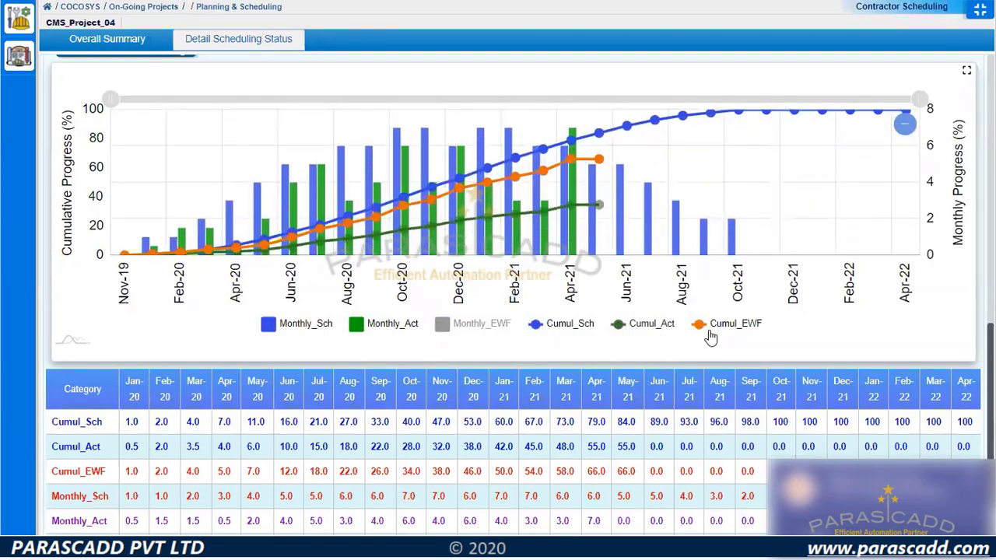
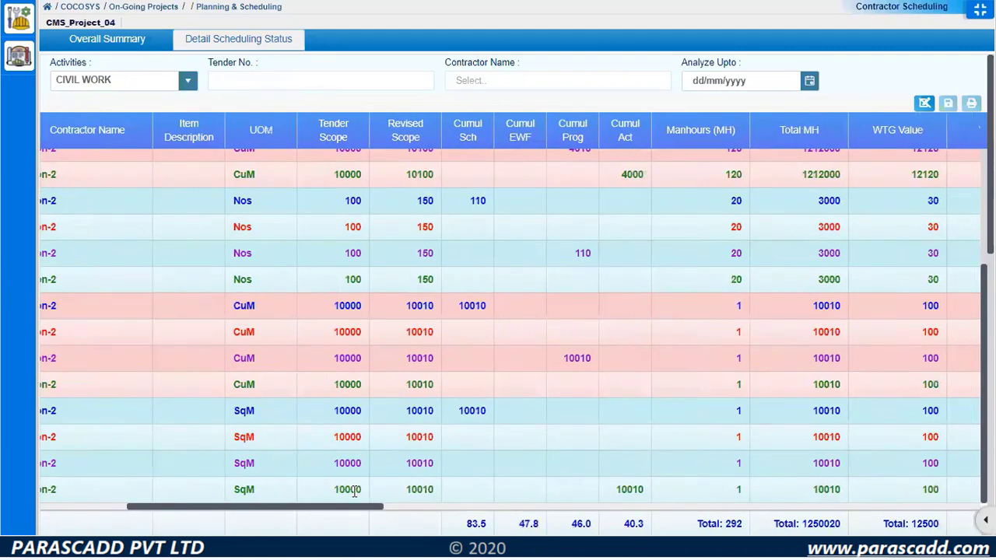
Step: Scroll the CIVIL WORK table to the SCH Start/Finish dates and Jan-20 to Apr-20 monthly columns
{"action": "scroll", "coordinate": [354, 490], "scroll_direction": "right", "scroll_amount": 3}
{"action": "scroll", "coordinate": [354, 490], "scroll_direction": "right", "scroll_amount": 3}
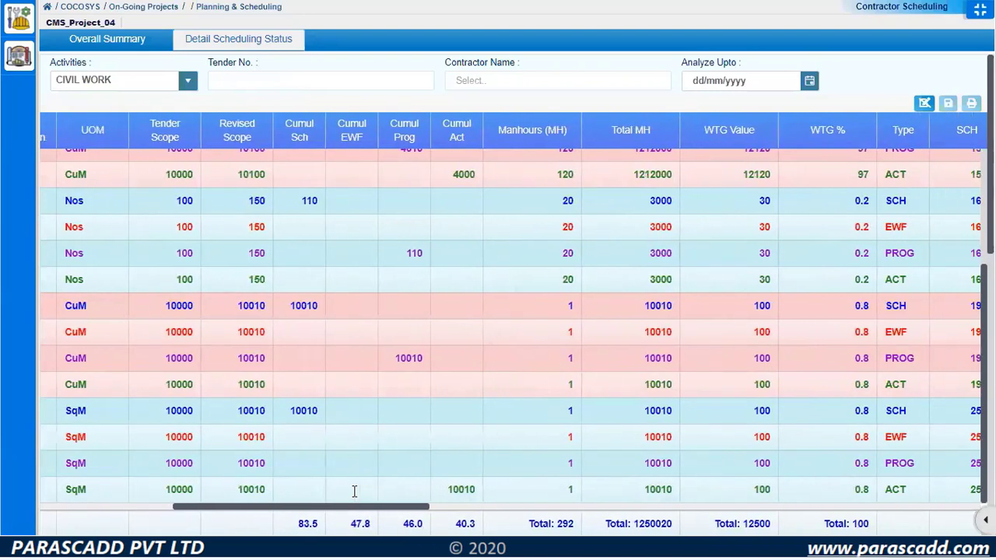
{"action": "scroll", "coordinate": [354, 490], "scroll_direction": "right", "scroll_amount": 5}
{"action": "scroll", "coordinate": [354, 490], "scroll_direction": "right", "scroll_amount": 2}
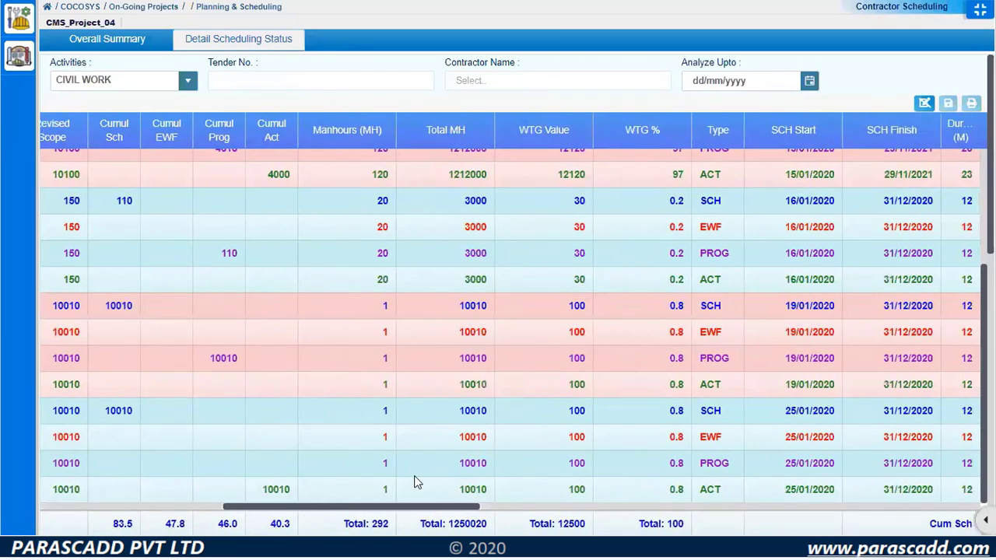
{"action": "scroll", "coordinate": [393, 488], "scroll_direction": "right", "scroll_amount": 8}
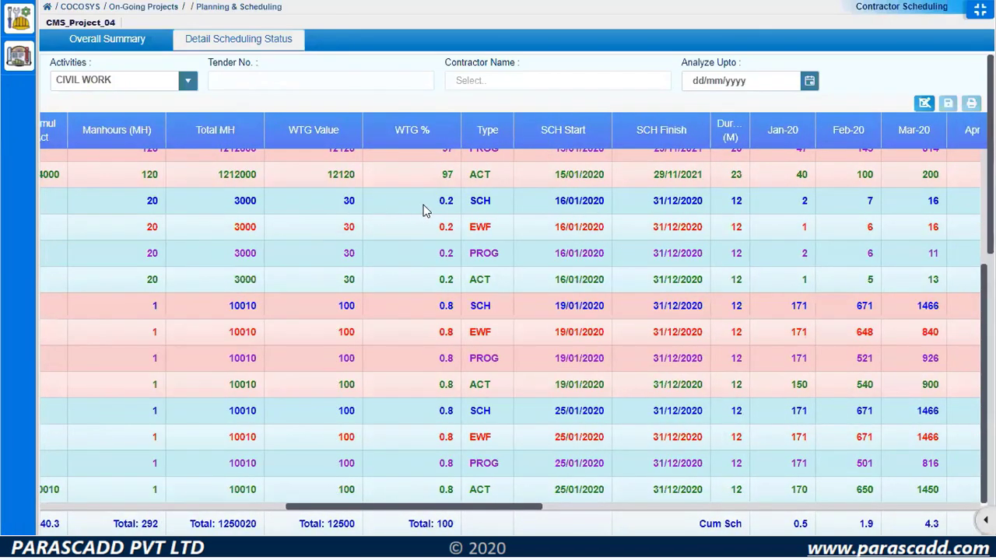
{"action": "scroll", "coordinate": [477, 224], "scroll_direction": "up", "scroll_amount": 1}
{"action": "scroll", "coordinate": [477, 224], "scroll_direction": "up", "scroll_amount": 2}
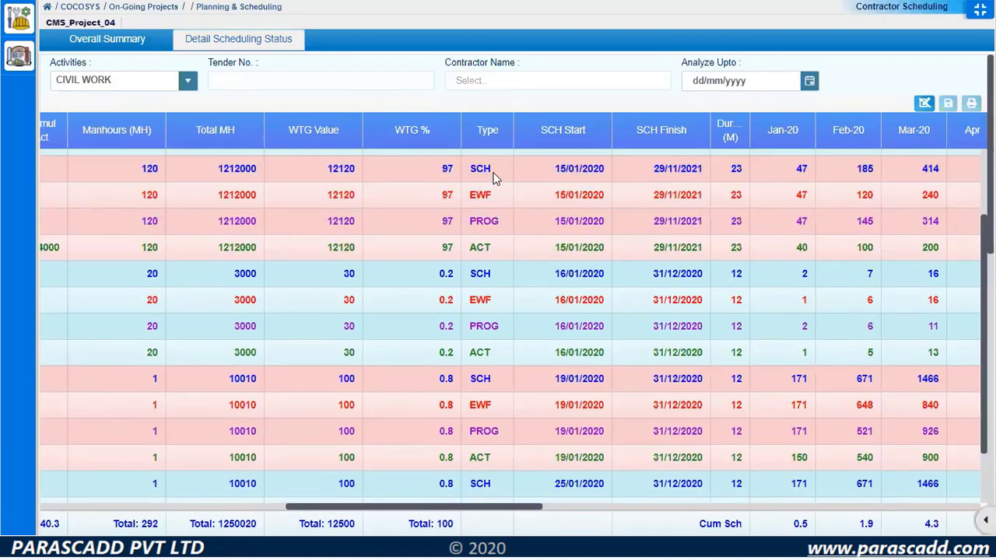
{"action": "scroll", "coordinate": [383, 501], "scroll_direction": "right", "scroll_amount": 3}
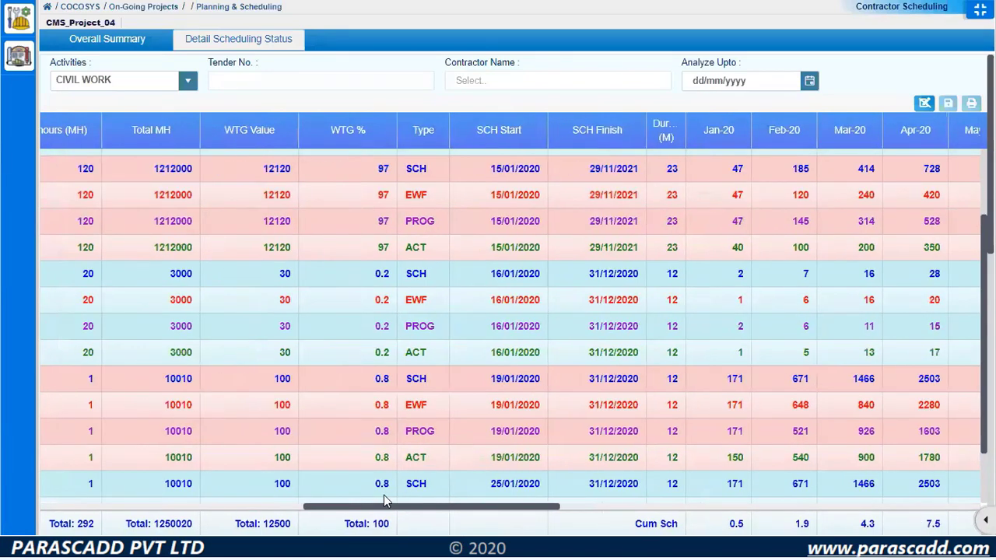
{"action": "scroll", "coordinate": [383, 501], "scroll_direction": "left", "scroll_amount": 2}
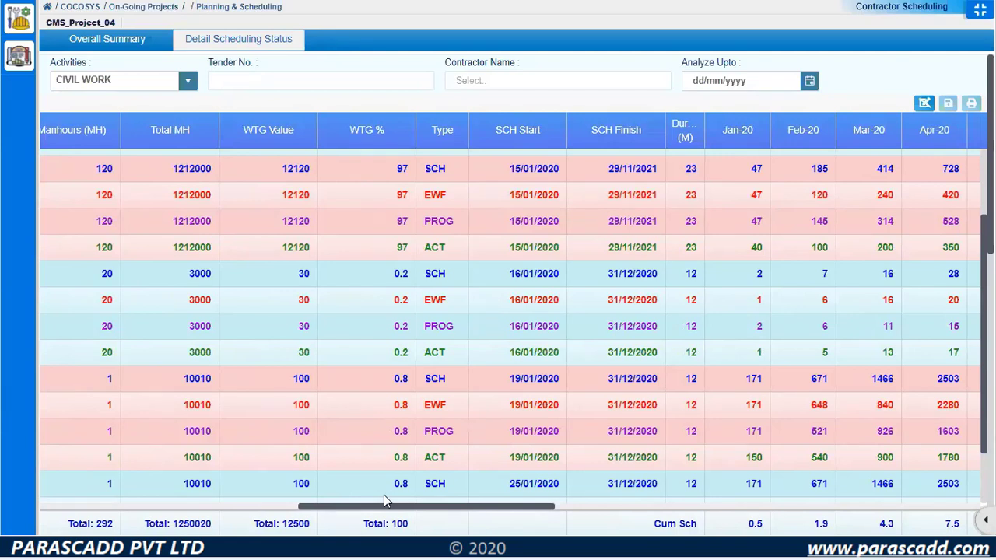
{"action": "scroll", "coordinate": [384, 501], "scroll_direction": "right", "scroll_amount": 1}
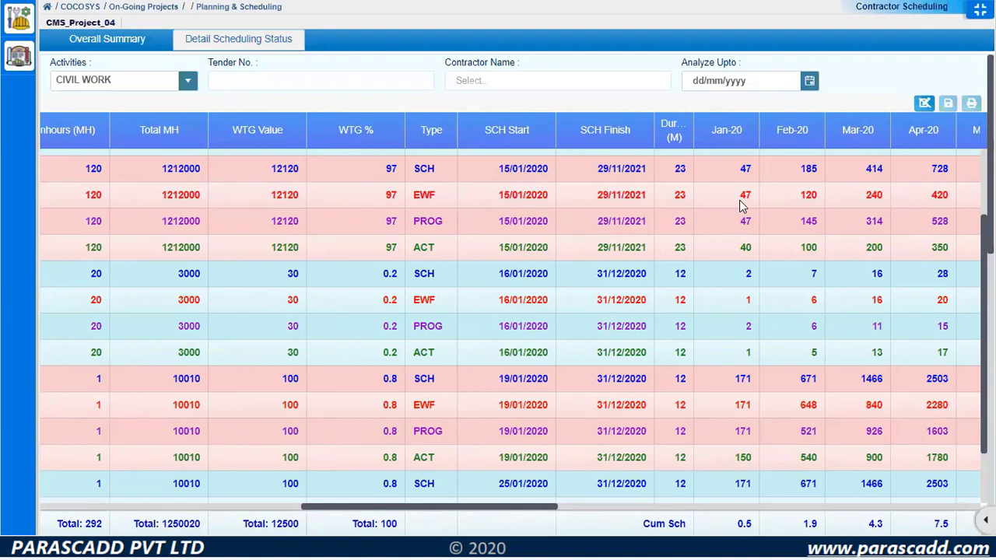
Step: Open the 1212000-MH item's Jan-20 actual value of 40 for editing, then scroll down to the chart
{"action": "left_click", "coordinate": [740, 246]}
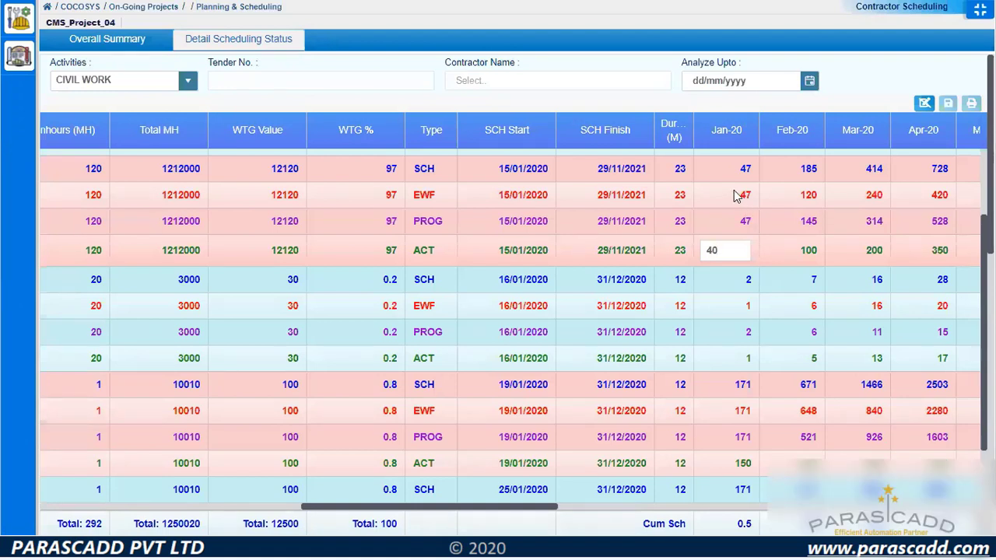
{"action": "scroll", "coordinate": [652, 345], "scroll_direction": "down", "scroll_amount": 5}
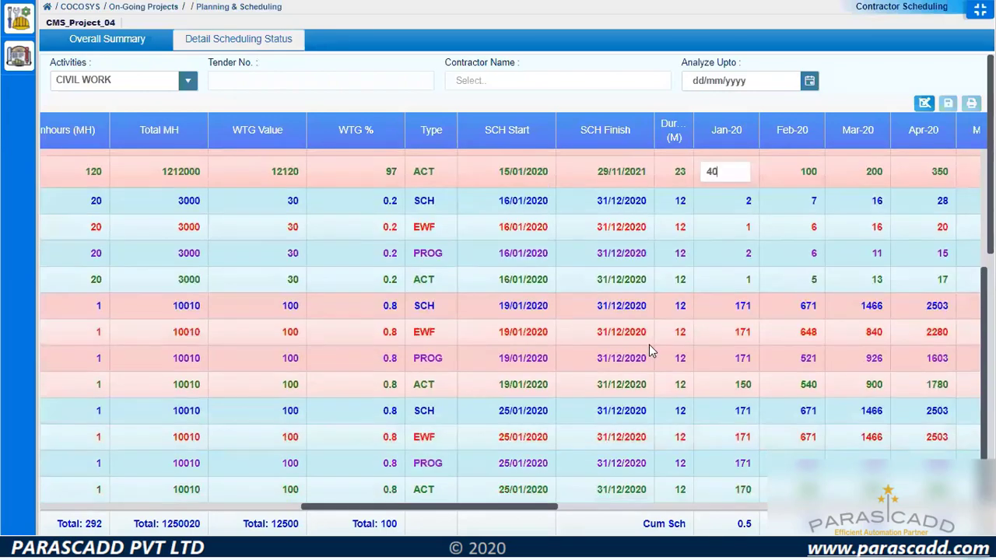
{"action": "scroll", "coordinate": [626, 227], "scroll_direction": "down", "scroll_amount": 3}
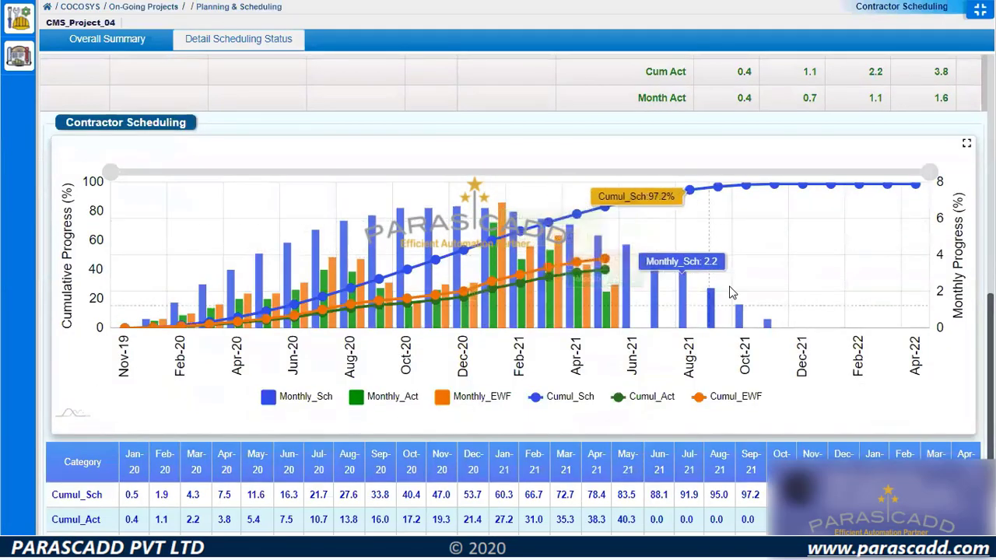
Step: Scroll up from the chart to the CIVIL WORK rows, where the Jan-20 actual still reads 40
{"action": "scroll", "coordinate": [700, 284], "scroll_direction": "up", "scroll_amount": 4}
{"action": "scroll", "coordinate": [731, 292], "scroll_direction": "up", "scroll_amount": 3}
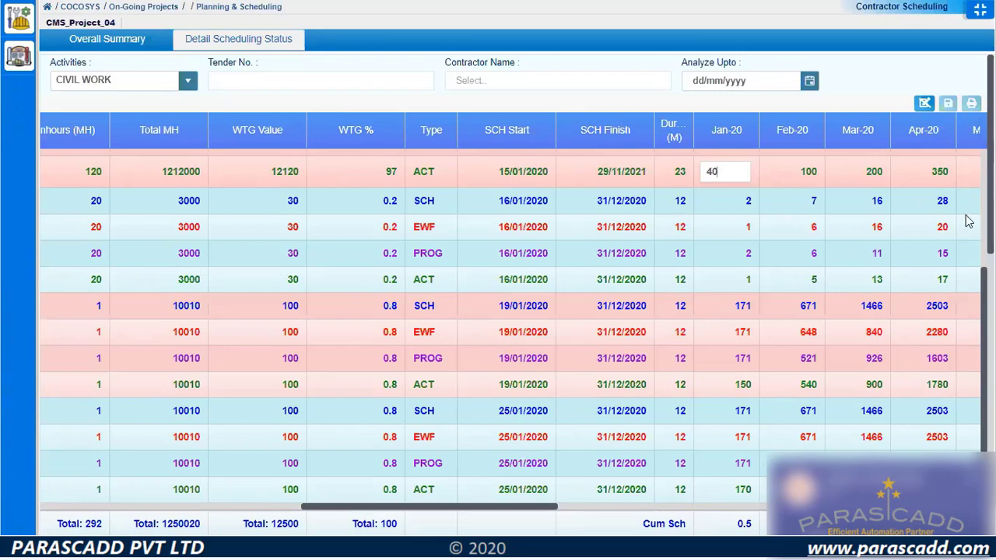
{"action": "scroll", "coordinate": [582, 271], "scroll_direction": "down", "scroll_amount": 6}
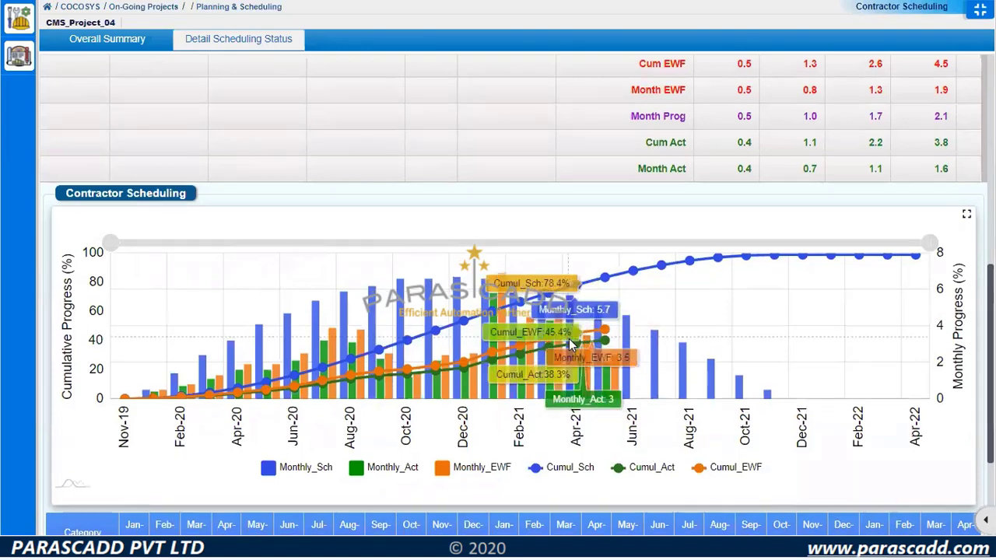
{"action": "scroll", "coordinate": [583, 344], "scroll_direction": "down", "scroll_amount": 3}
{"action": "scroll", "coordinate": [570, 339], "scroll_direction": "up", "scroll_amount": 4}
{"action": "scroll", "coordinate": [466, 311], "scroll_direction": "down", "scroll_amount": 3}
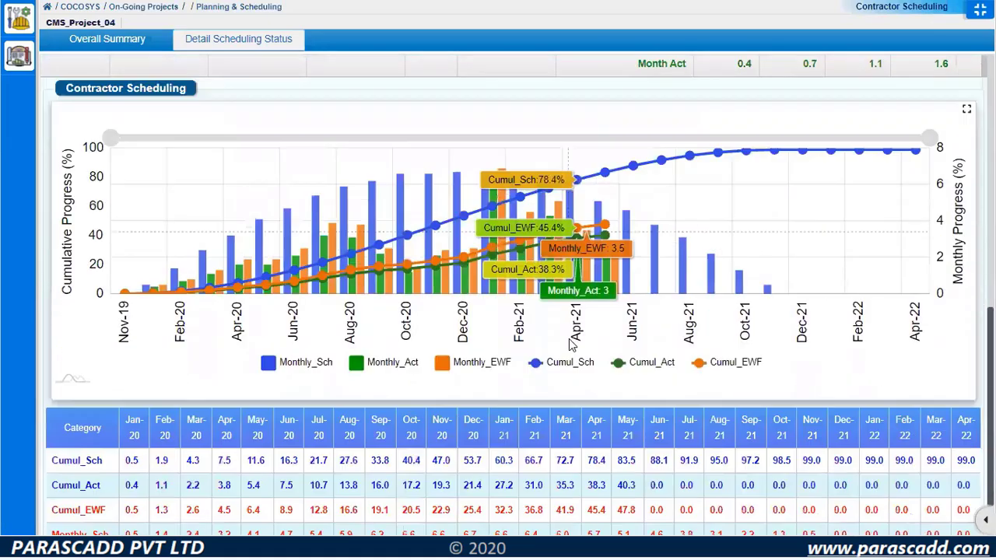
{"action": "scroll", "coordinate": [357, 294], "scroll_direction": "up", "scroll_amount": 5}
{"action": "scroll", "coordinate": [357, 295], "scroll_direction": "up", "scroll_amount": 10}
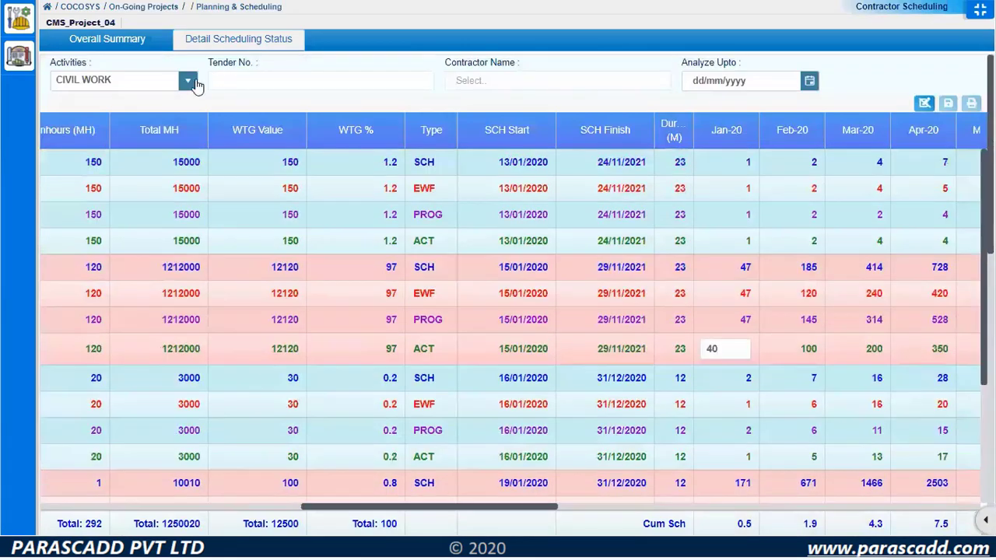
Step: Switch Activities to STRUCTURAL WORK and review its Con-2 items and updated chart
{"action": "left_click", "coordinate": [187, 80]}
{"action": "left_click", "coordinate": [98, 138]}
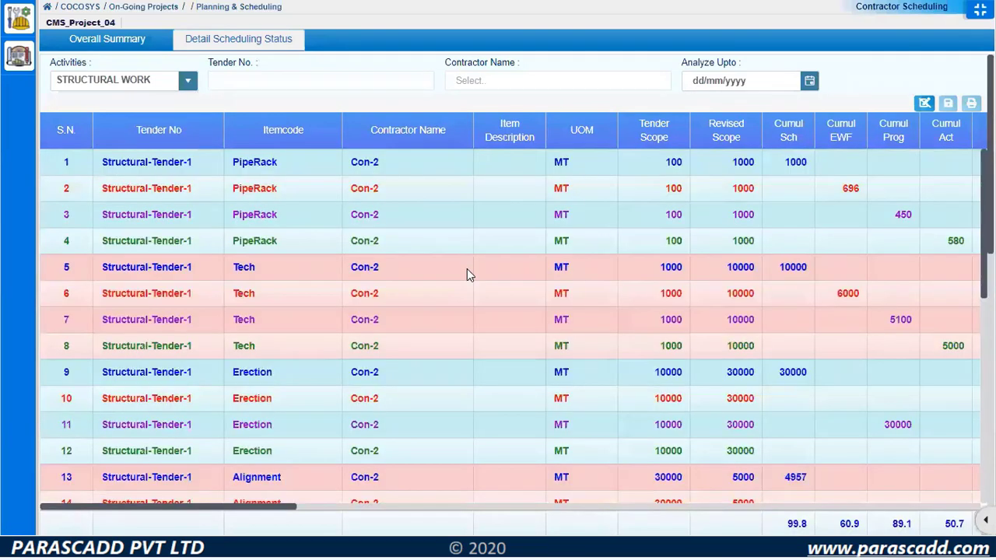
{"action": "scroll", "coordinate": [467, 268], "scroll_direction": "down", "scroll_amount": 7}
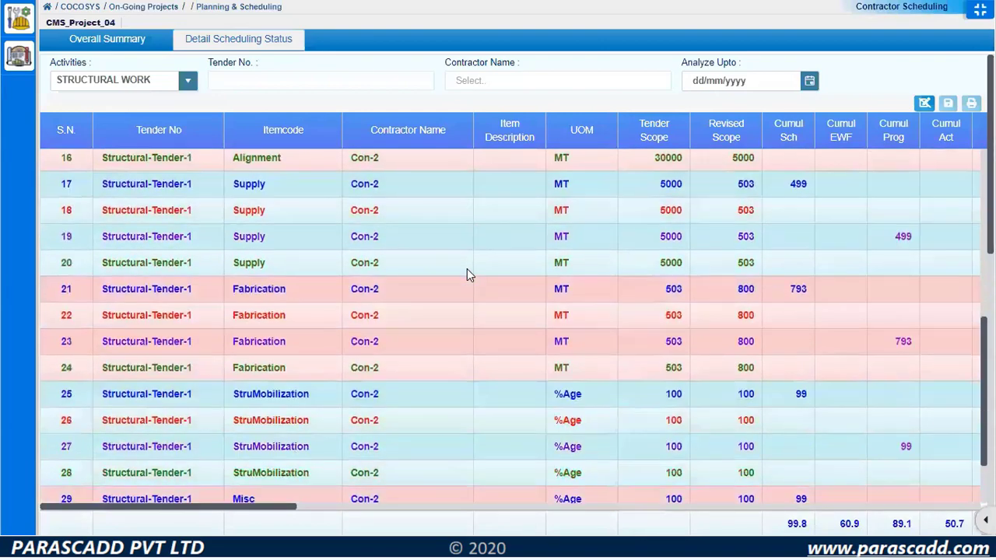
{"action": "scroll", "coordinate": [571, 295], "scroll_direction": "down", "scroll_amount": 8}
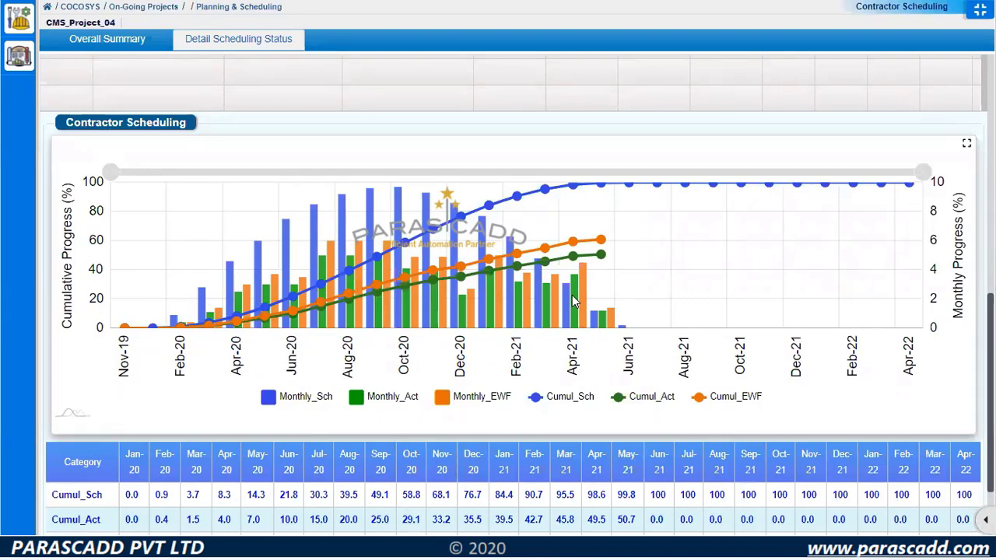
{"action": "scroll", "coordinate": [572, 295], "scroll_direction": "up", "scroll_amount": 10}
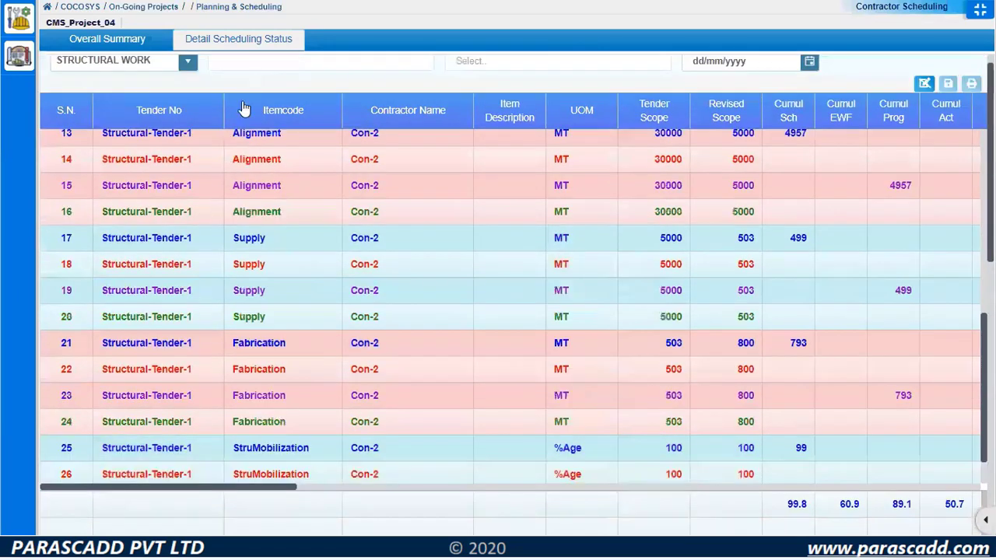
{"action": "scroll", "coordinate": [244, 109], "scroll_direction": "up", "scroll_amount": 5}
{"action": "left_click", "coordinate": [226, 81]}
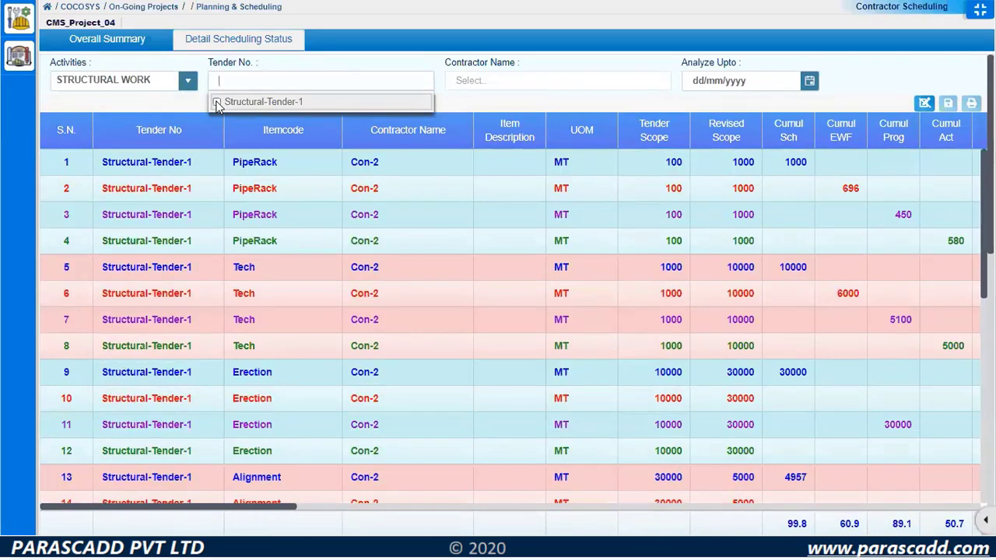
{"action": "left_click", "coordinate": [402, 110]}
{"action": "scroll", "coordinate": [468, 262], "scroll_direction": "down", "scroll_amount": 6}
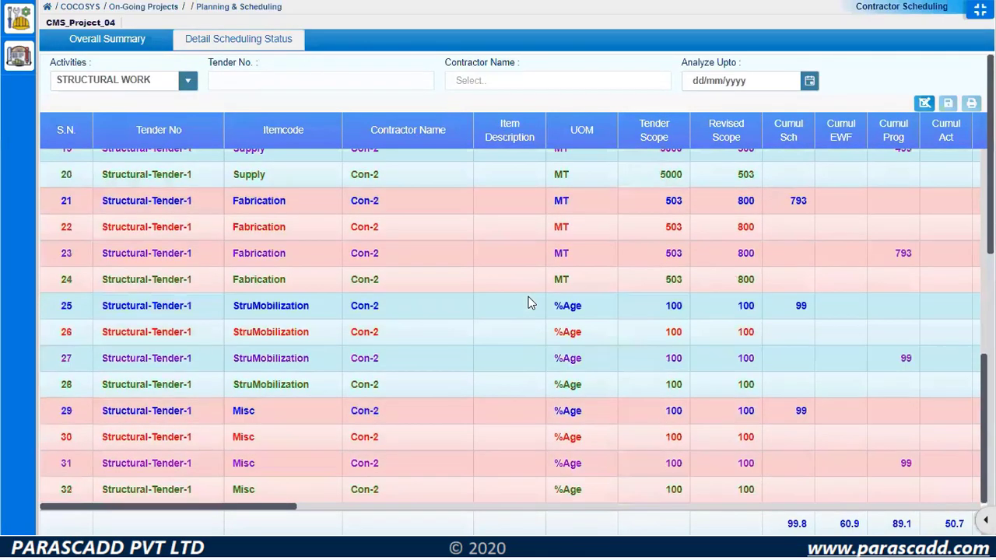
{"action": "scroll", "coordinate": [528, 304], "scroll_direction": "down", "scroll_amount": 8}
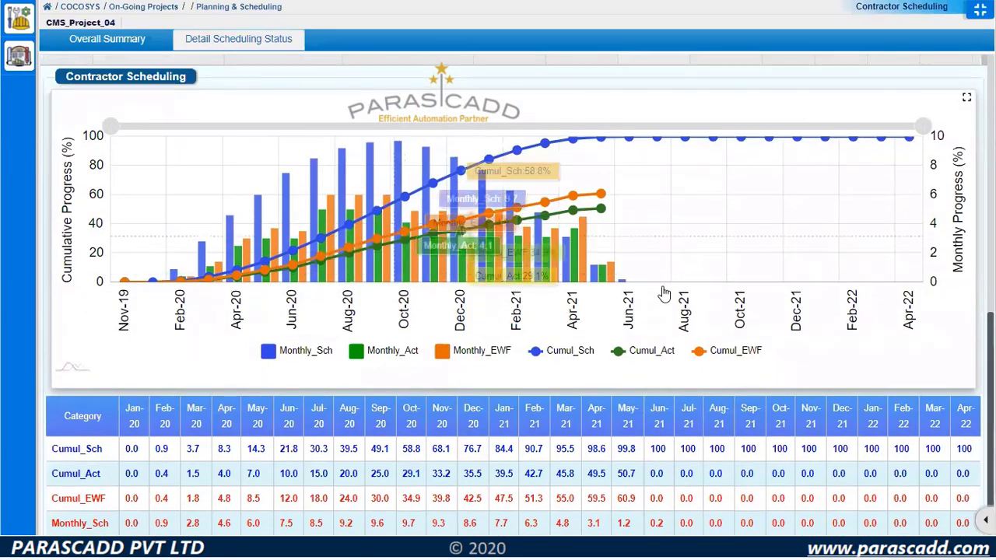
{"action": "scroll", "coordinate": [160, 355], "scroll_direction": "down", "scroll_amount": 2}
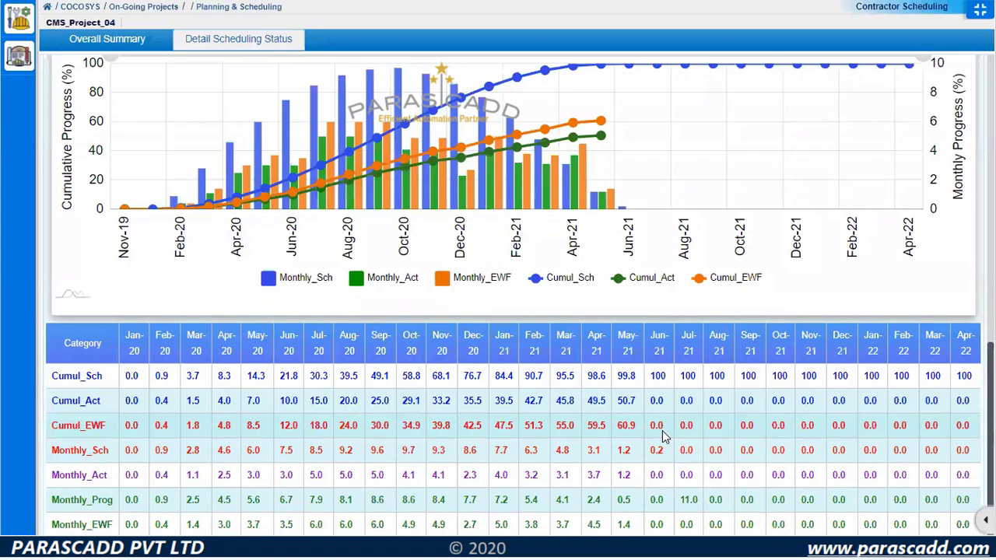
{"action": "scroll", "coordinate": [612, 252], "scroll_direction": "up", "scroll_amount": 3}
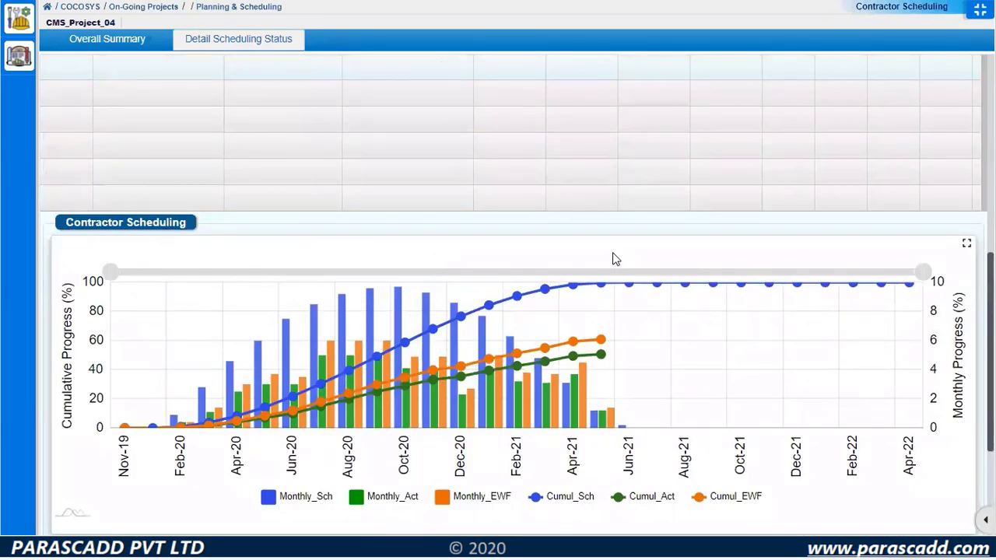
{"action": "scroll", "coordinate": [613, 259], "scroll_direction": "up", "scroll_amount": 10}
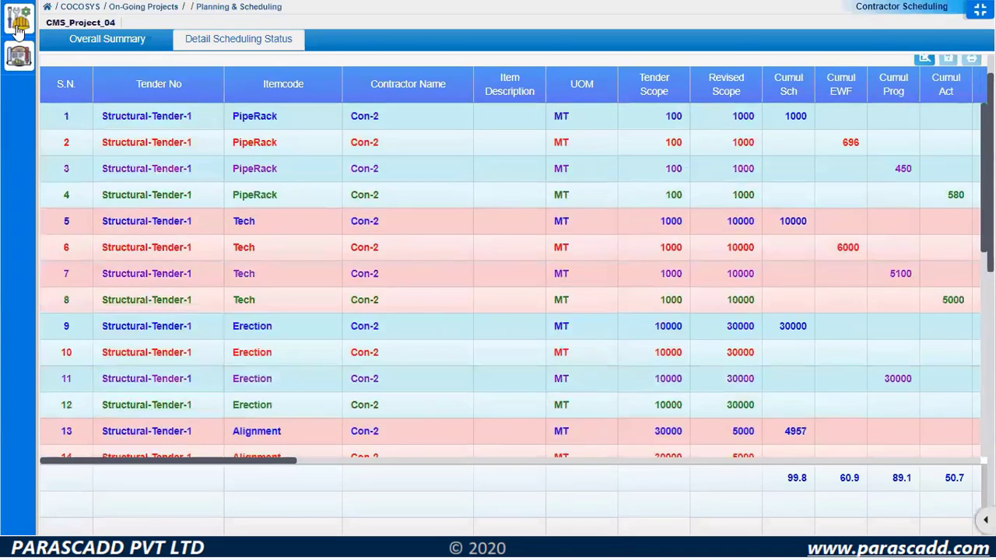
{"action": "scroll", "coordinate": [440, 272], "scroll_direction": "up", "scroll_amount": 1}
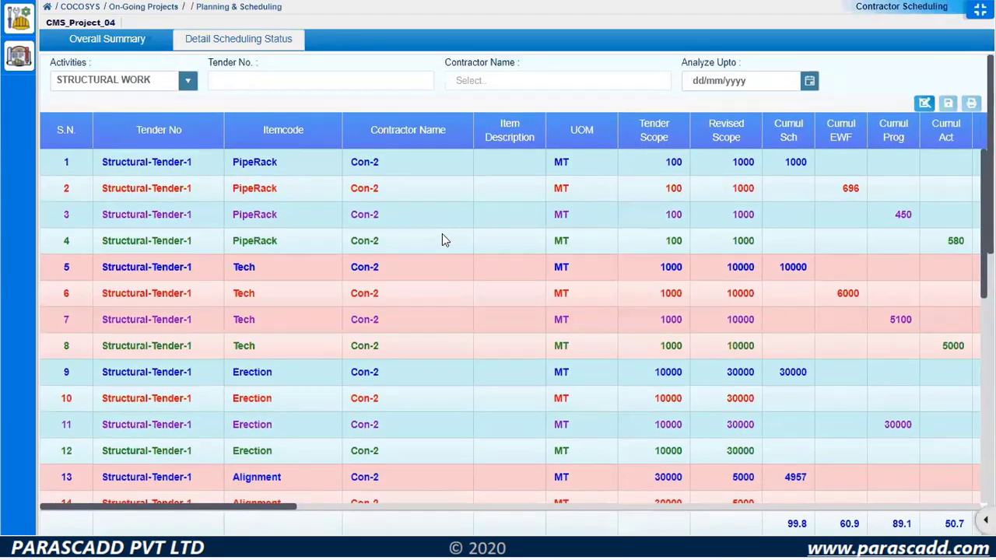
{"action": "mouse_move", "coordinate": [99, 142]}
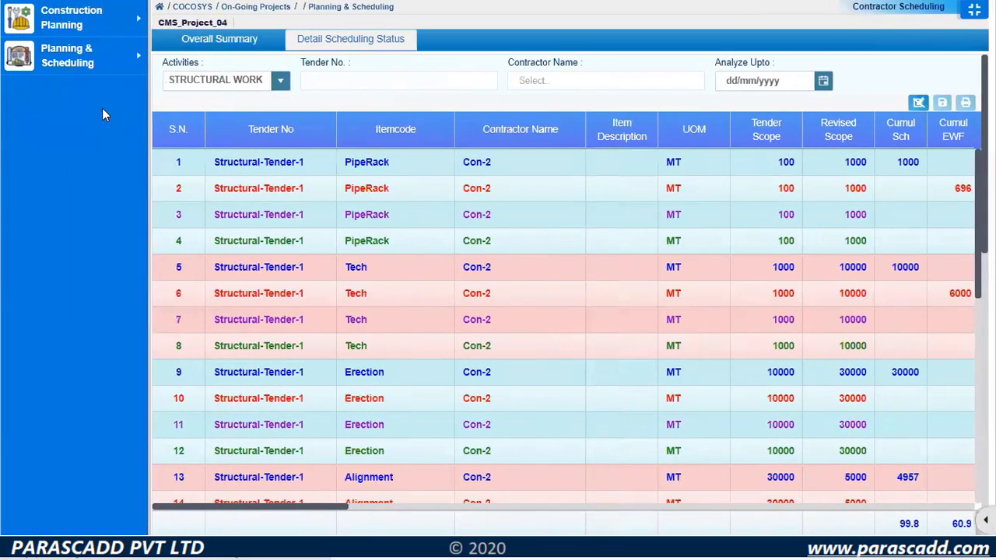
Step: Open Construction Scheduling for CMS_Project_04, listing nine work types totalling 83.0 weightage
{"action": "left_click", "coordinate": [78, 56]}
{"action": "left_click", "coordinate": [63, 88]}
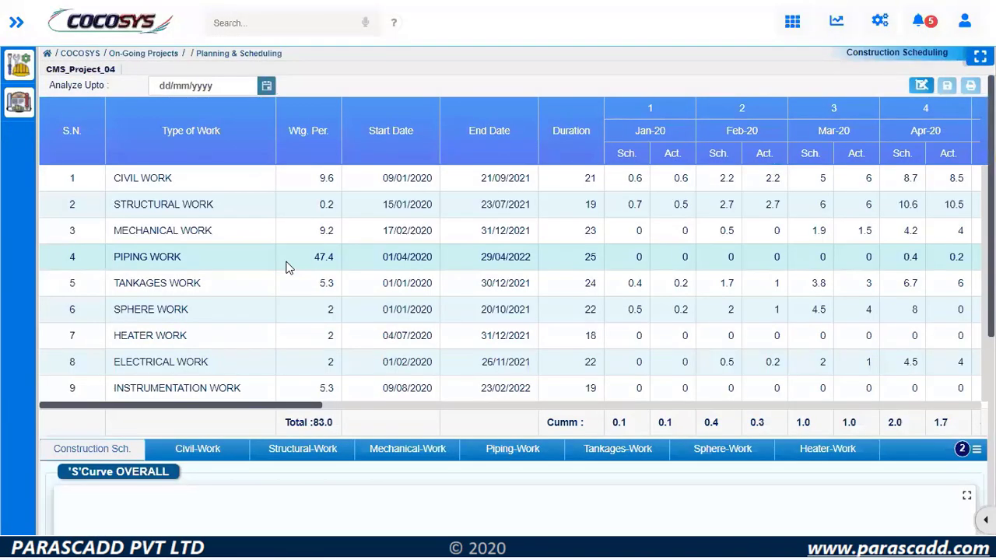
{"action": "scroll", "coordinate": [511, 292], "scroll_direction": "down", "scroll_amount": 4}
{"action": "scroll", "coordinate": [510, 291], "scroll_direction": "down", "scroll_amount": 1}
{"action": "scroll", "coordinate": [195, 351], "scroll_direction": "up", "scroll_amount": 5}
{"action": "scroll", "coordinate": [200, 309], "scroll_direction": "down", "scroll_amount": 3}
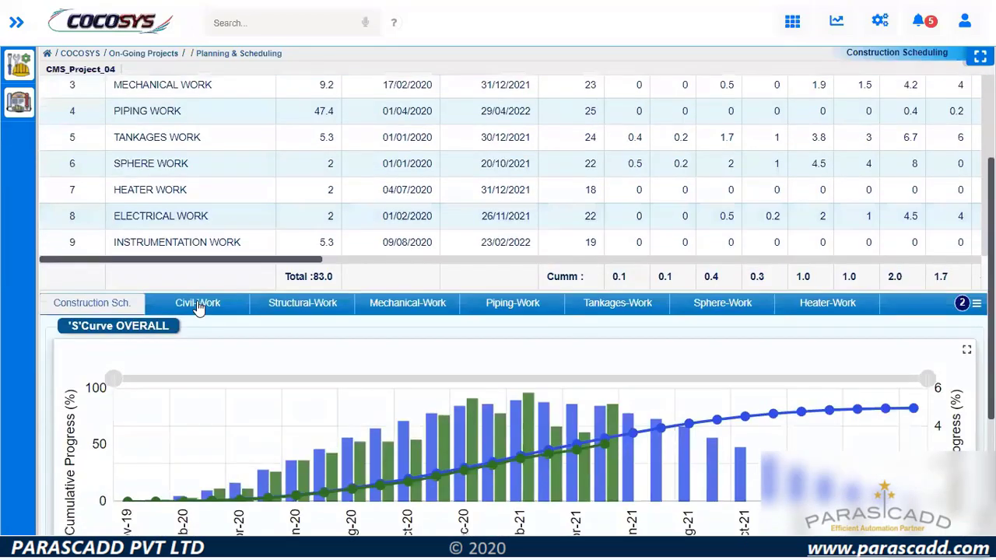
Step: Review the civil, structural, mechanical, tankages and sphere S-curves, ending on civil works
{"action": "left_click", "coordinate": [198, 303]}
{"action": "scroll", "coordinate": [389, 241], "scroll_direction": "down", "scroll_amount": 3}
{"action": "scroll", "coordinate": [389, 240], "scroll_direction": "up", "scroll_amount": 2}
{"action": "left_click", "coordinate": [307, 240]}
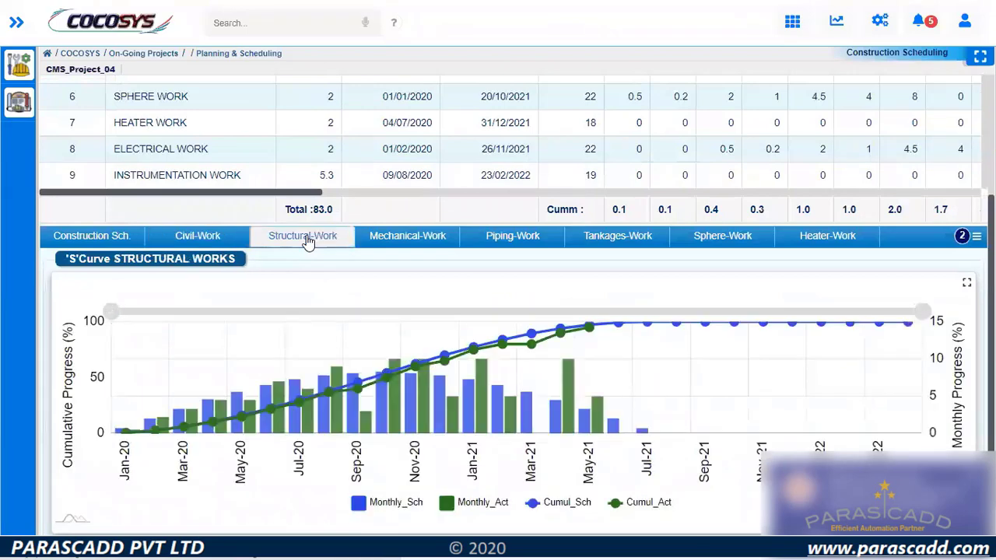
{"action": "scroll", "coordinate": [467, 233], "scroll_direction": "down", "scroll_amount": 1}
{"action": "left_click", "coordinate": [395, 167]}
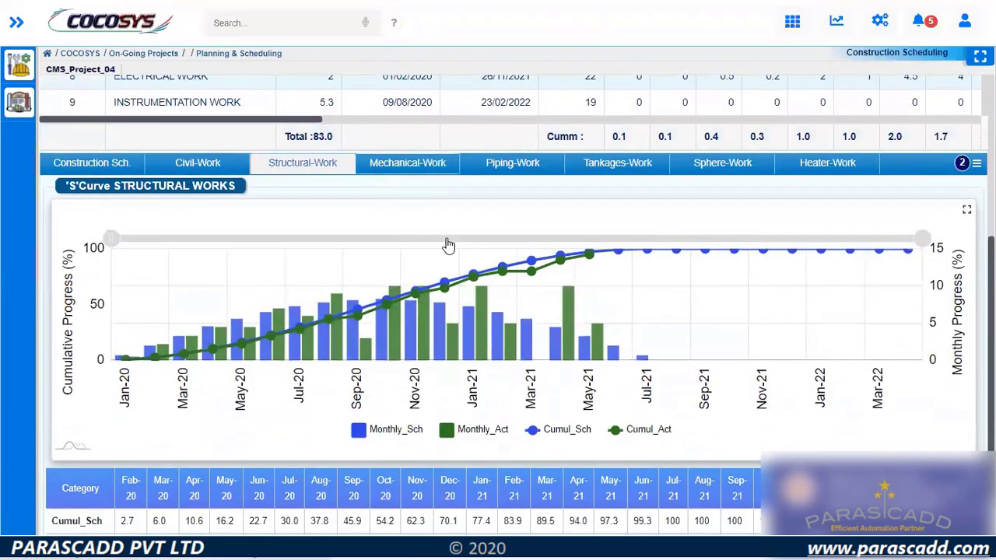
{"action": "left_click", "coordinate": [636, 165]}
{"action": "left_click", "coordinate": [715, 168]}
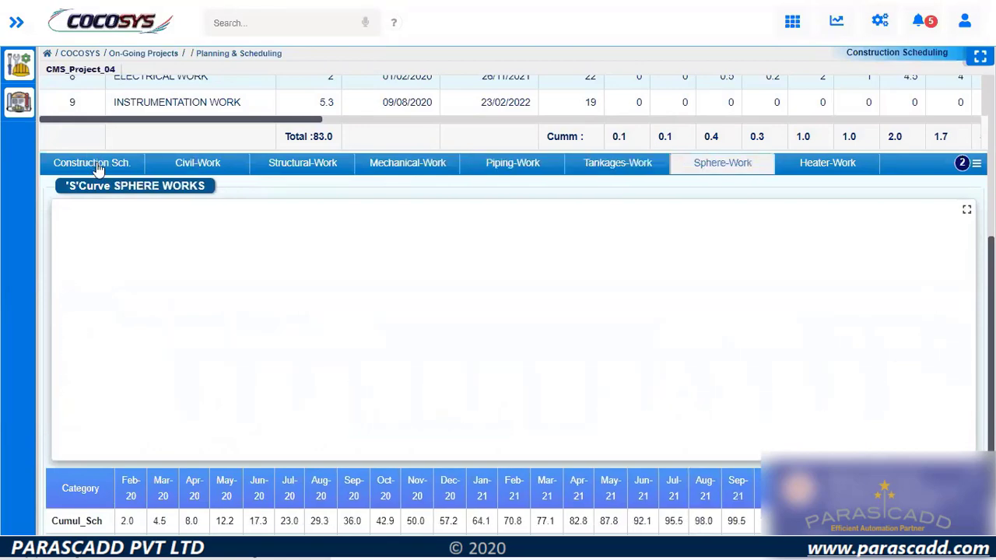
{"action": "left_click", "coordinate": [212, 167]}
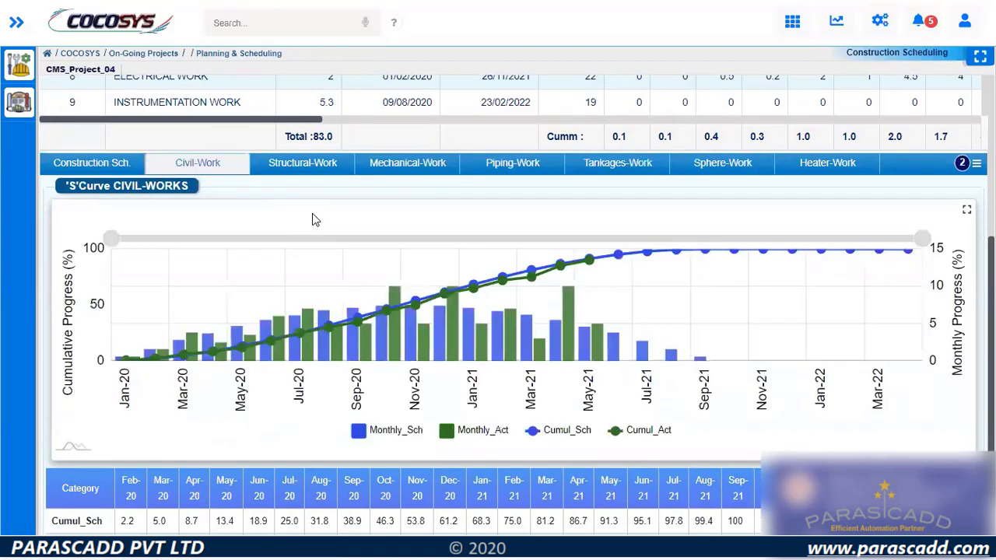
{"action": "scroll", "coordinate": [477, 291], "scroll_direction": "up", "scroll_amount": 4}
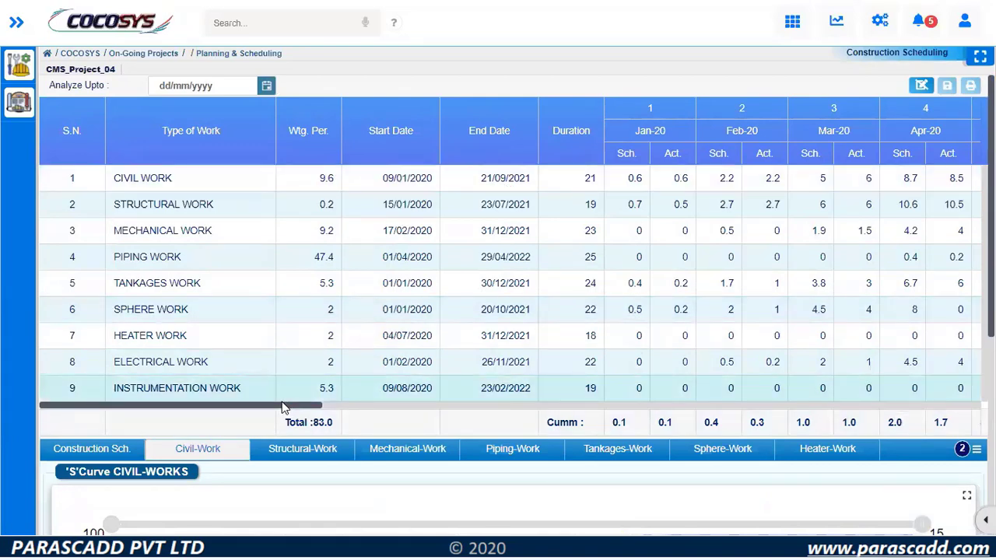
Step: Open Contractor Scheduling, showing nine activities at 100.0 weightage and 11.1 scheduled vs 10.5 actual
{"action": "left_click", "coordinate": [64, 108]}
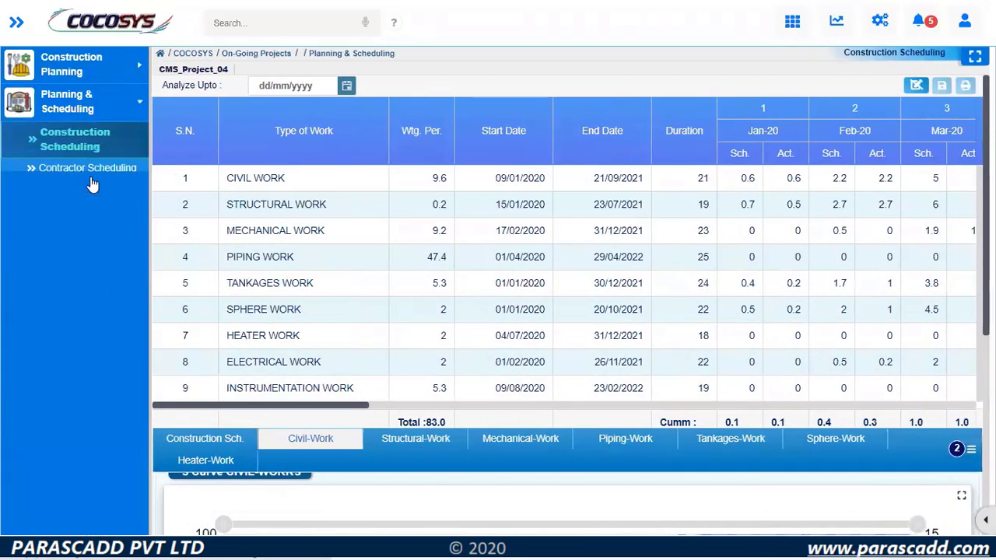
{"action": "left_click", "coordinate": [74, 171]}
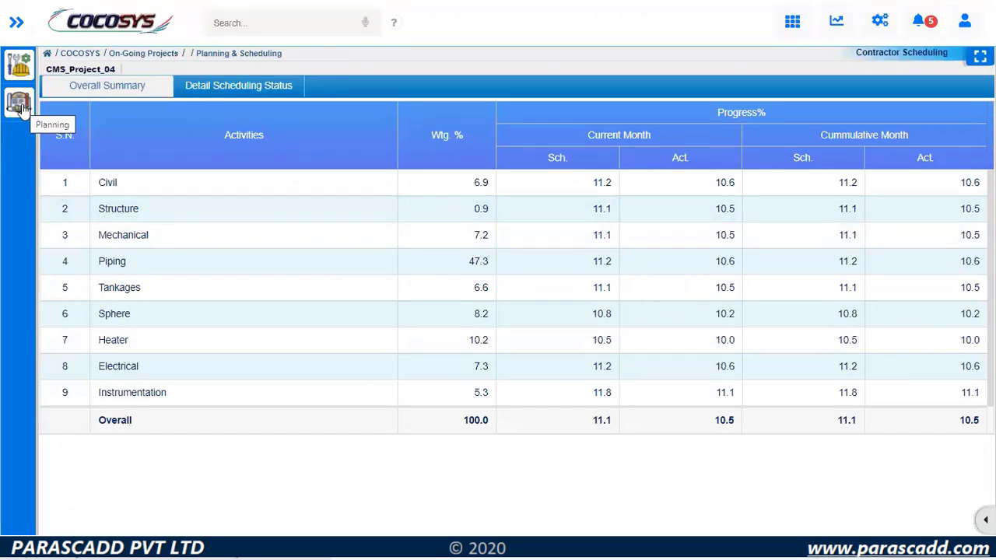
{"action": "mouse_move", "coordinate": [17, 108]}
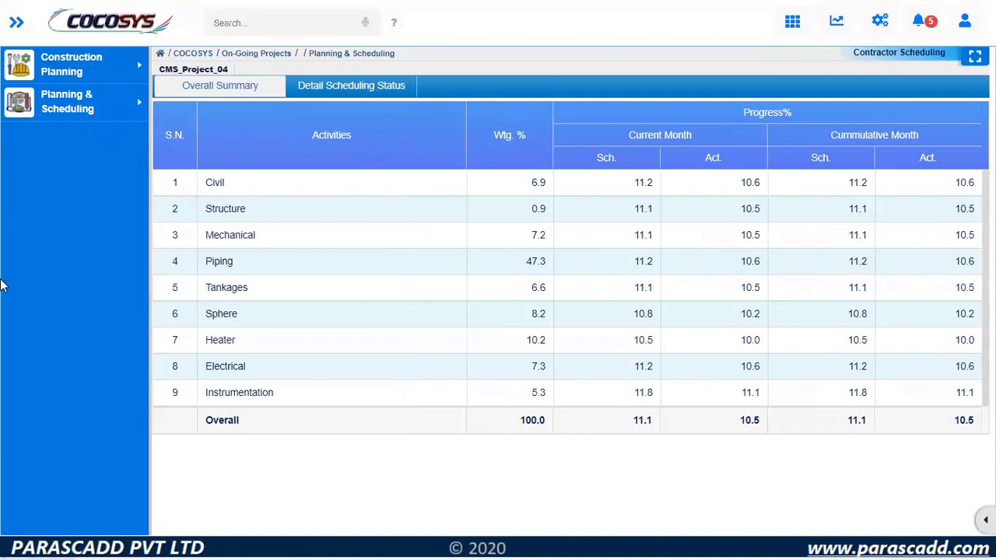
Step: Return to the ongoing projects list, widen Project Name, and open CMS_Project_001
{"action": "left_click", "coordinate": [265, 53]}
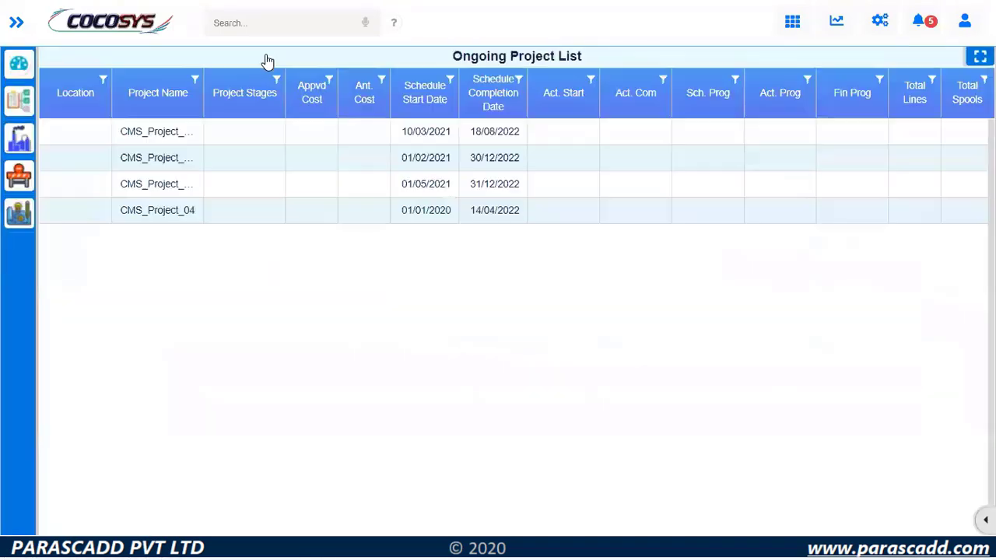
{"action": "left_click_drag", "start_coordinate": [203, 81], "coordinate": [250, 127]}
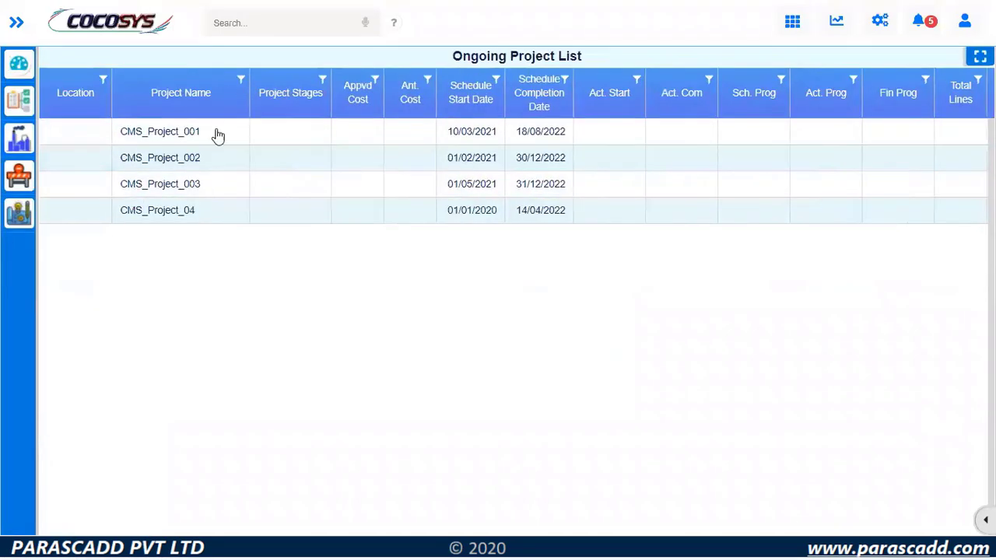
{"action": "left_click", "coordinate": [162, 134]}
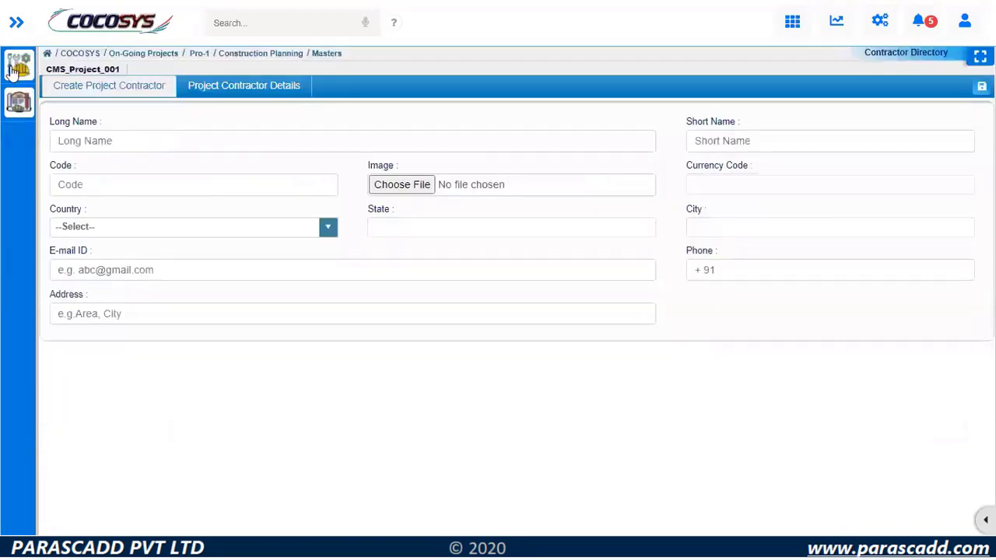
Step: Open the CMS_Project_001 Tender Directory and expand it into its disciplines
{"action": "left_click", "coordinate": [14, 26]}
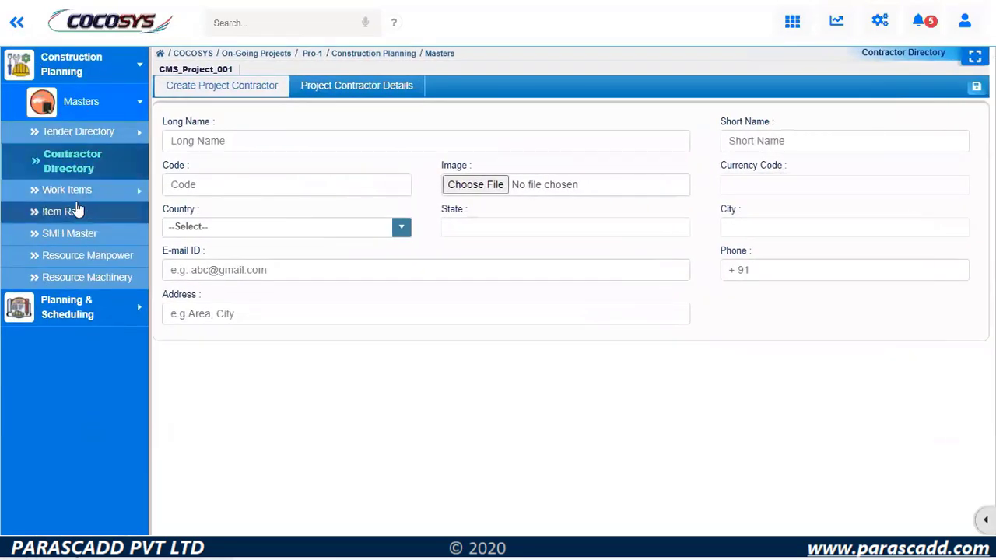
{"action": "left_click", "coordinate": [101, 134]}
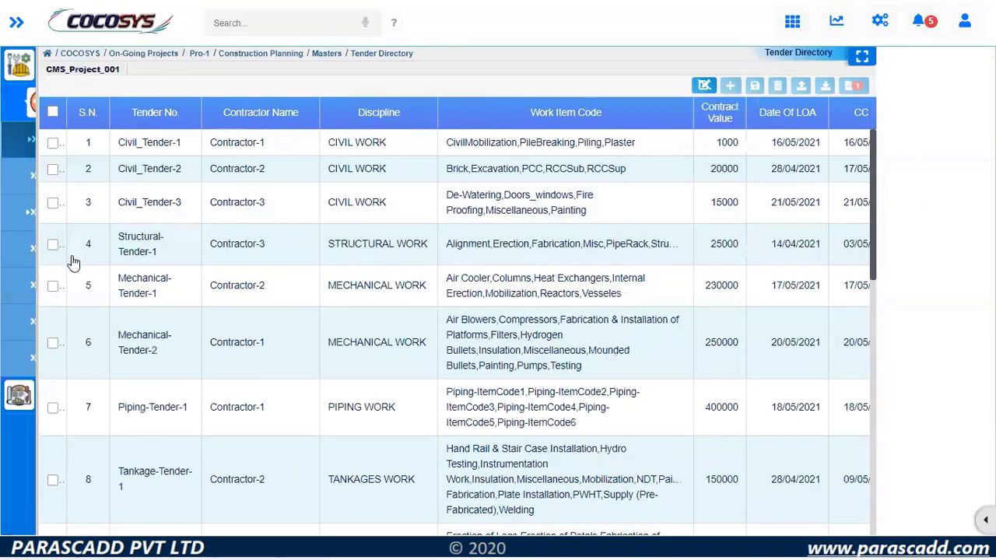
{"action": "mouse_move", "coordinate": [73, 278]}
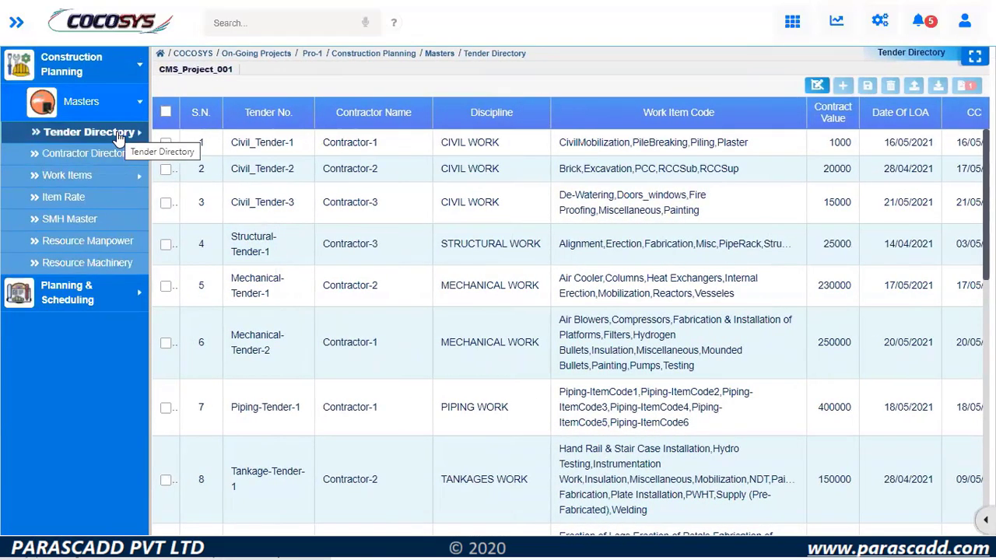
{"action": "scroll", "coordinate": [507, 199], "scroll_direction": "down", "scroll_amount": 1}
{"action": "scroll", "coordinate": [540, 271], "scroll_direction": "down", "scroll_amount": 10}
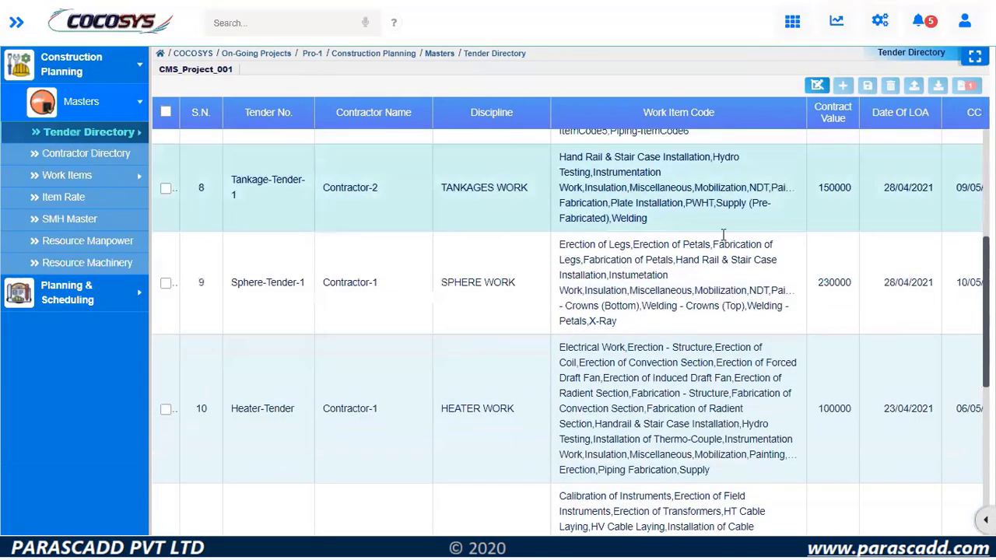
{"action": "scroll", "coordinate": [35, 156], "scroll_direction": "up", "scroll_amount": 10}
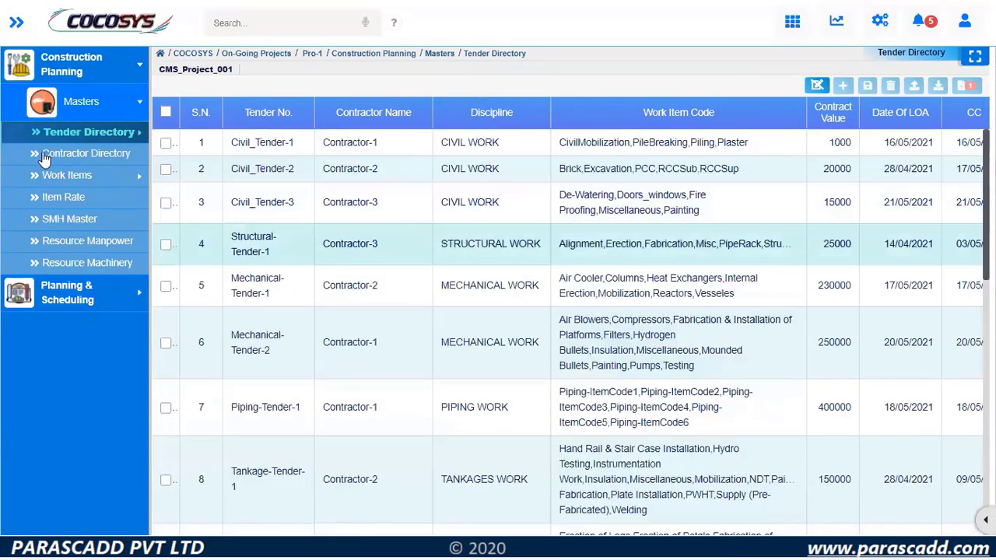
{"action": "left_click", "coordinate": [88, 132]}
Step: Expand Civil_Tender-1 to show CivilMobilization, Piling, PileBreaking and Plaster with scopes 100, 503, 503, 25000
{"action": "left_click", "coordinate": [67, 149]}
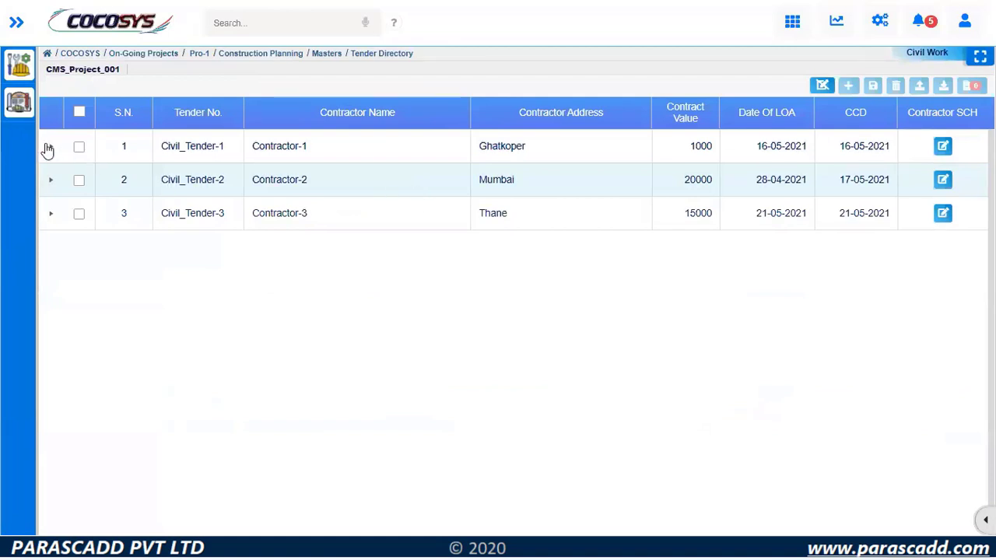
{"action": "left_click", "coordinate": [49, 151]}
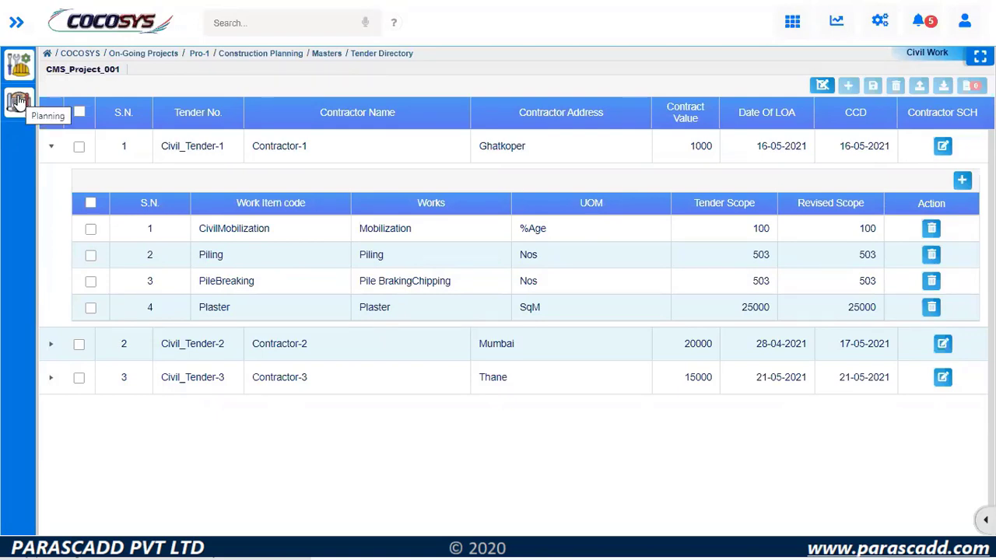
{"action": "left_click", "coordinate": [18, 101]}
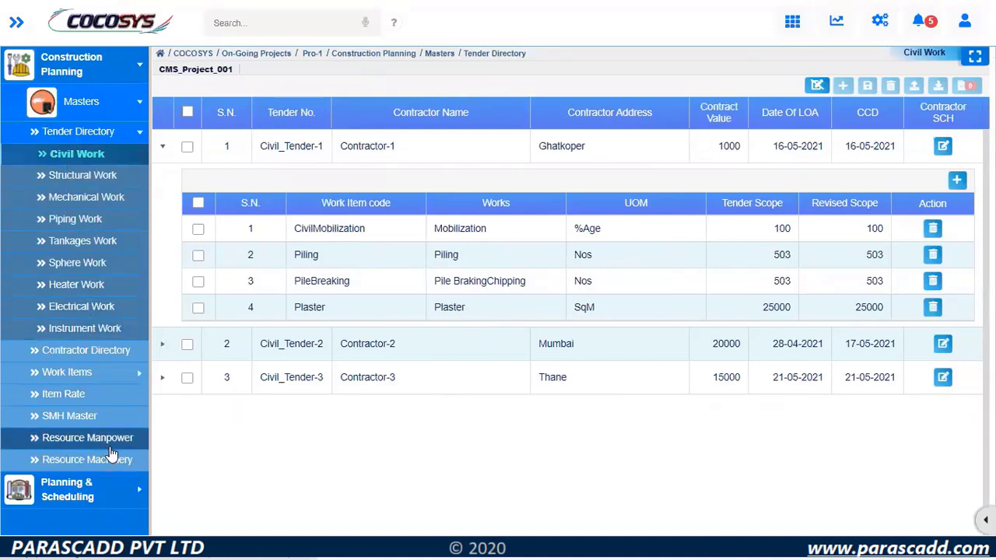
{"action": "left_click", "coordinate": [78, 491]}
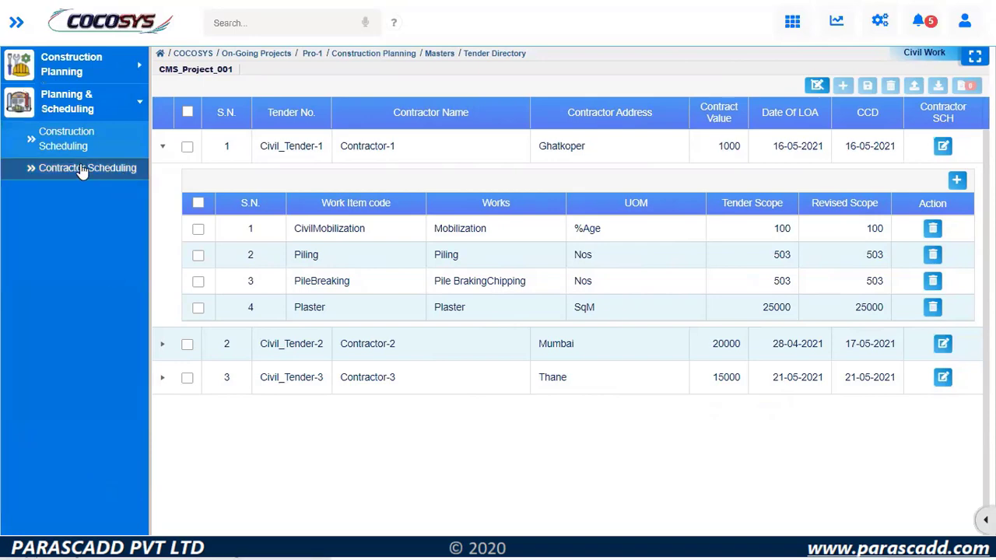
Step: Show the Contractor Scheduling Overall Summary filtered to CIVIL WORK
{"action": "left_click", "coordinate": [76, 172]}
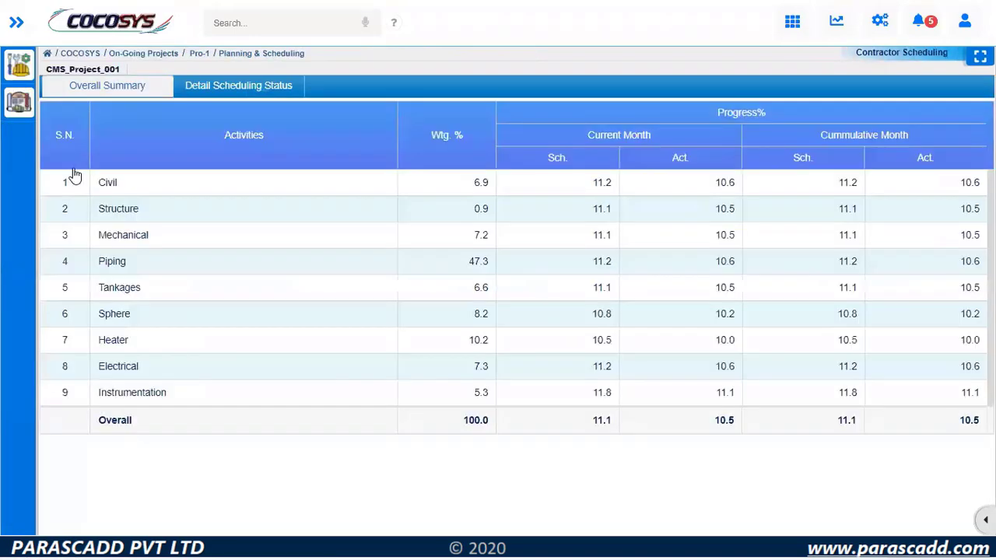
{"action": "left_click", "coordinate": [217, 91]}
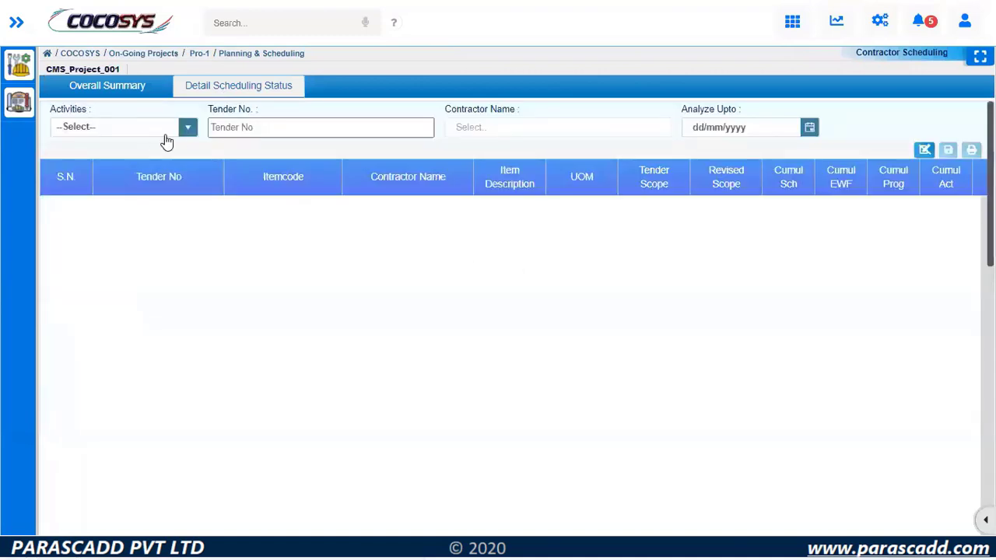
{"action": "left_click", "coordinate": [187, 127]}
{"action": "left_click", "coordinate": [102, 163]}
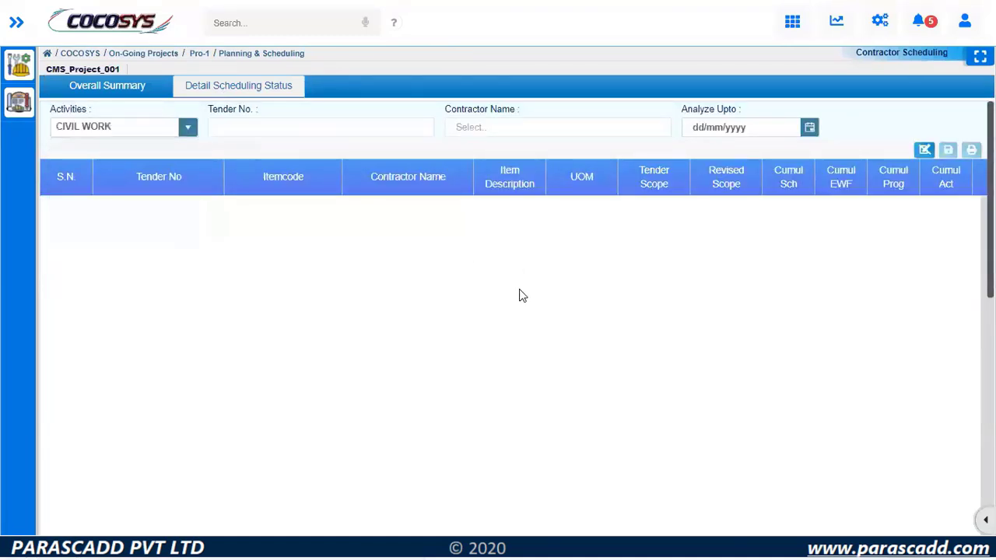
Step: Scroll through the CIVIL WORK item table, weightages and S-curve chart
{"action": "scroll", "coordinate": [520, 291], "scroll_direction": "down", "scroll_amount": 3}
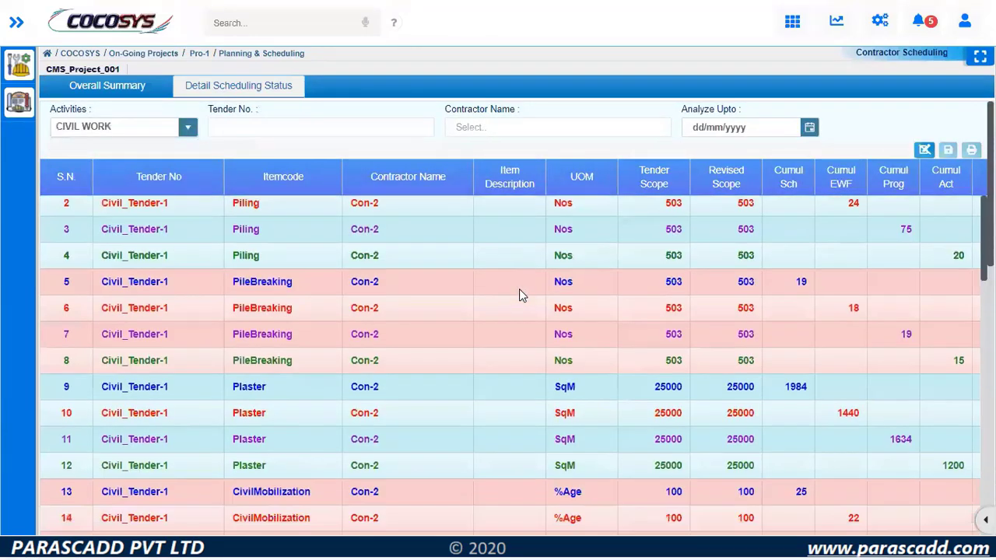
{"action": "scroll", "coordinate": [592, 289], "scroll_direction": "down", "scroll_amount": 12}
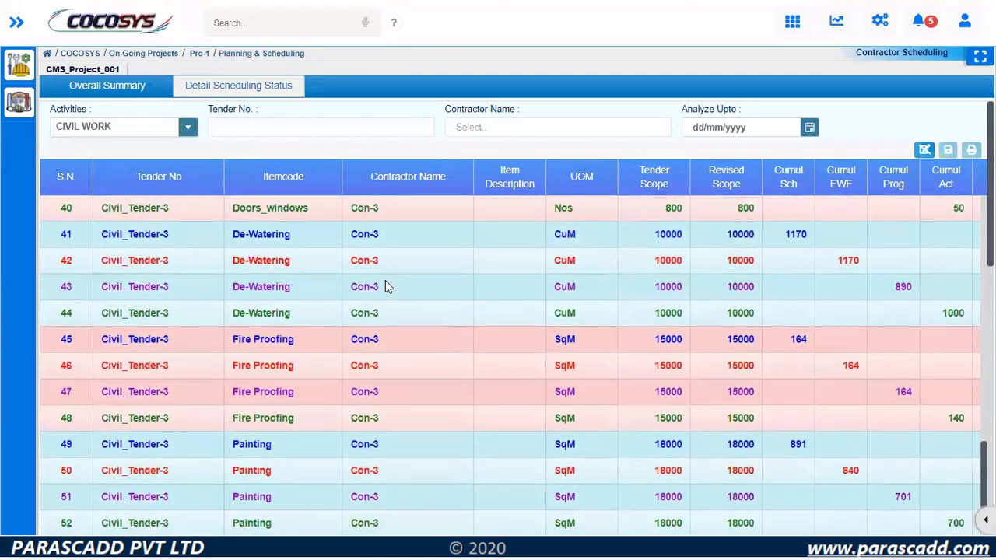
{"action": "scroll", "coordinate": [345, 293], "scroll_direction": "down", "scroll_amount": 5}
{"action": "scroll", "coordinate": [345, 294], "scroll_direction": "up", "scroll_amount": 4}
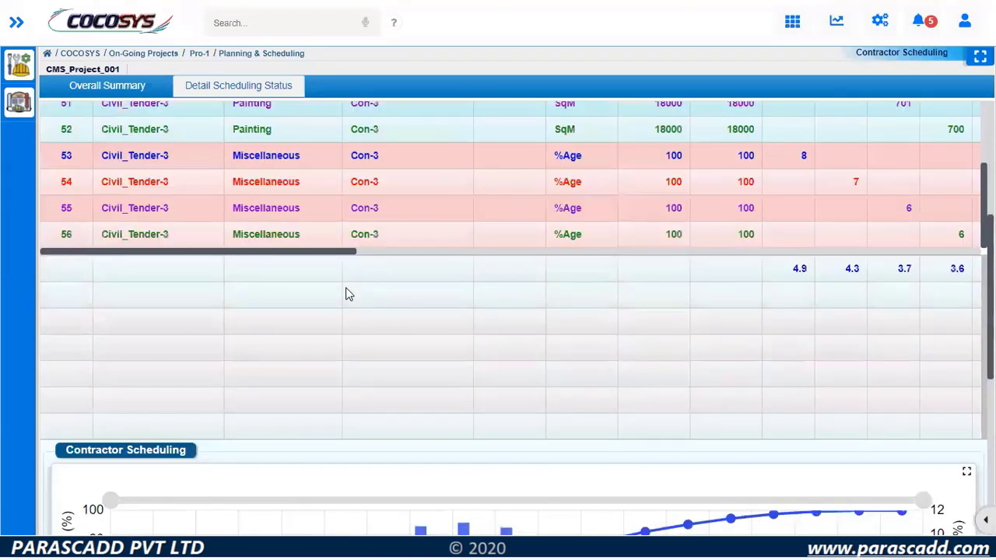
{"action": "scroll", "coordinate": [345, 293], "scroll_direction": "up", "scroll_amount": 15}
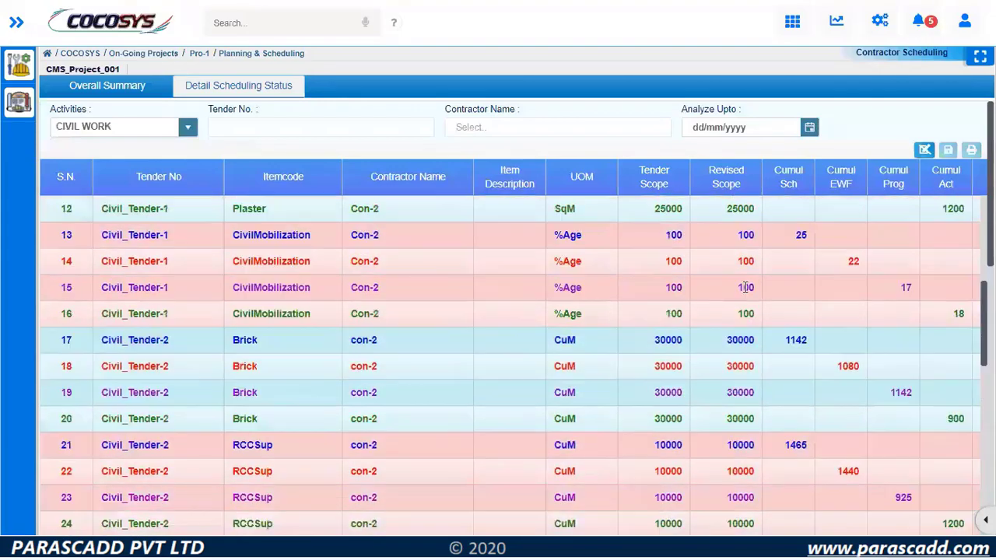
{"action": "scroll", "coordinate": [751, 296], "scroll_direction": "down", "scroll_amount": 2}
{"action": "scroll", "coordinate": [400, 257], "scroll_direction": "up", "scroll_amount": 2}
{"action": "scroll", "coordinate": [399, 257], "scroll_direction": "down", "scroll_amount": 10}
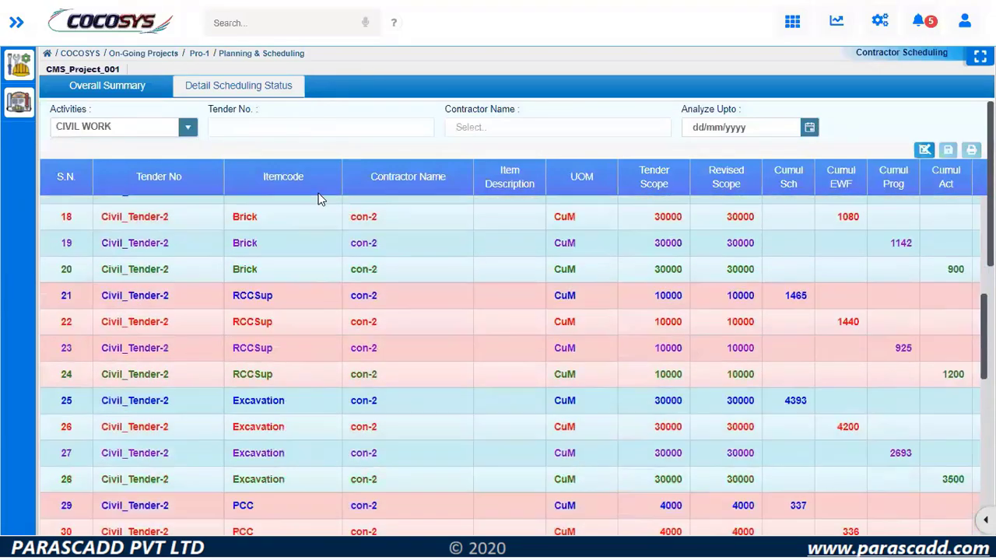
{"action": "scroll", "coordinate": [603, 302], "scroll_direction": "down", "scroll_amount": 8}
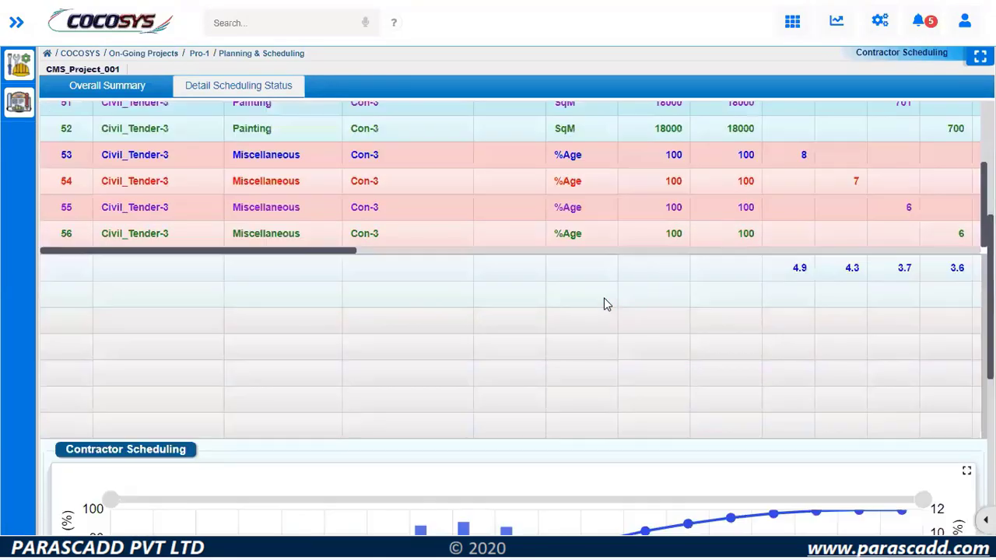
{"action": "scroll", "coordinate": [435, 233], "scroll_direction": "down", "scroll_amount": 5}
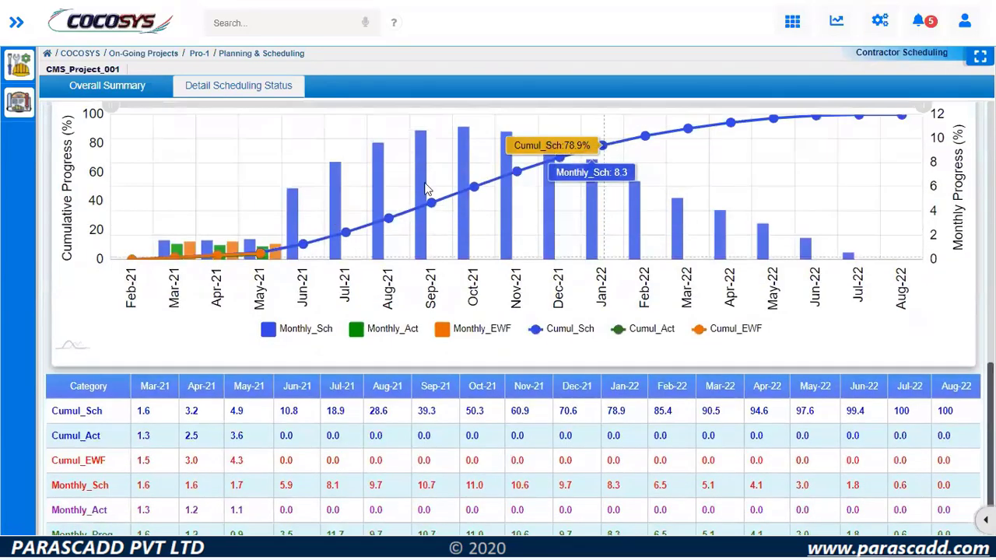
{"action": "scroll", "coordinate": [545, 190], "scroll_direction": "up", "scroll_amount": 6}
{"action": "scroll", "coordinate": [606, 171], "scroll_direction": "down", "scroll_amount": 2}
{"action": "scroll", "coordinate": [734, 140], "scroll_direction": "right", "scroll_amount": 10}
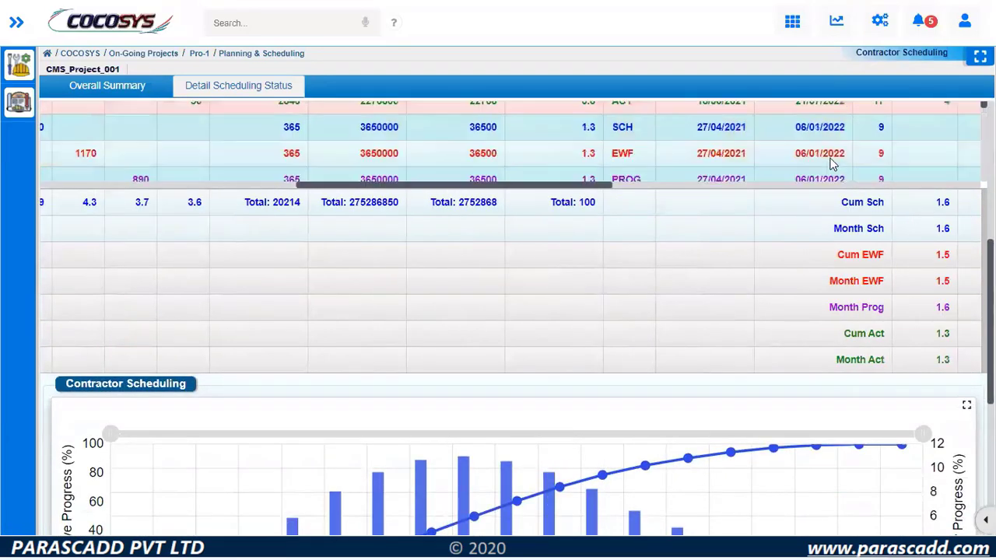
{"action": "scroll", "coordinate": [775, 171], "scroll_direction": "up", "scroll_amount": 10}
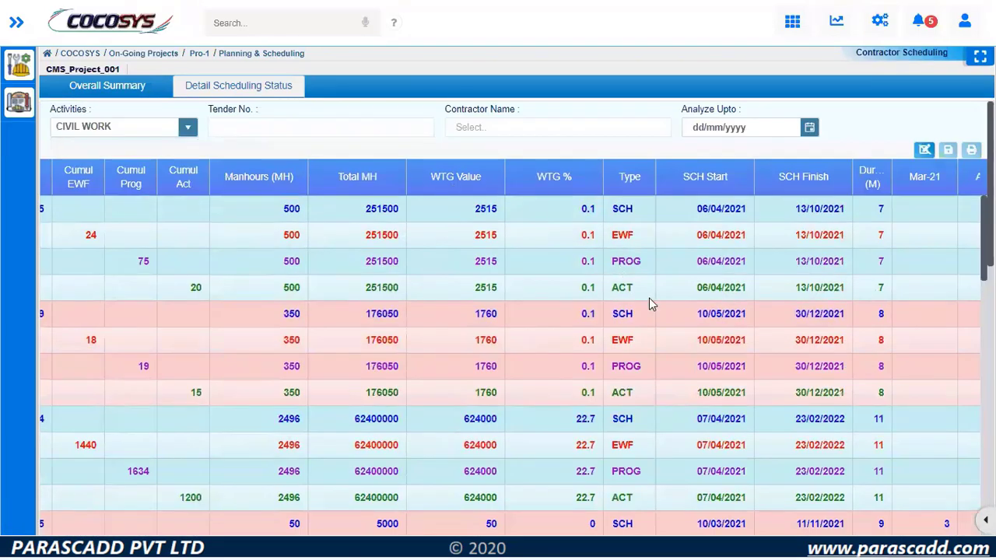
{"action": "scroll", "coordinate": [848, 260], "scroll_direction": "down", "scroll_amount": 8}
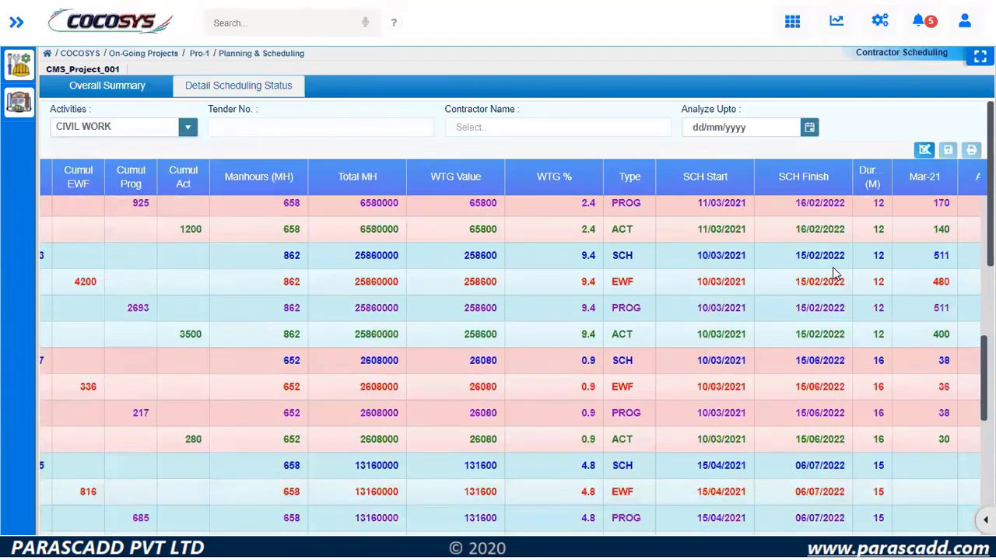
{"action": "scroll", "coordinate": [836, 272], "scroll_direction": "down", "scroll_amount": 5}
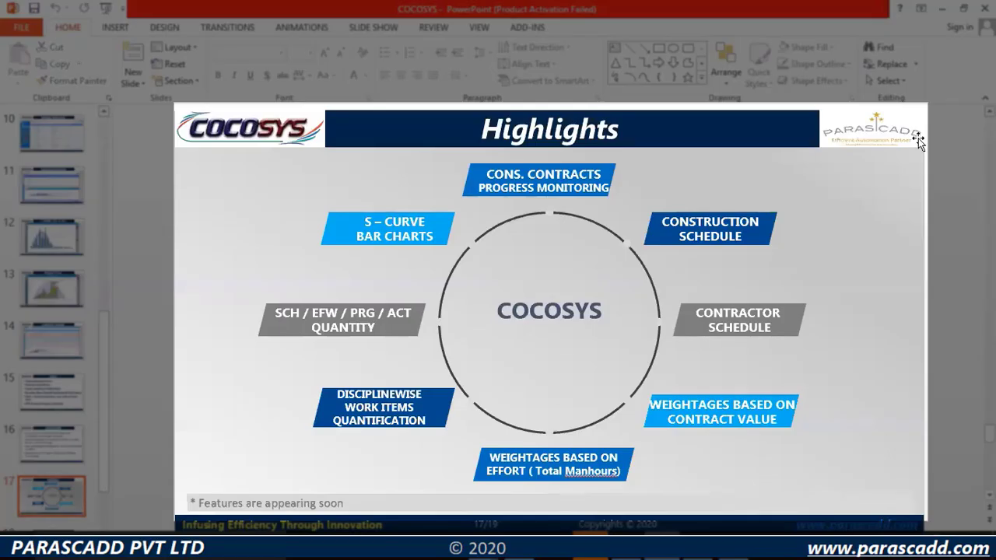
Step: Scroll the PowerPoint slide pane to slide 17, Highlights, showing the eight COCOSYS features
{"action": "scroll", "coordinate": [370, 364], "scroll_direction": "down", "scroll_amount": 3}
{"action": "scroll", "coordinate": [485, 329], "scroll_direction": "up", "scroll_amount": 2}
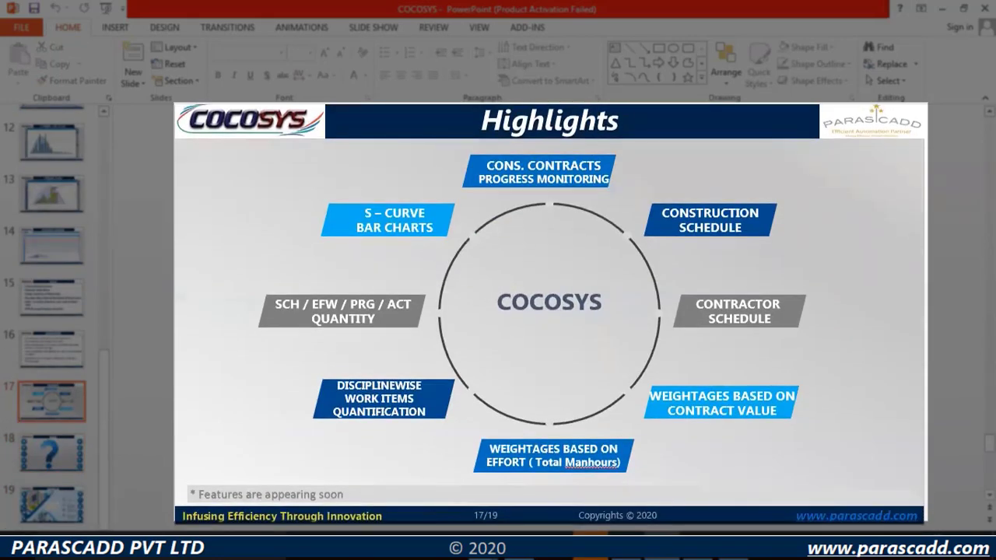
{"action": "scroll", "coordinate": [855, 304], "scroll_direction": "up", "scroll_amount": 1}
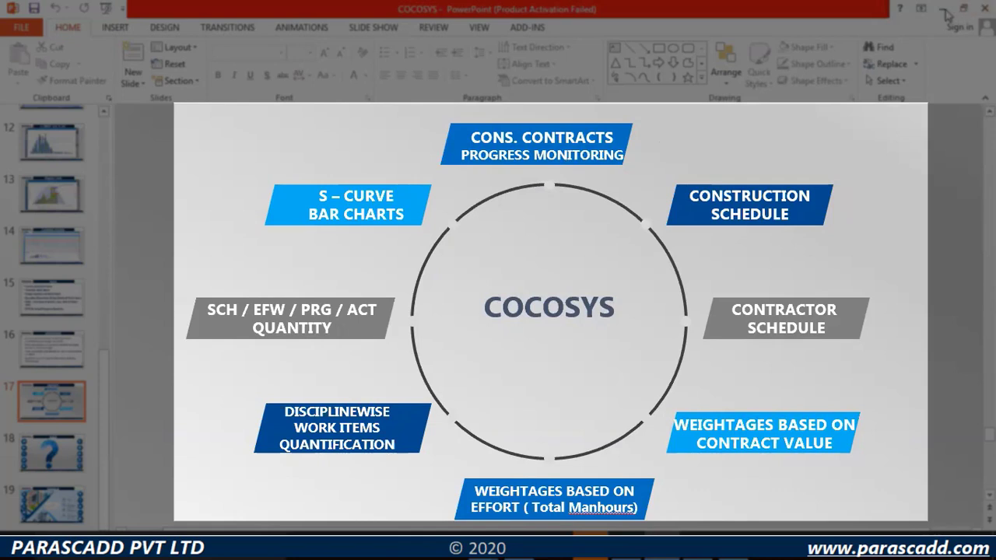
{"action": "scroll", "coordinate": [937, 220], "scroll_direction": "down", "scroll_amount": 1}
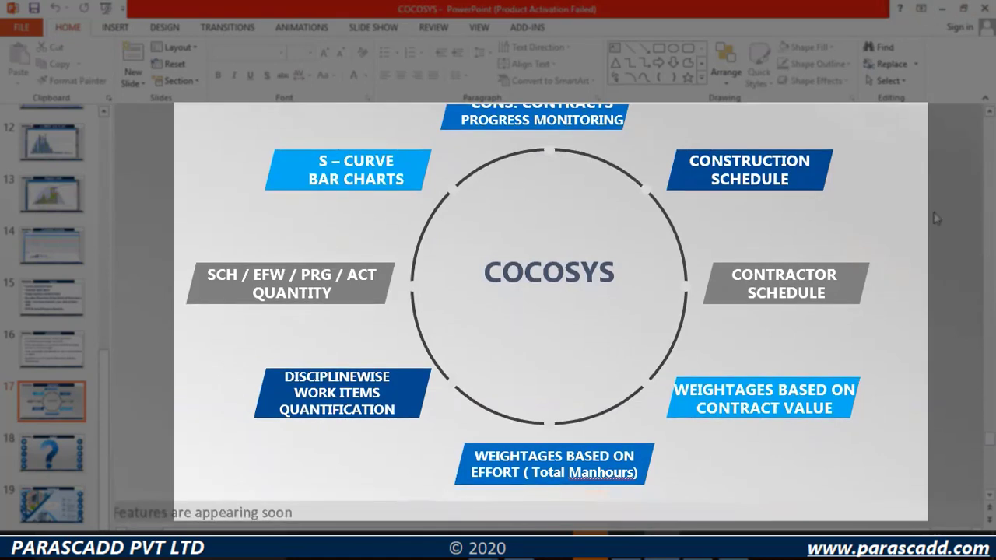